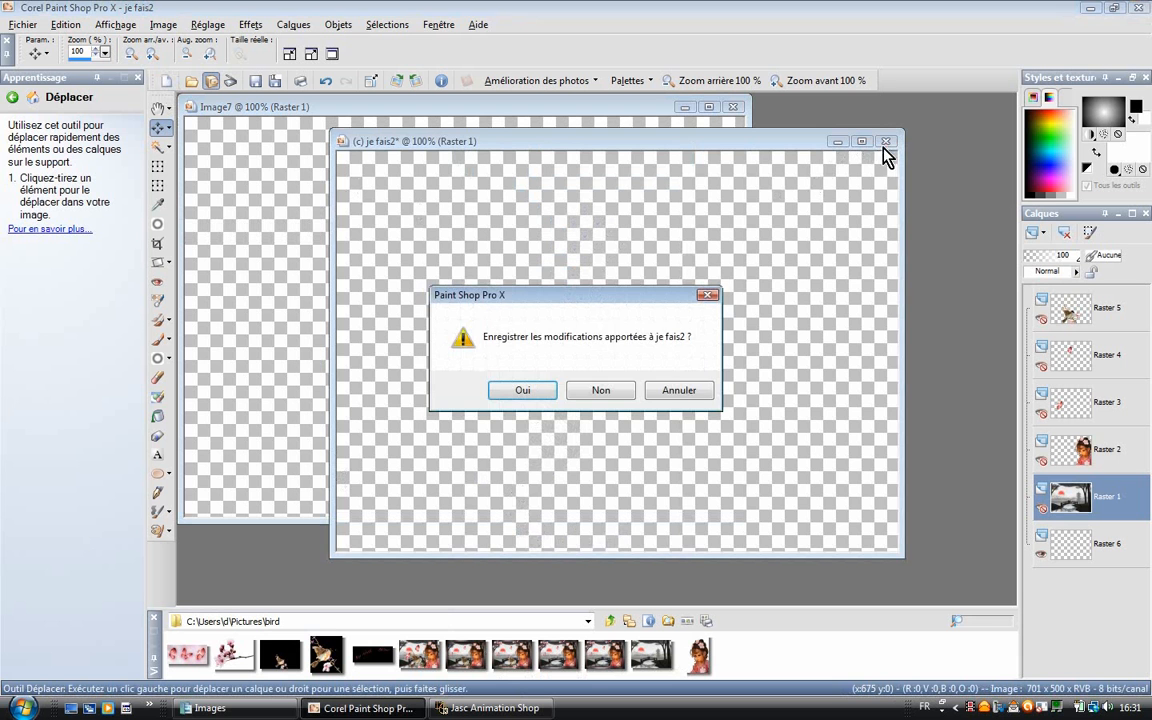
- Close je fais2 without saving its changes, and copy the landscape from the paysageJapon image
{"action": "left_click", "coordinate": [630, 391]}
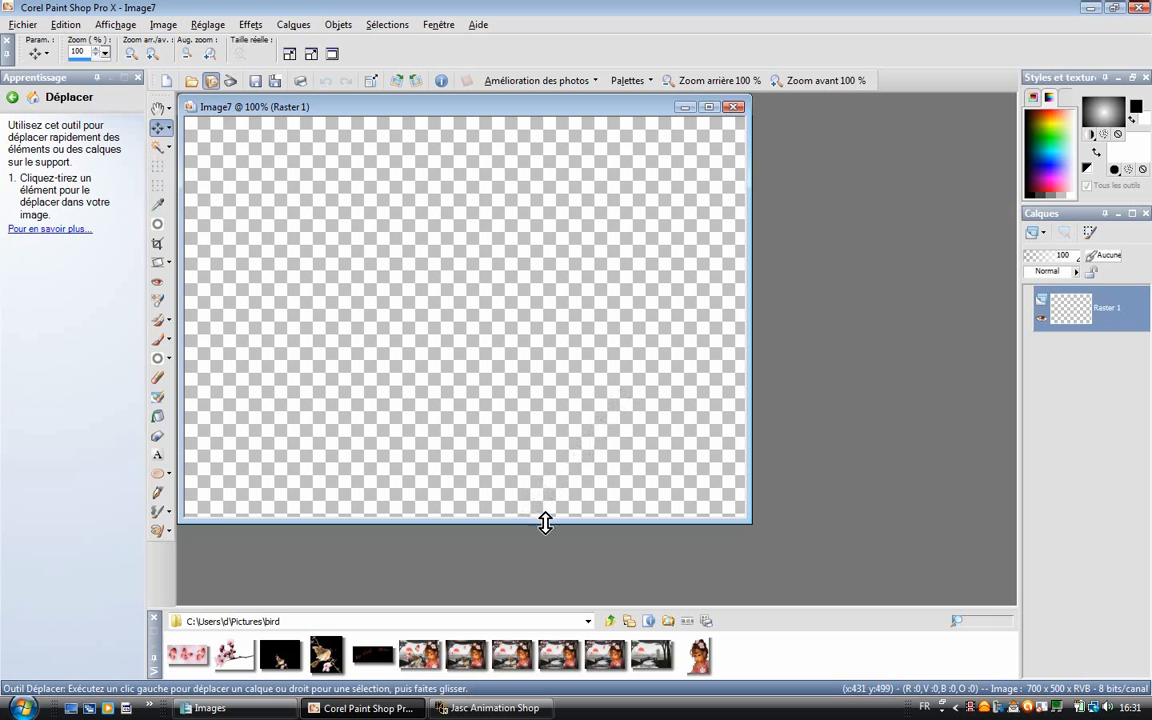
{"action": "double_click", "coordinate": [651, 657]}
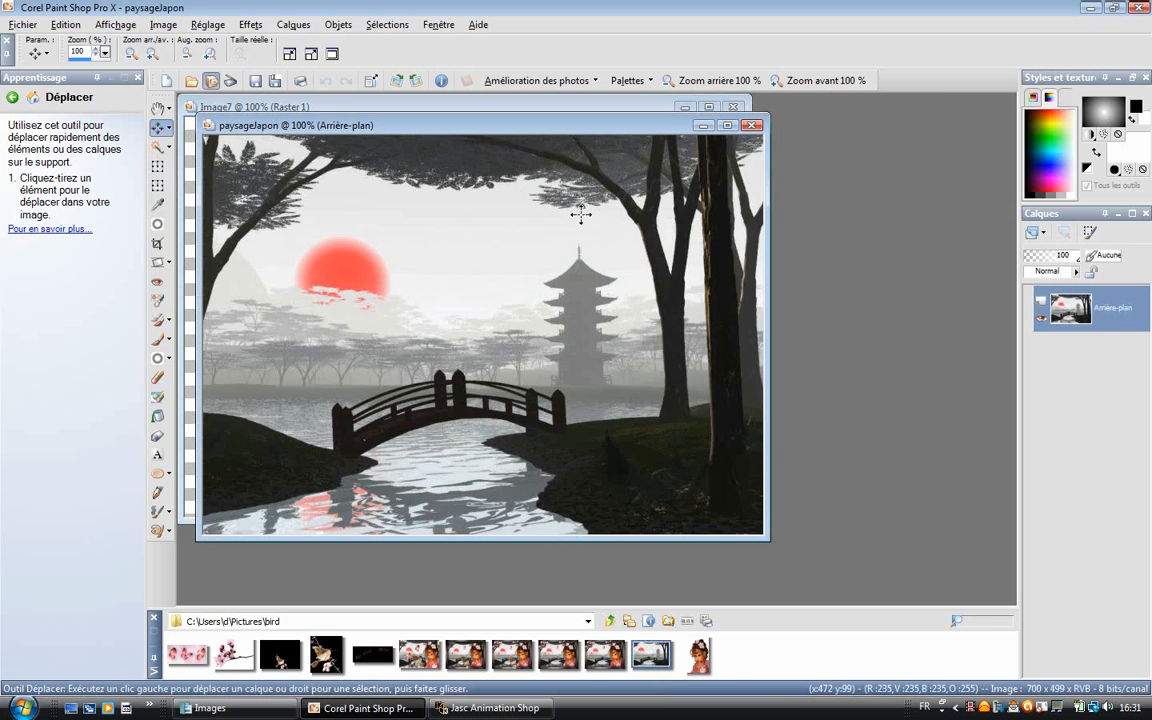
{"action": "left_click", "coordinate": [77, 30]}
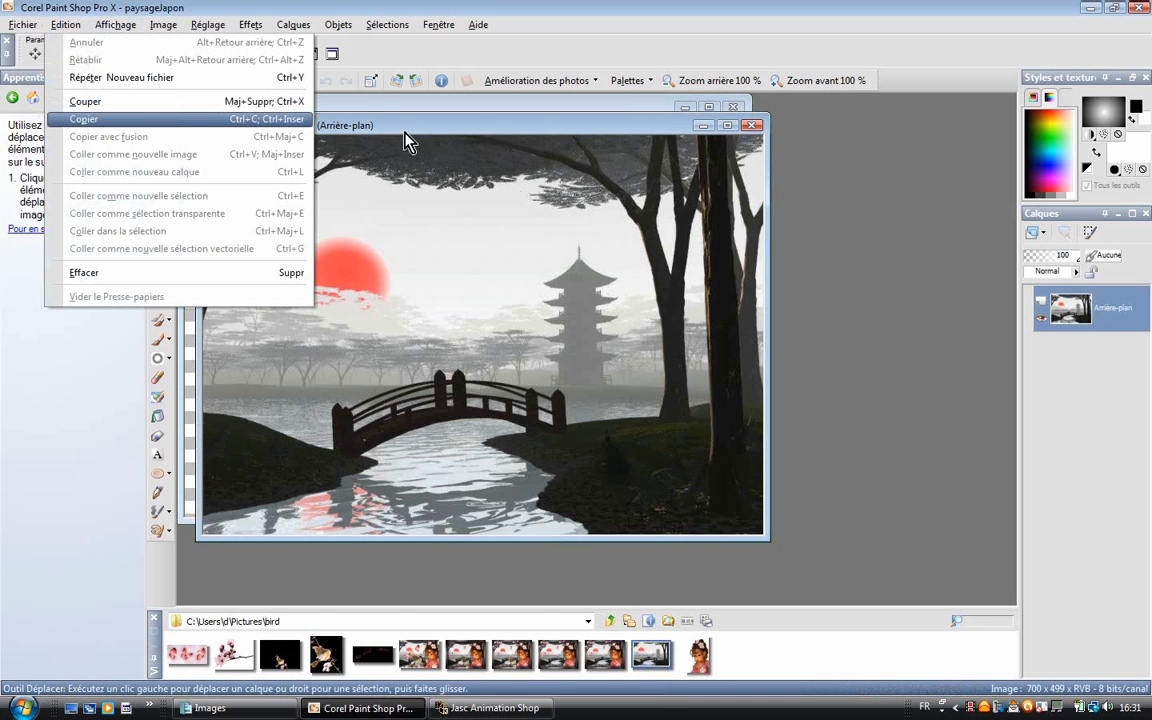
{"action": "left_click_drag", "start_coordinate": [403, 128], "coordinate": [480, 204]}
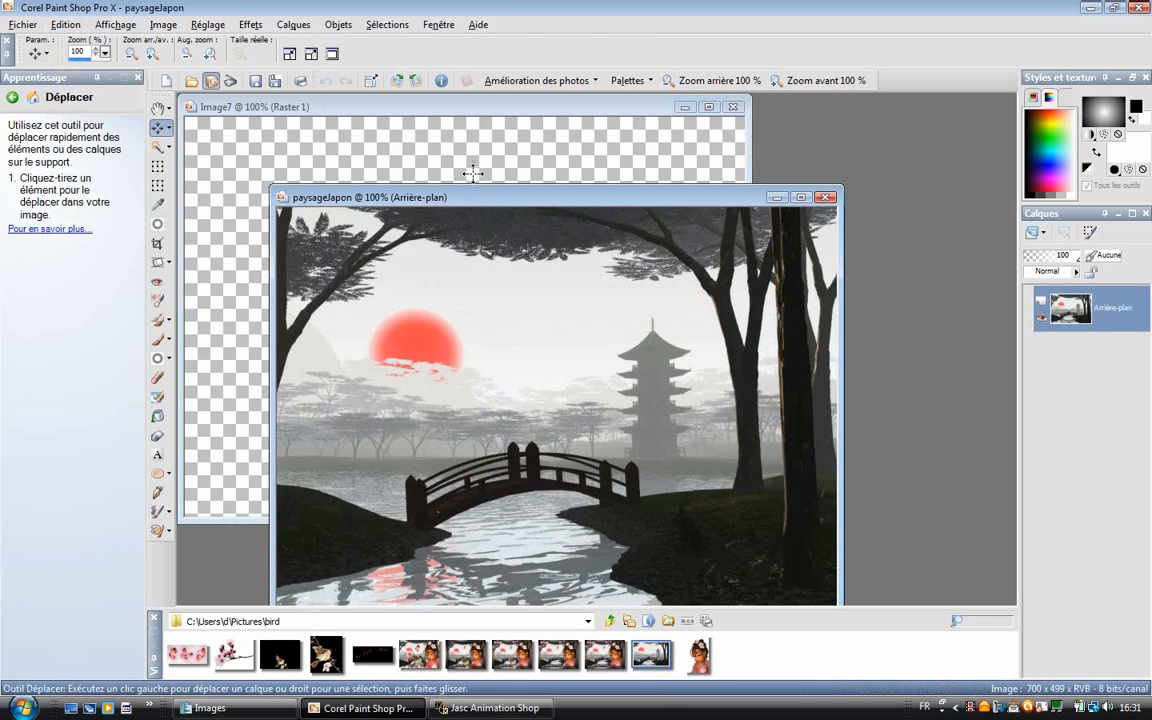
- Select the whole blank Image7 canvas and paste the copied landscape into the selection
{"action": "left_click", "coordinate": [462, 110]}
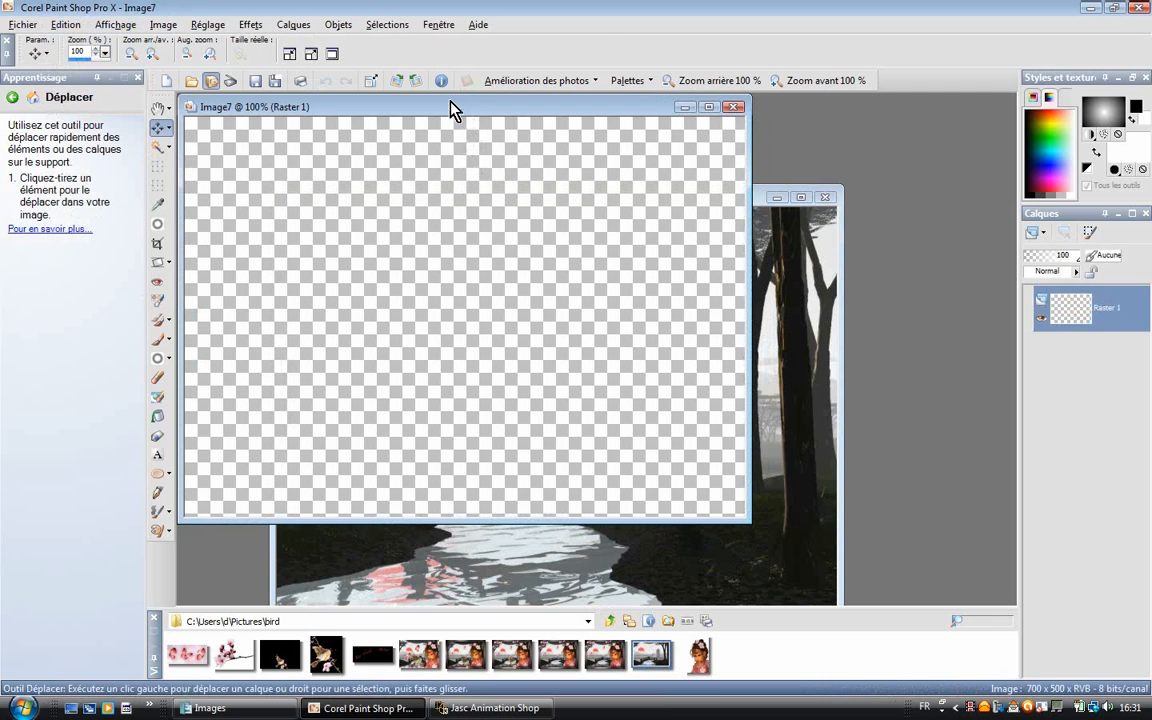
{"action": "left_click", "coordinate": [388, 25]}
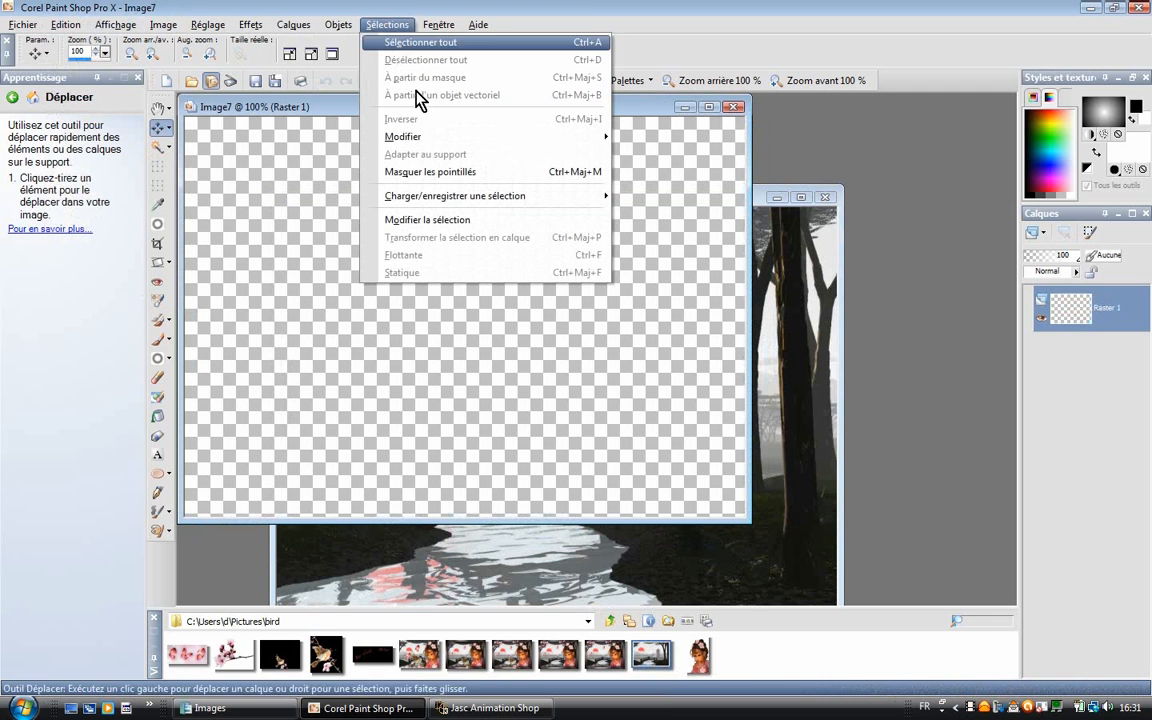
{"action": "left_click", "coordinate": [439, 43]}
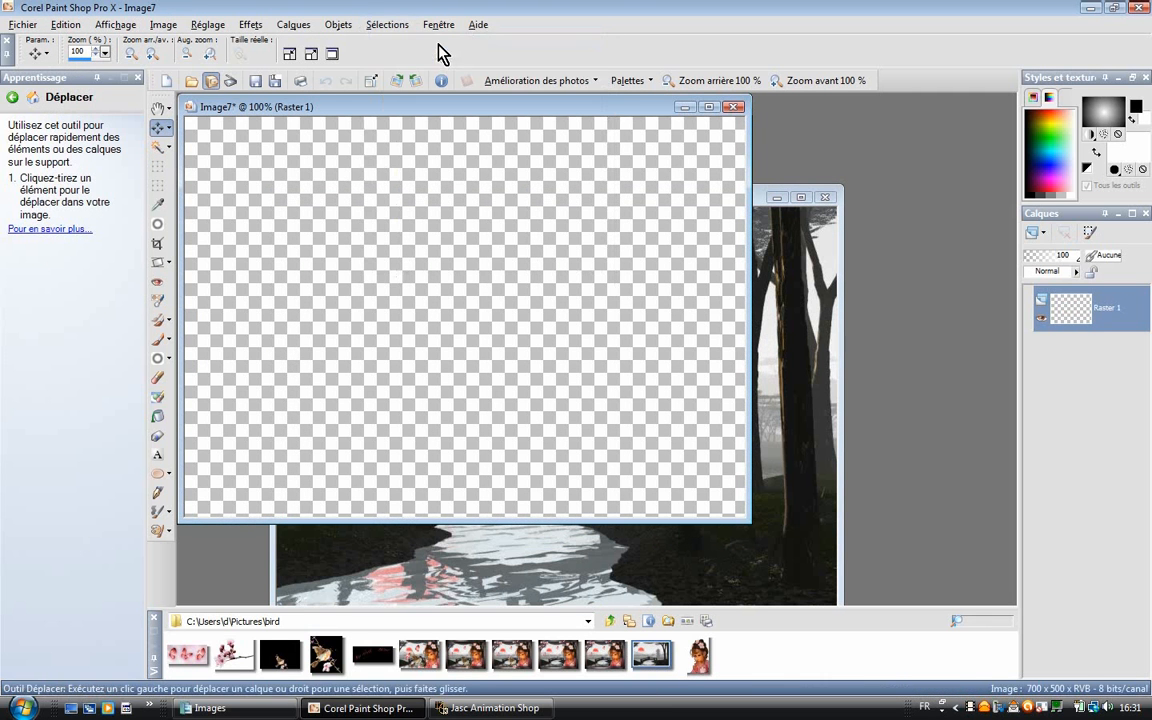
{"action": "left_click", "coordinate": [66, 25]}
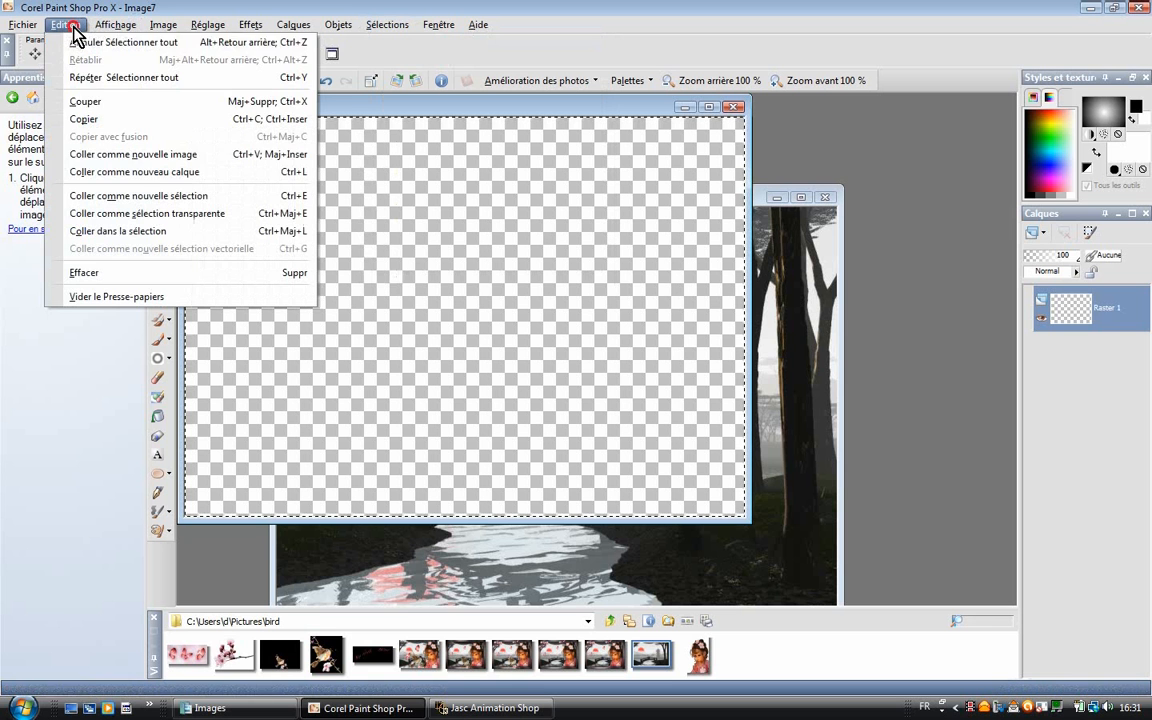
{"action": "left_click", "coordinate": [147, 232]}
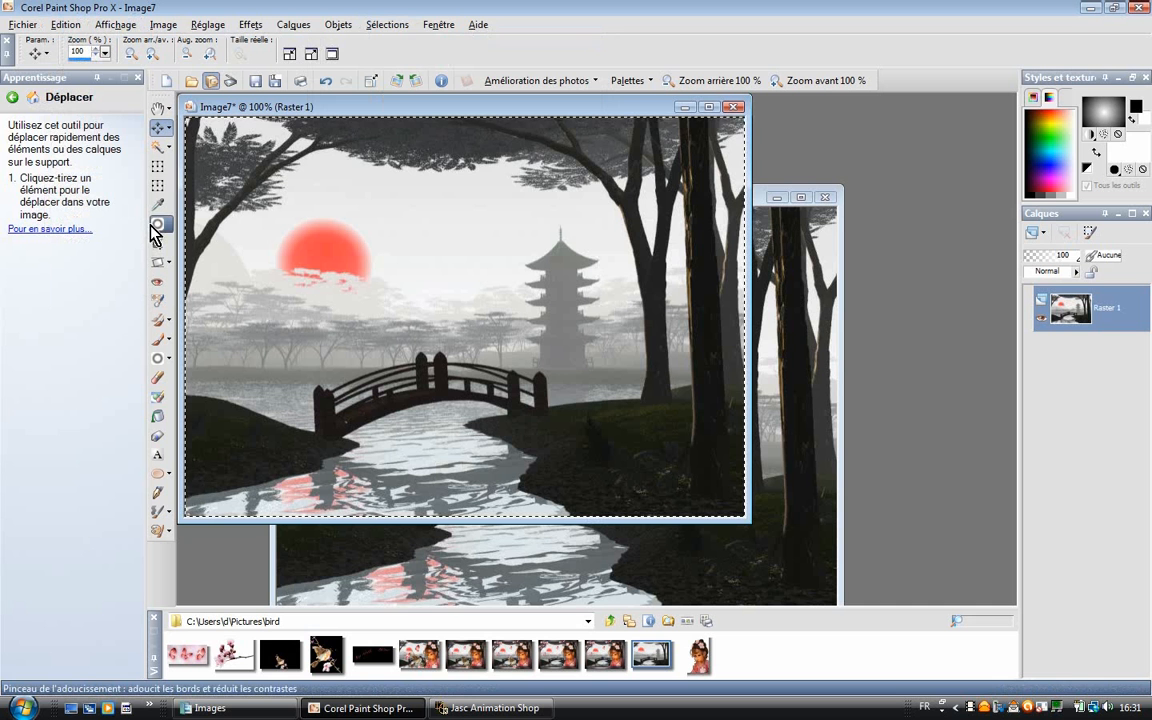
{"action": "left_click", "coordinate": [385, 26]}
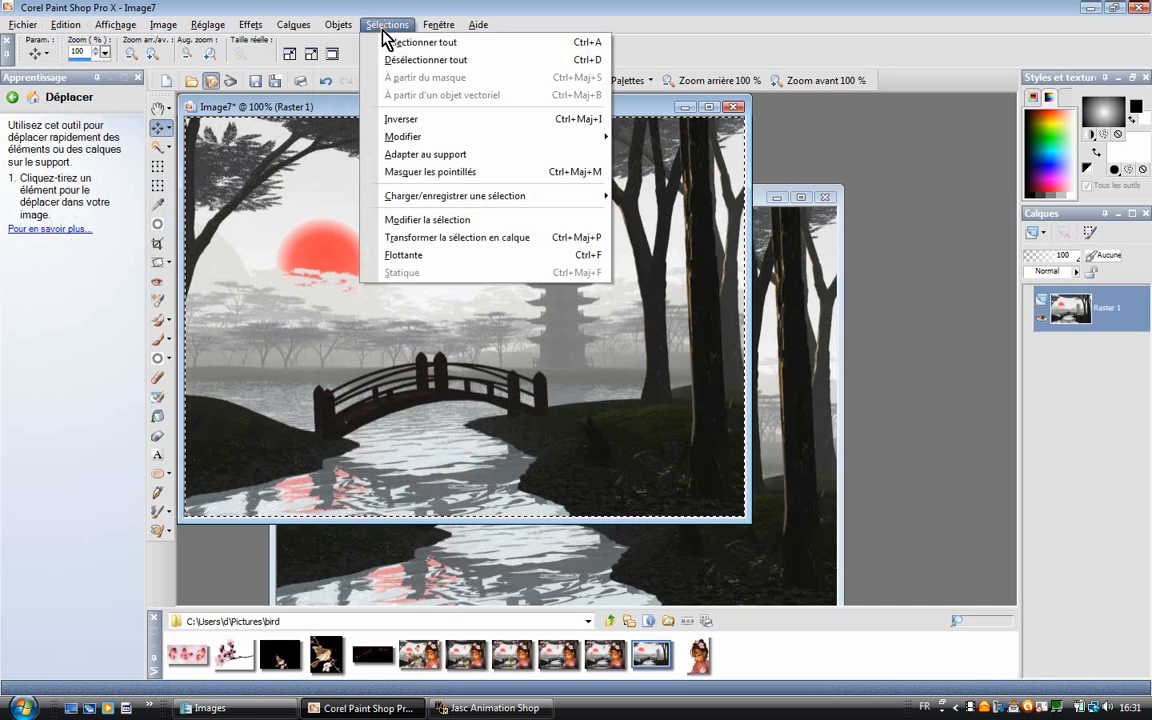
{"action": "left_click", "coordinate": [388, 43]}
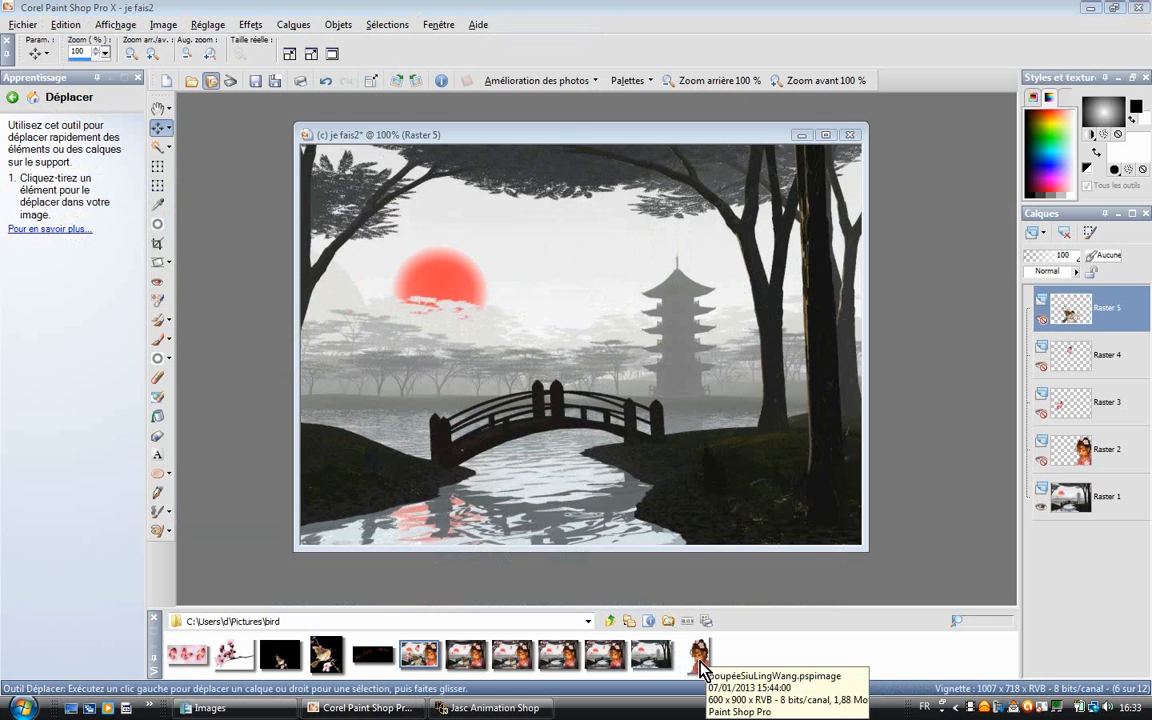
{"action": "double_click", "coordinate": [700, 660]}
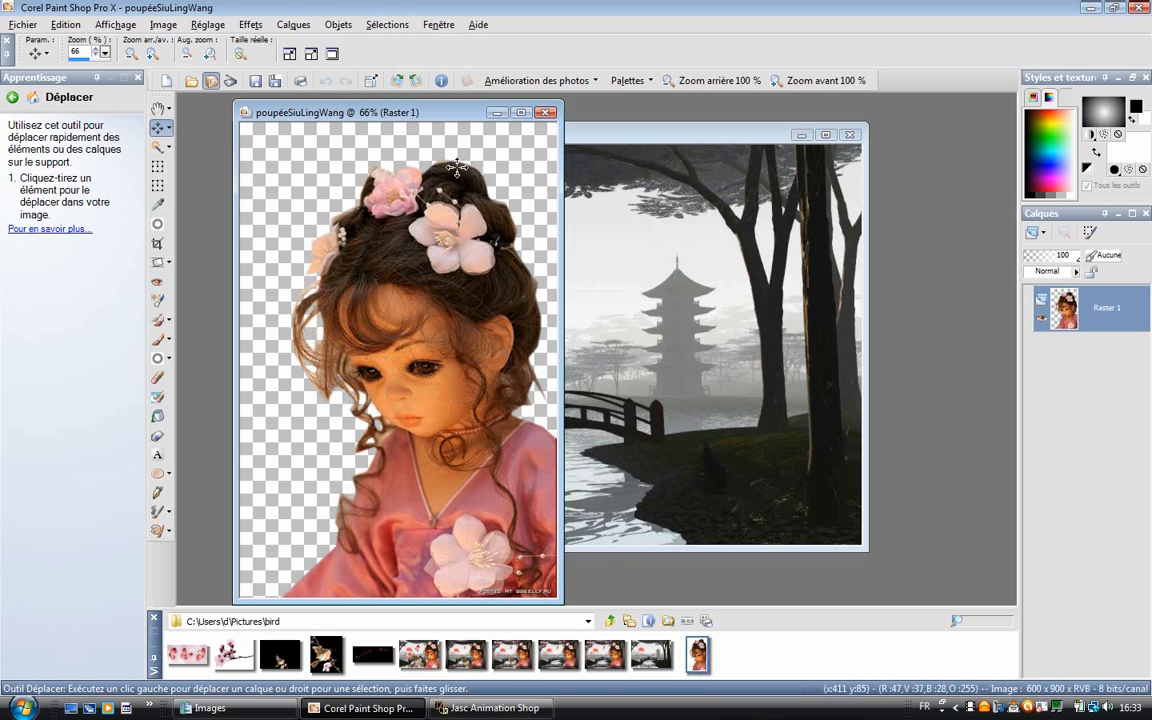
{"action": "left_click", "coordinate": [65, 24]}
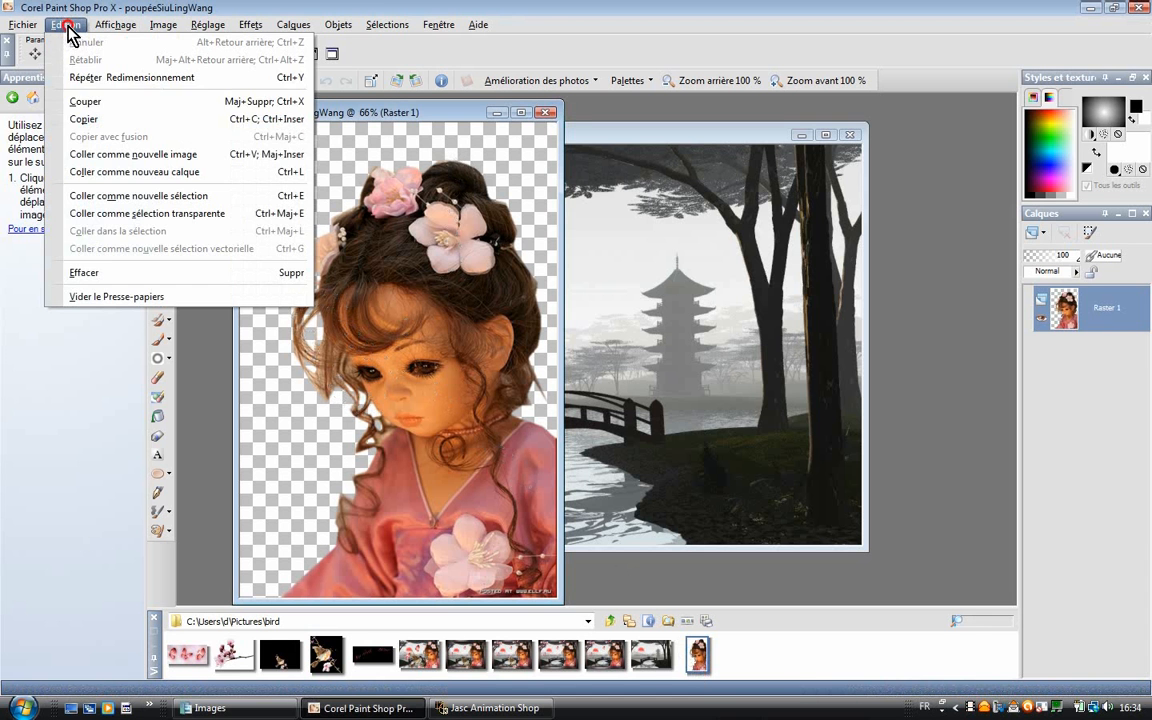
{"action": "left_click", "coordinate": [117, 119]}
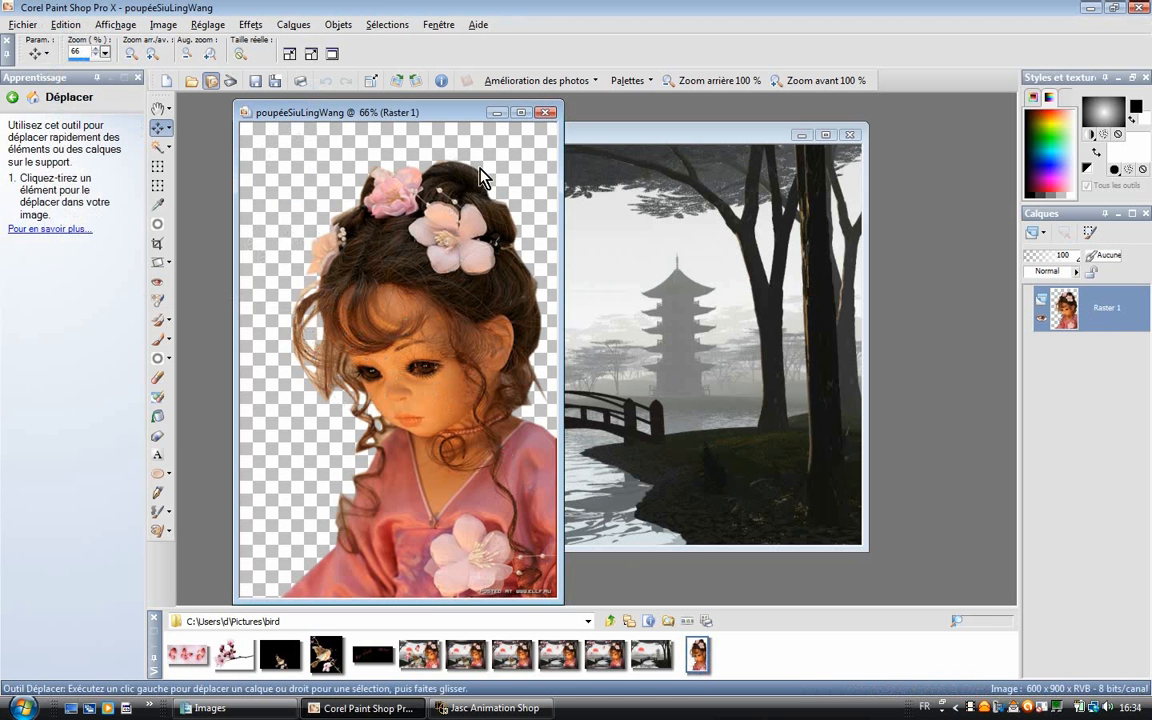
{"action": "left_click", "coordinate": [583, 139]}
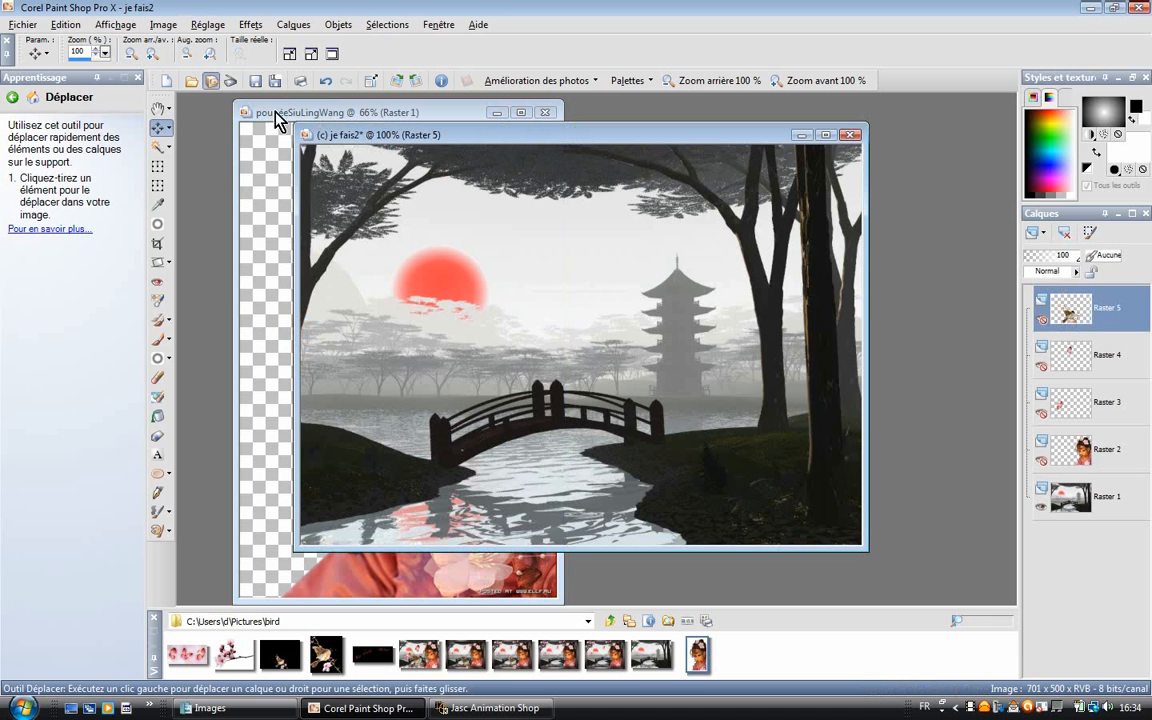
{"action": "left_click", "coordinate": [65, 24]}
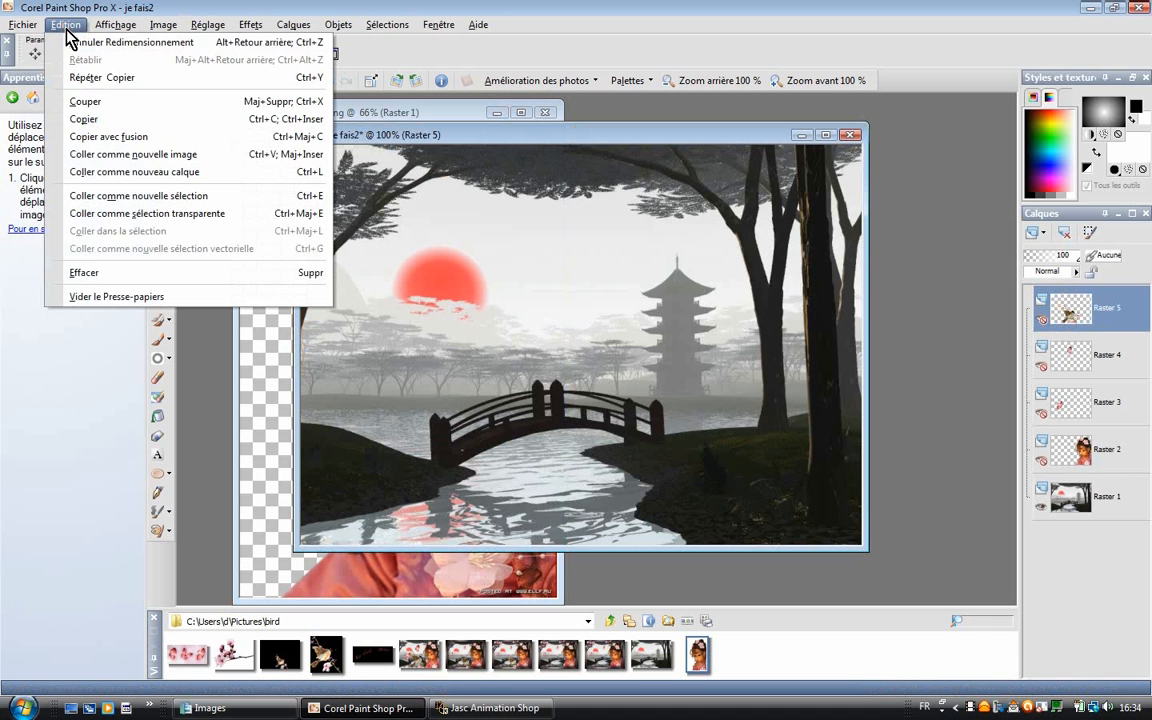
{"action": "left_click", "coordinate": [138, 172]}
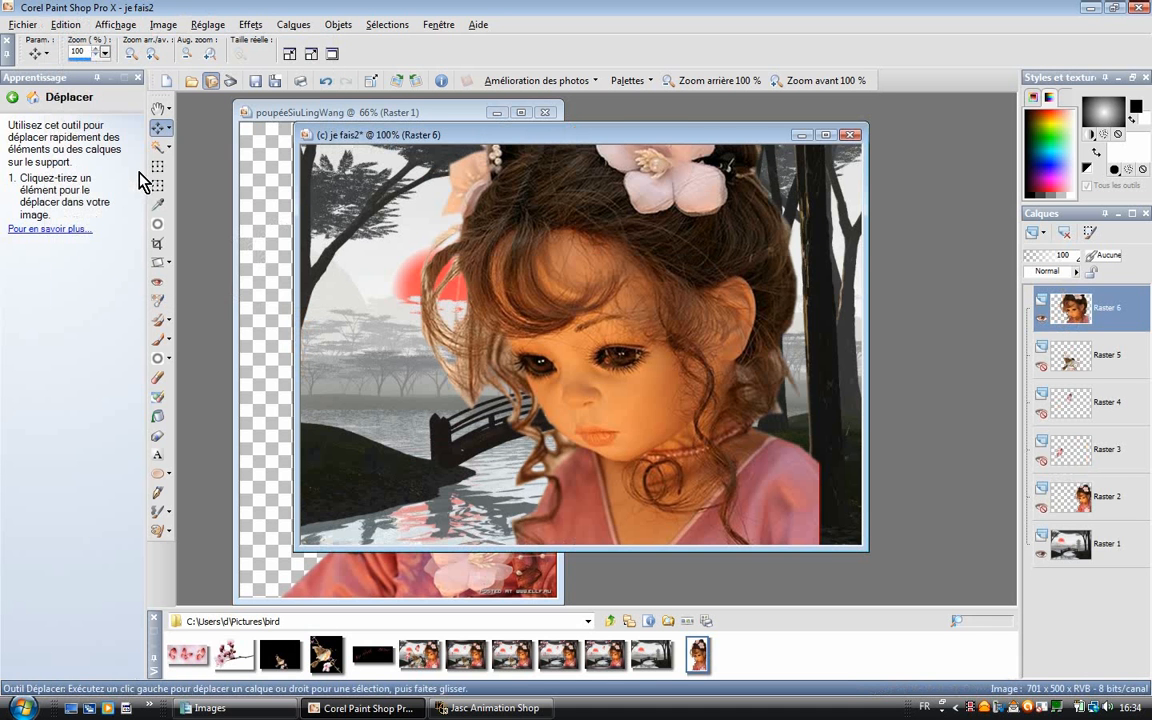
- Resize only the doll layer to 60 percent, with resizing of all layers turned off
{"action": "left_click", "coordinate": [163, 24]}
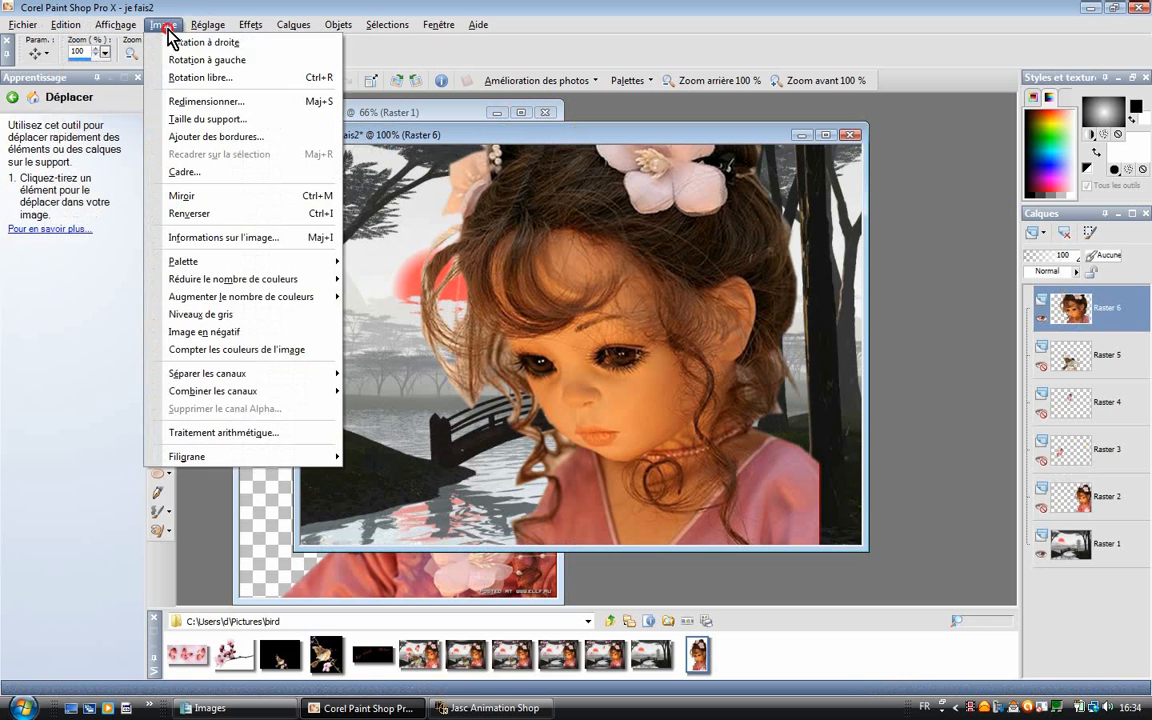
{"action": "left_click", "coordinate": [205, 102]}
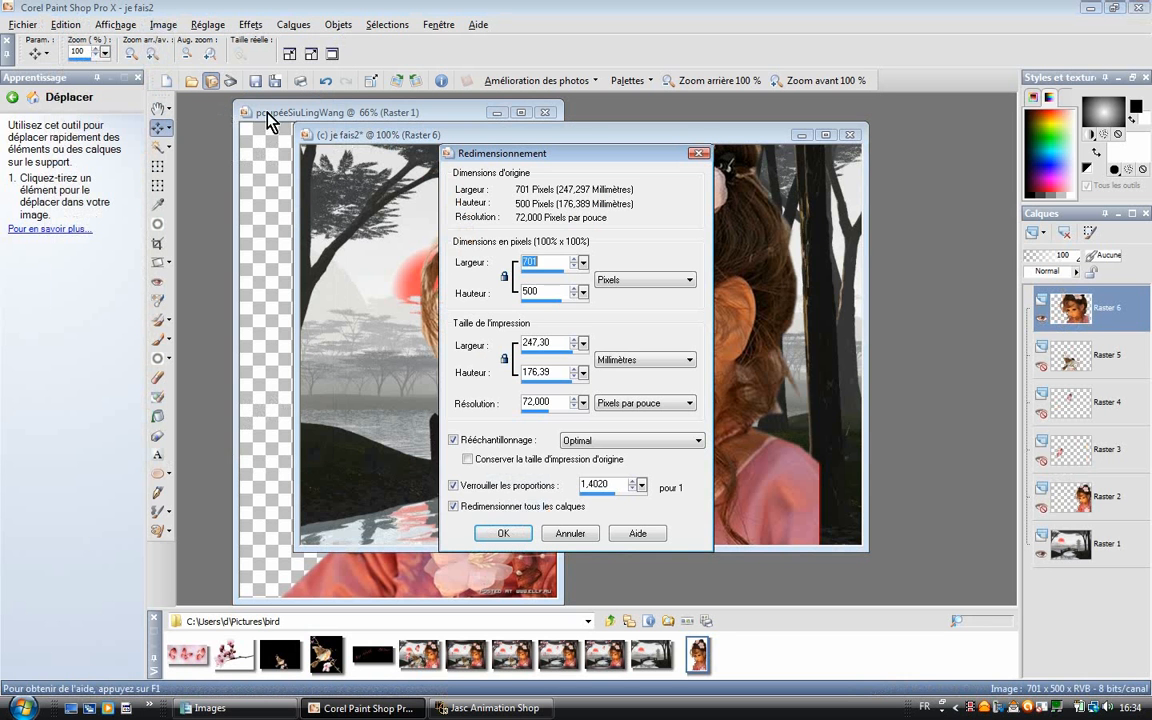
{"action": "left_click", "coordinate": [689, 281]}
{"action": "left_click", "coordinate": [666, 304]}
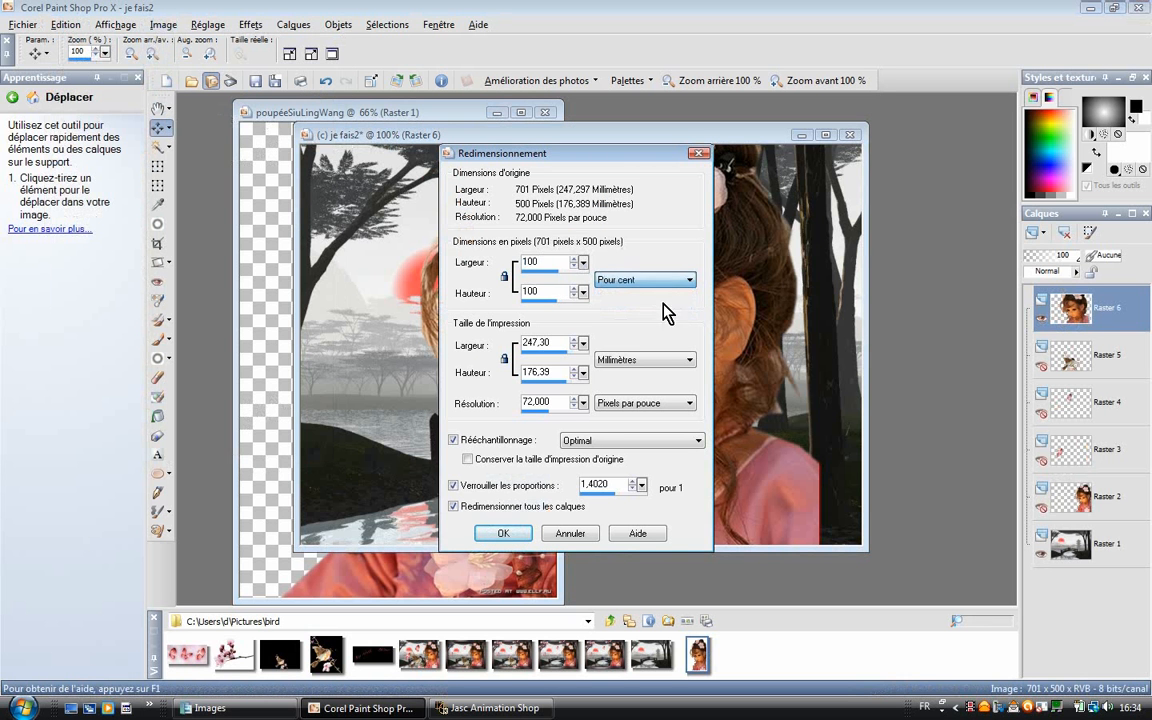
{"action": "double_click", "coordinate": [537, 262]}
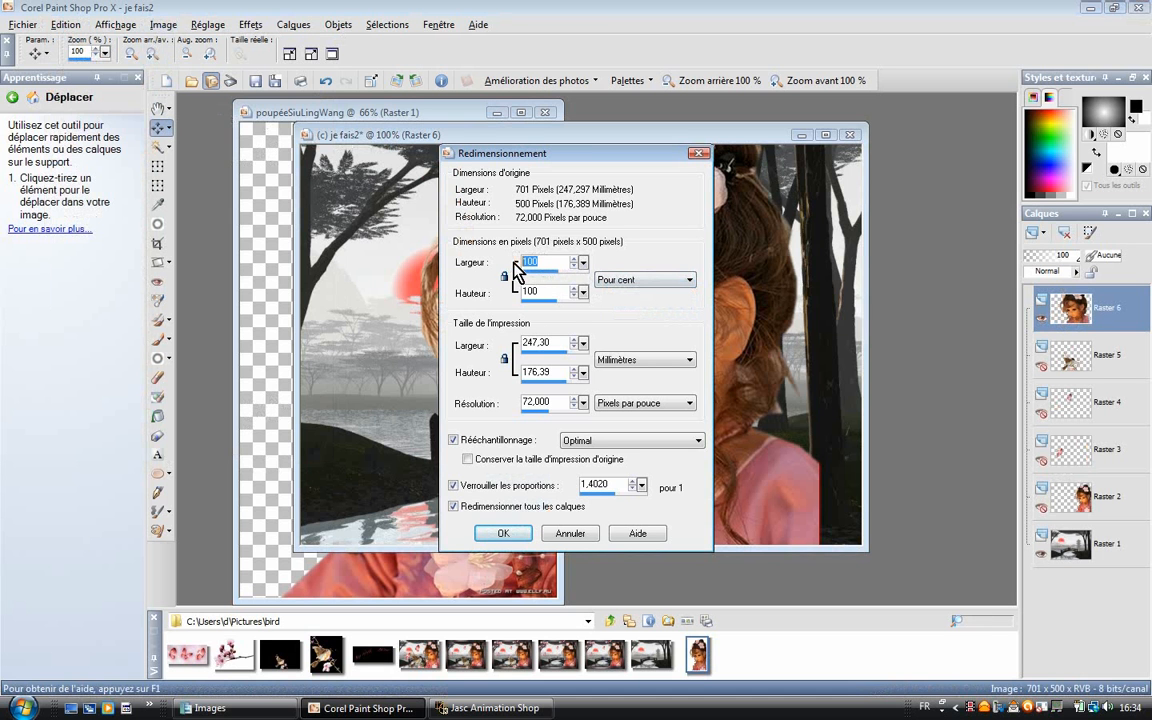
{"action": "type", "text": "60"}
{"action": "left_click", "coordinate": [455, 506]}
{"action": "left_click", "coordinate": [497, 533]}
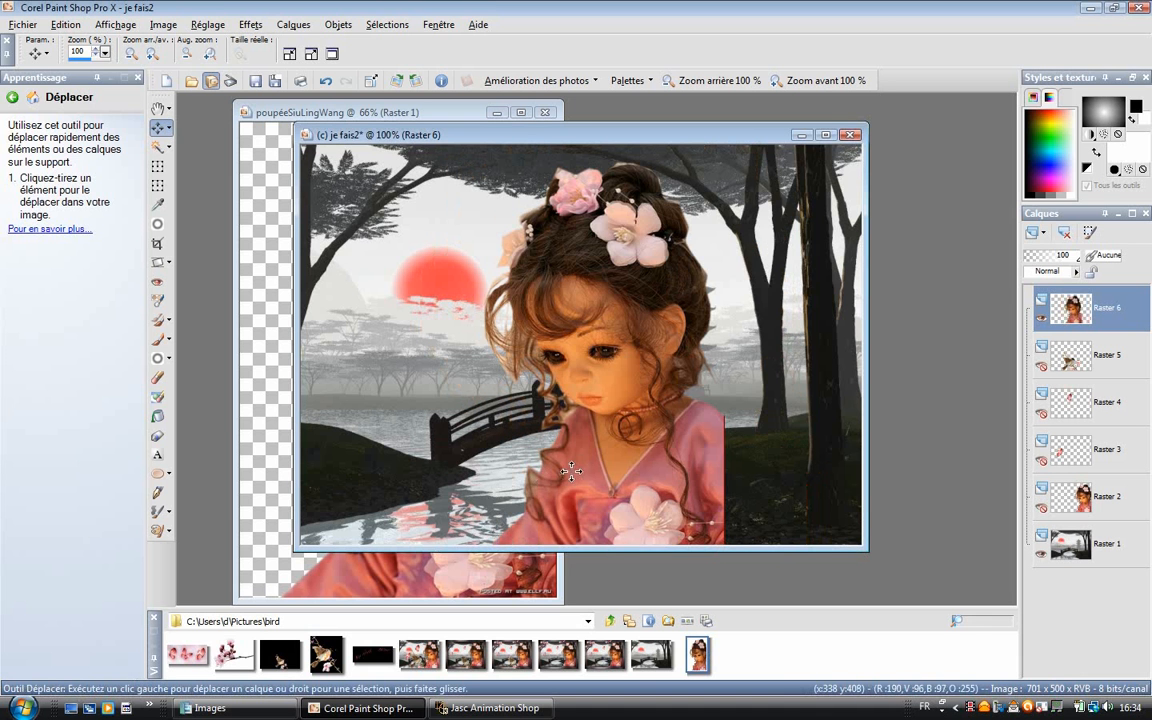
- Move the doll to the right edge of the landscape and apply the Netteté sharpening to its layer
{"action": "left_click_drag", "start_coordinate": [580, 466], "coordinate": [722, 466]}
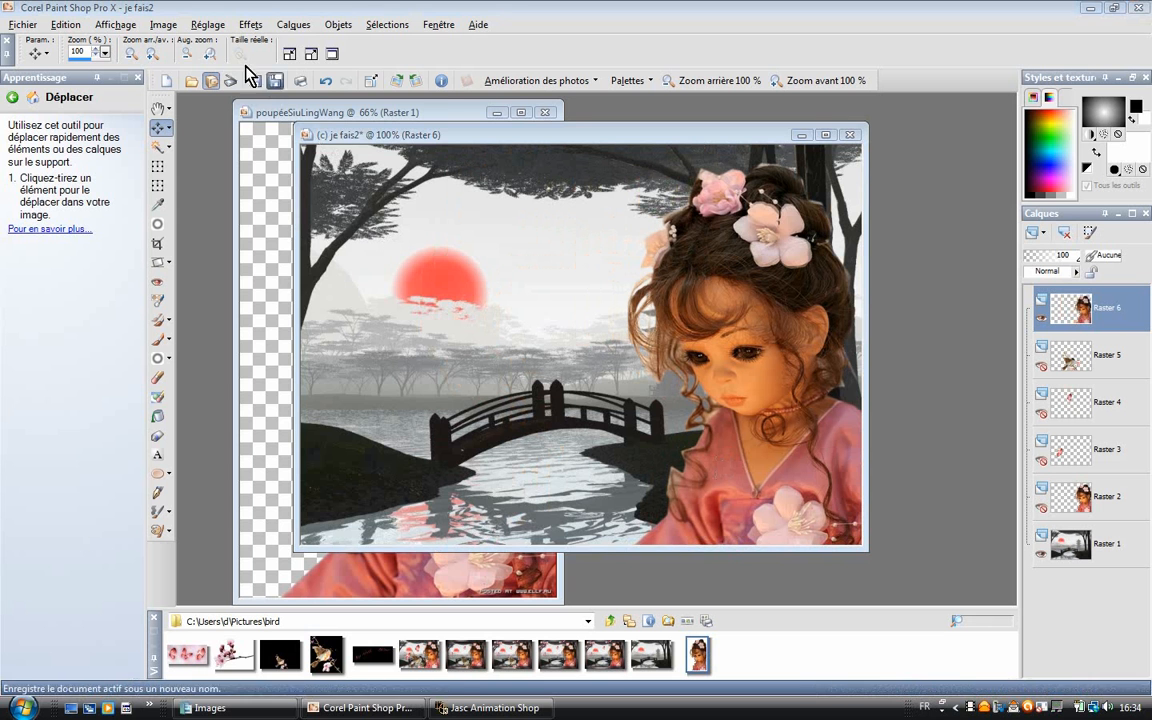
{"action": "left_click", "coordinate": [210, 27]}
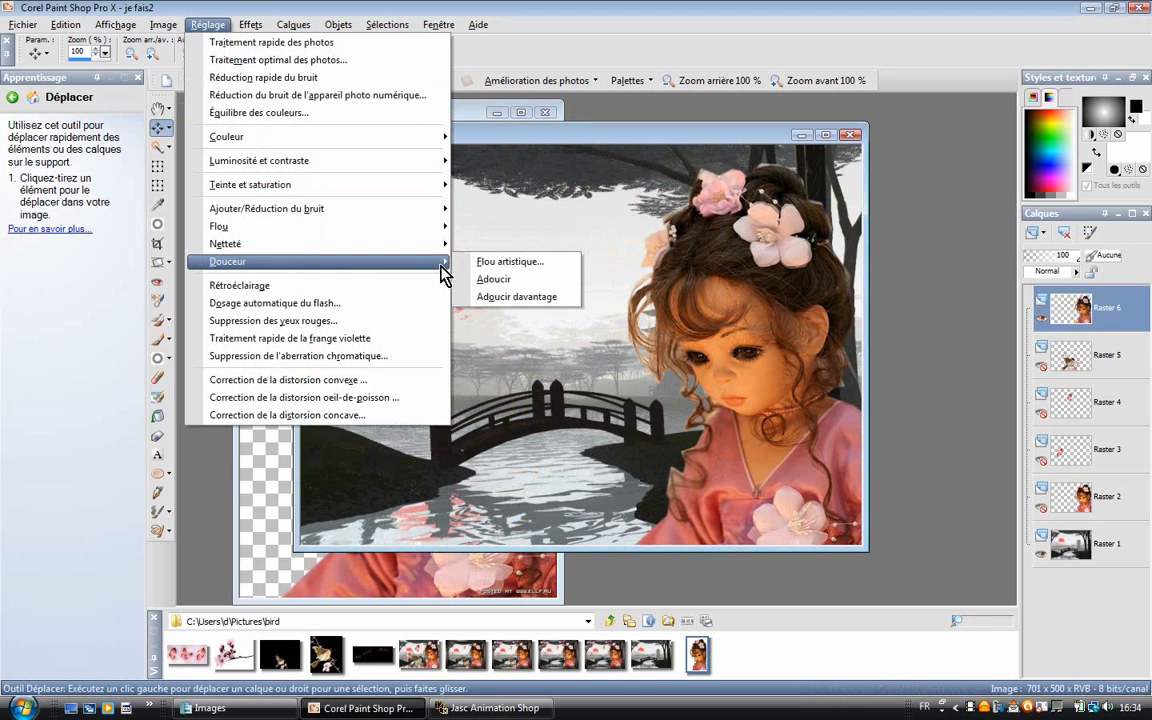
{"action": "mouse_move", "coordinate": [440, 245]}
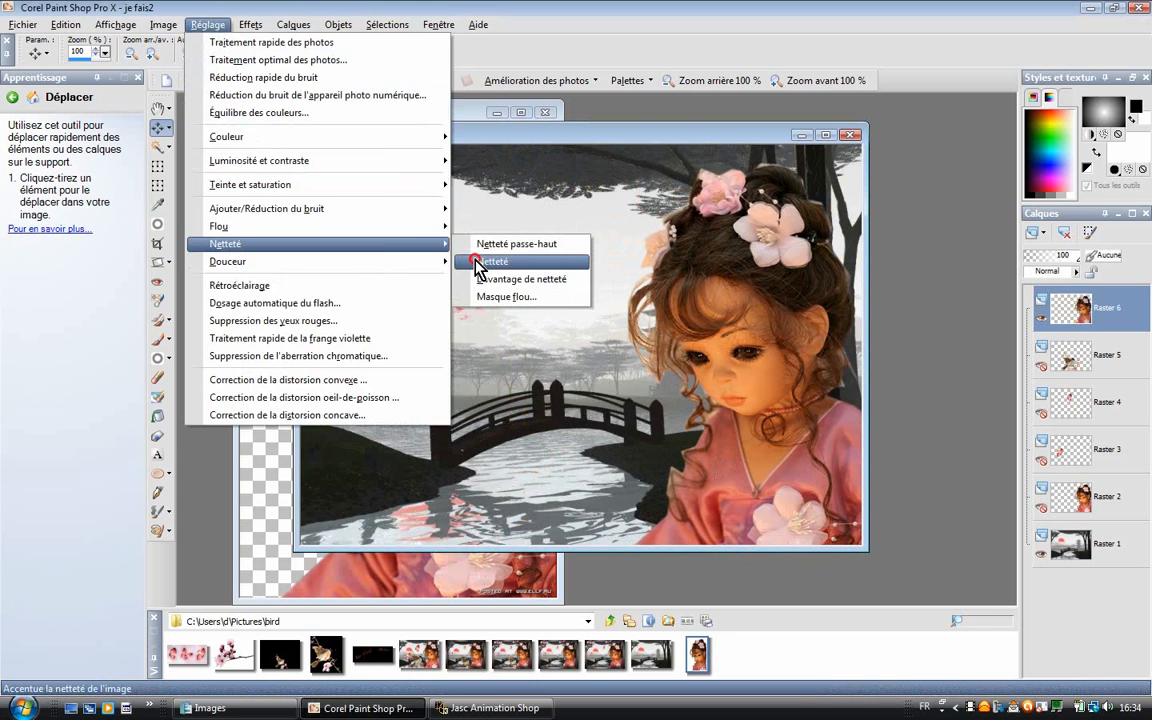
{"action": "left_click", "coordinate": [478, 262]}
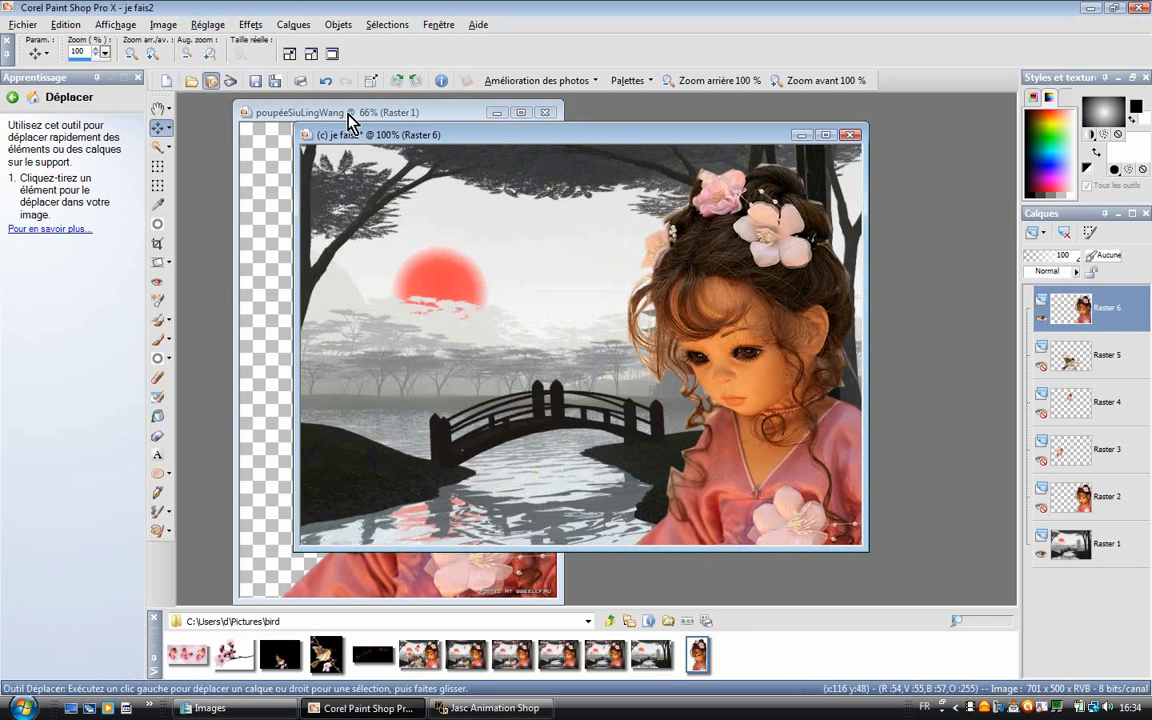
- Apply an inner bevel (Biseautage intérieur) with bevel shape 2 to the doll layer
{"action": "left_click", "coordinate": [251, 26]}
{"action": "mouse_move", "coordinate": [282, 65]}
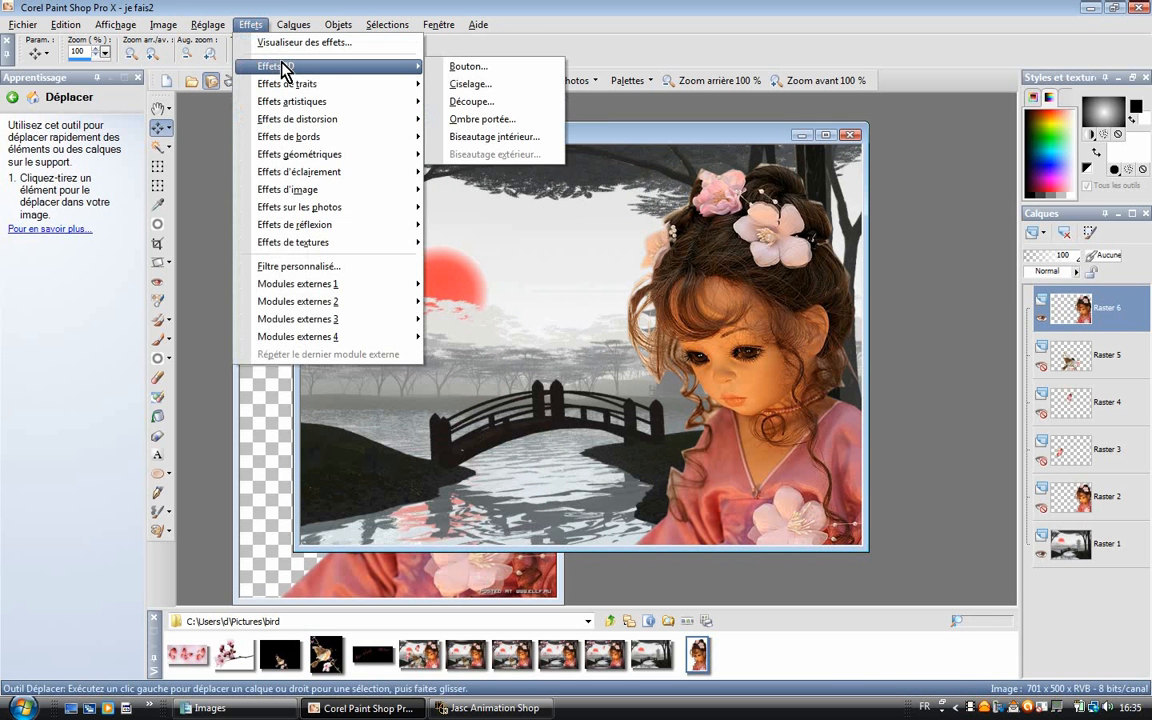
{"action": "left_click", "coordinate": [512, 145]}
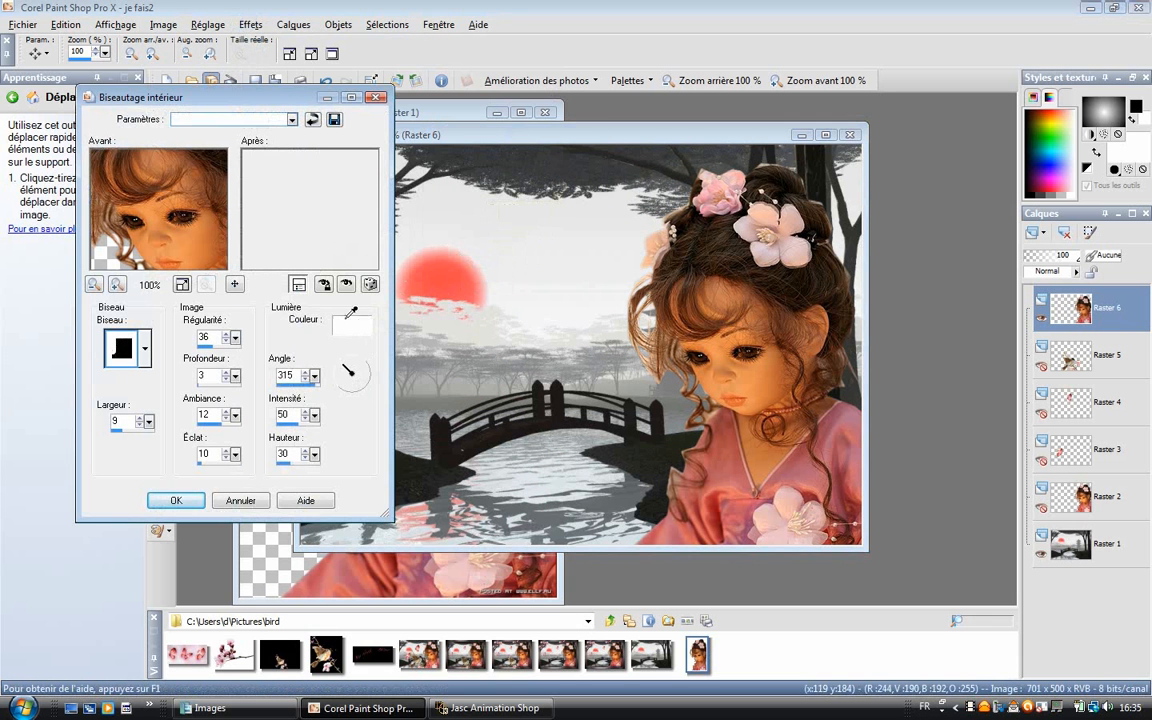
{"action": "left_click", "coordinate": [145, 349]}
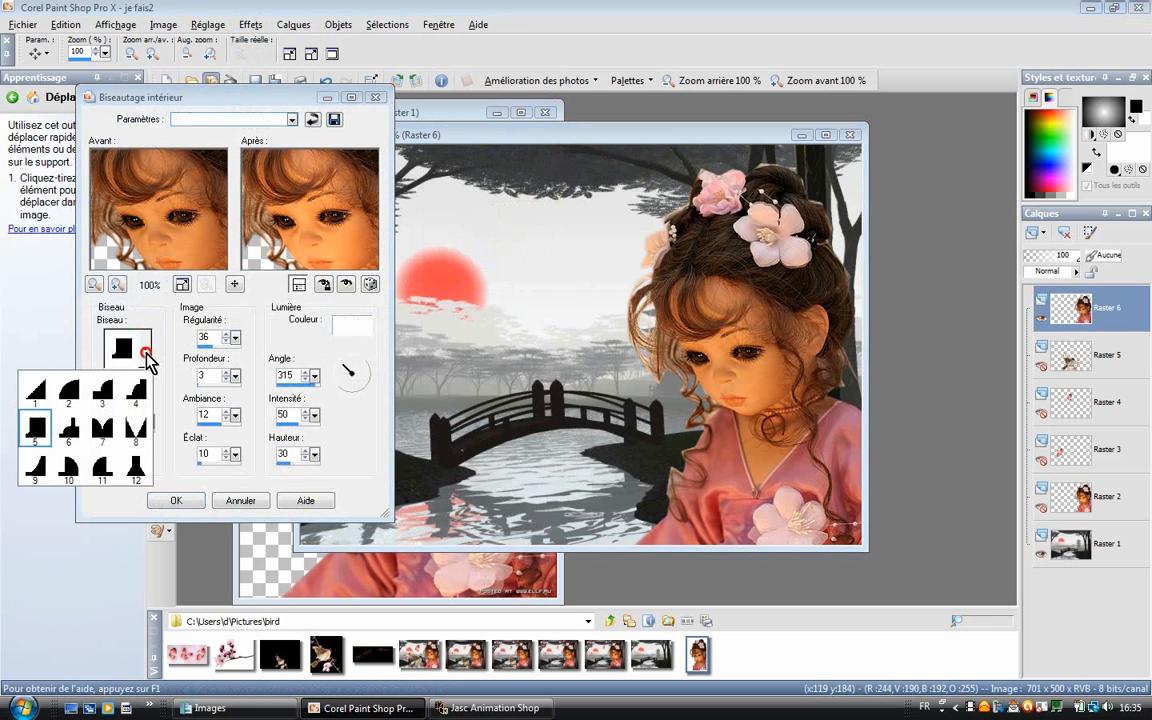
{"action": "left_click", "coordinate": [79, 395]}
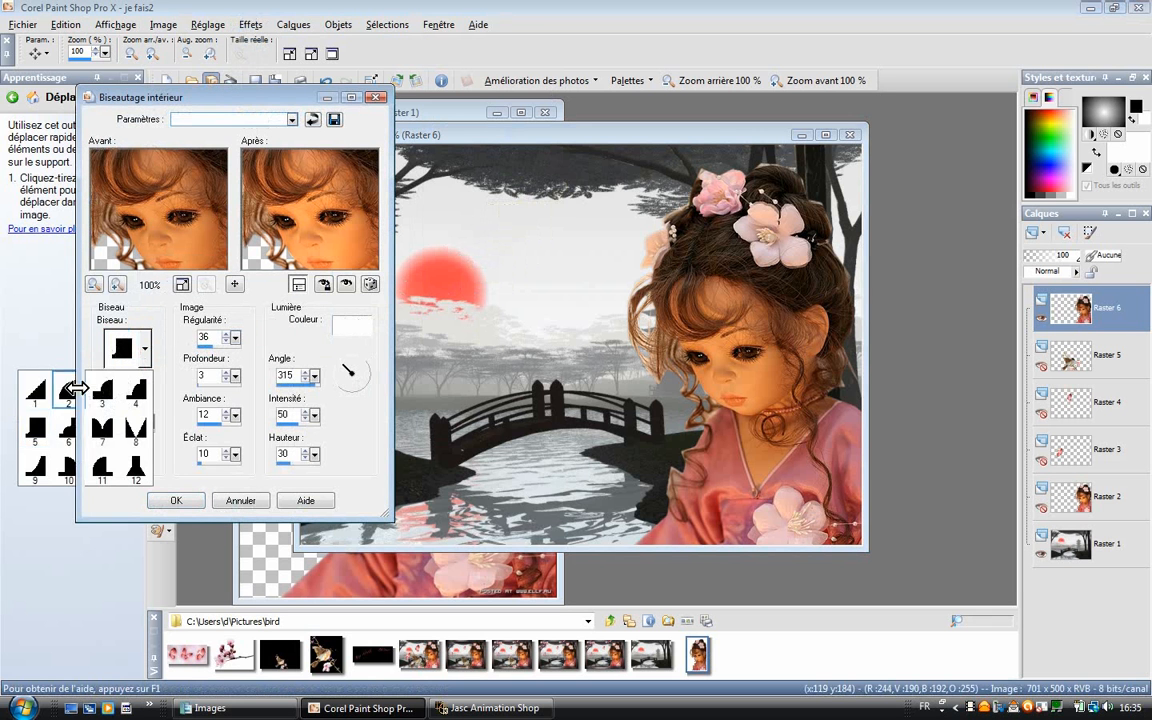
{"action": "left_click", "coordinate": [190, 502]}
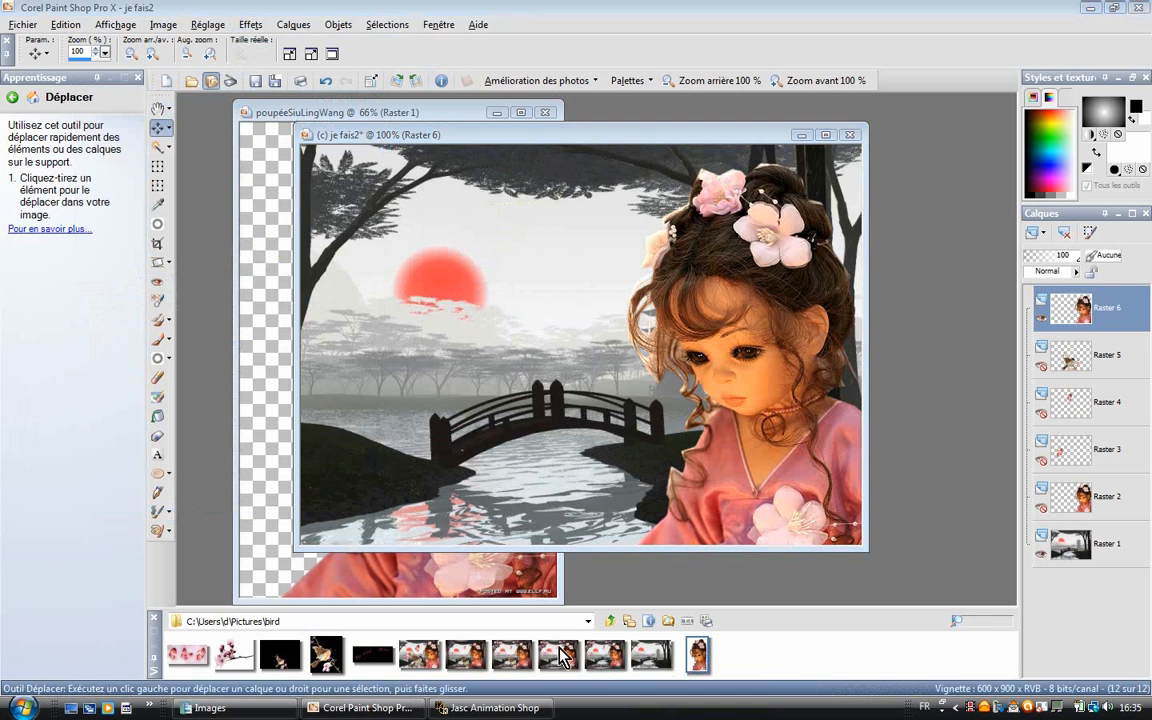
- Open the pink butterflies image and apply an inner bevel (Biseautage intérieur) with the last used options to the Raster 3 butterfly layer
{"action": "double_click", "coordinate": [190, 656]}
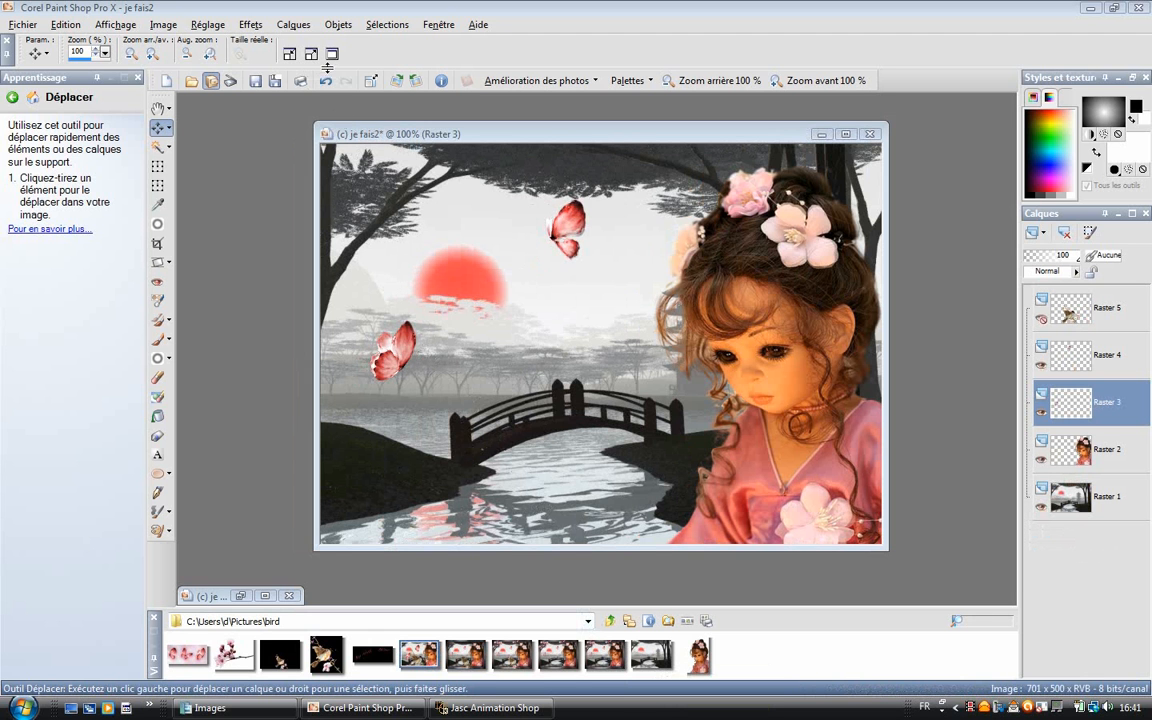
{"action": "left_click", "coordinate": [257, 27]}
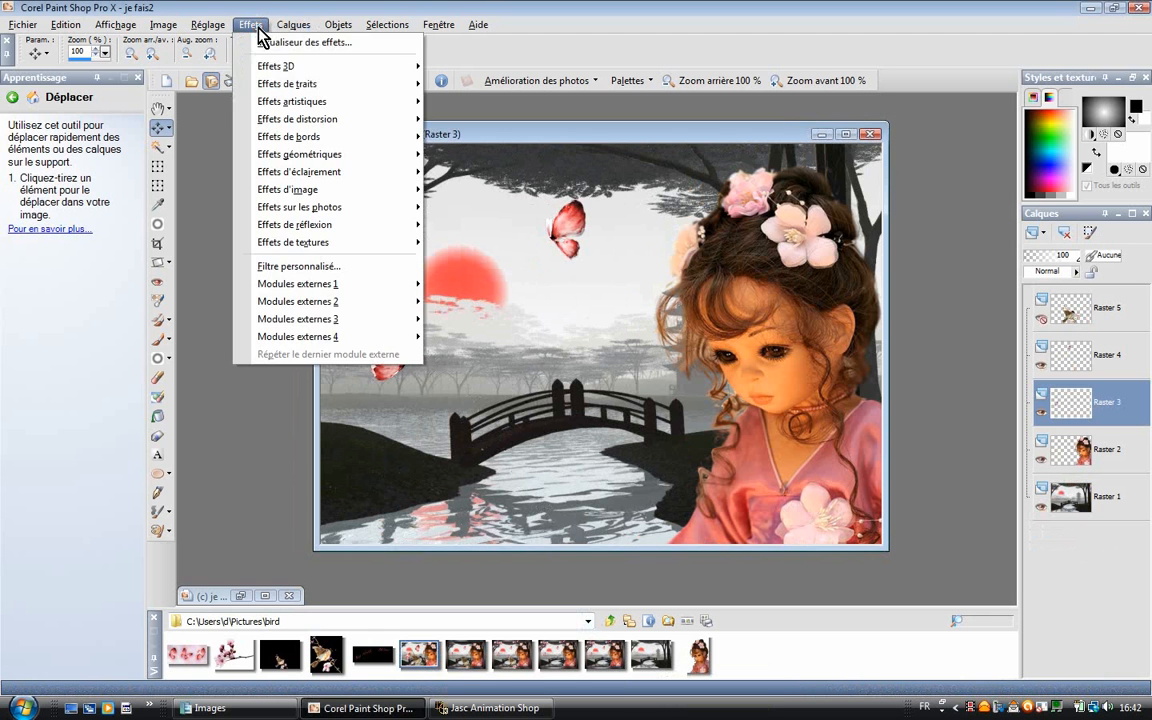
{"action": "mouse_move", "coordinate": [294, 68]}
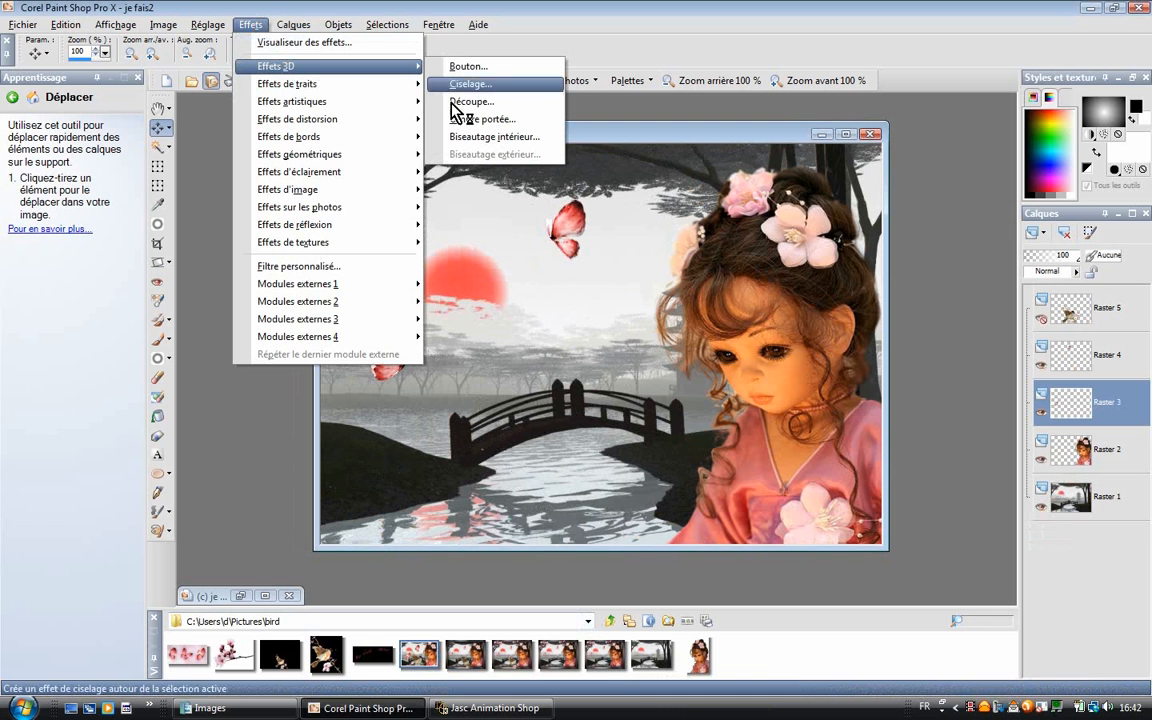
{"action": "left_click", "coordinate": [478, 140]}
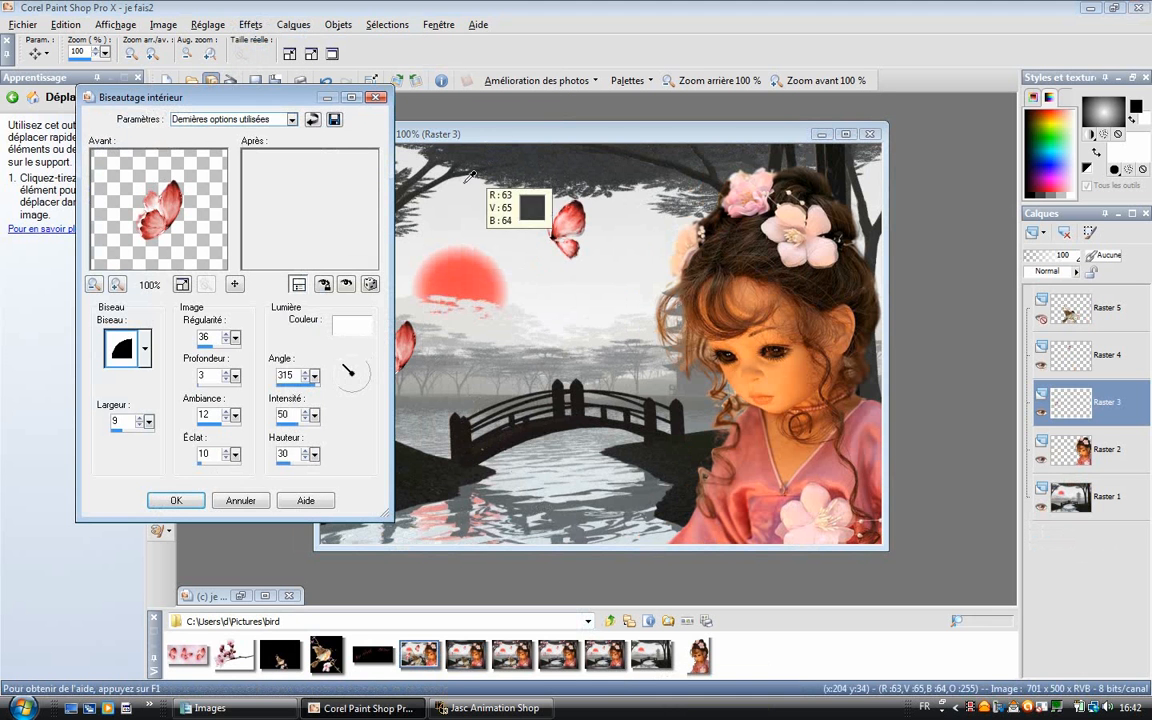
{"action": "left_click_drag", "start_coordinate": [285, 99], "coordinate": [249, 89]}
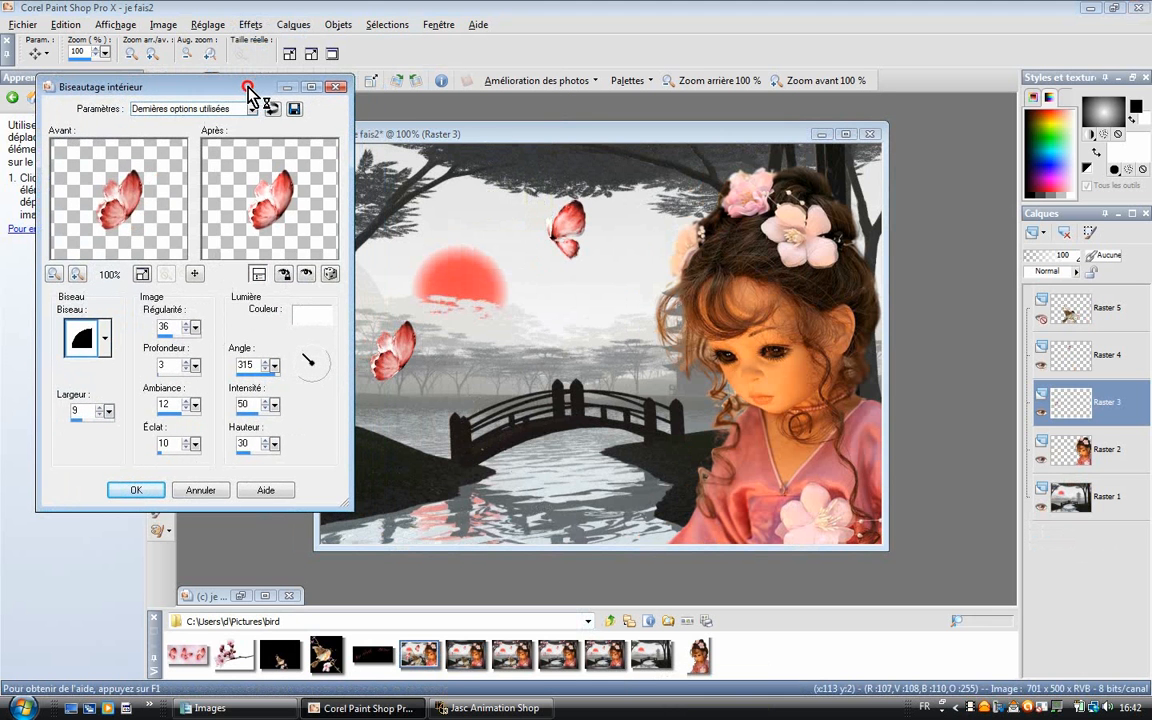
{"action": "left_click", "coordinate": [156, 490]}
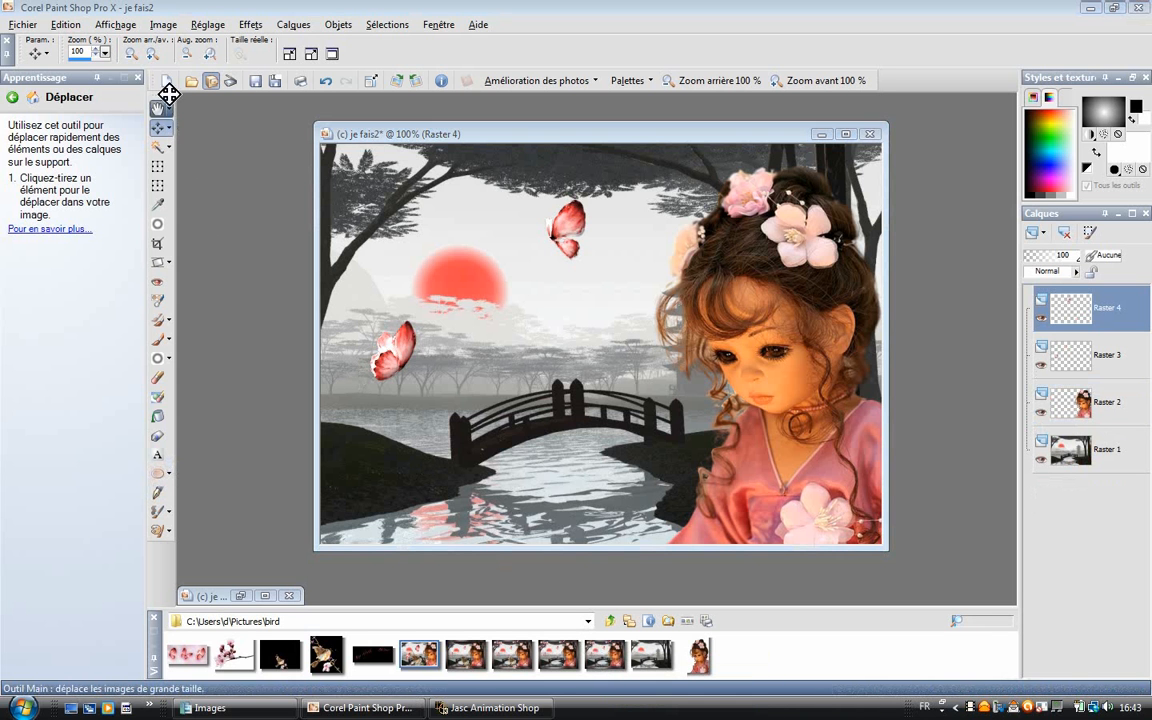
- Add a symmetric 4-pixel border around the image in the red sampled from the sun
{"action": "left_click", "coordinate": [162, 25]}
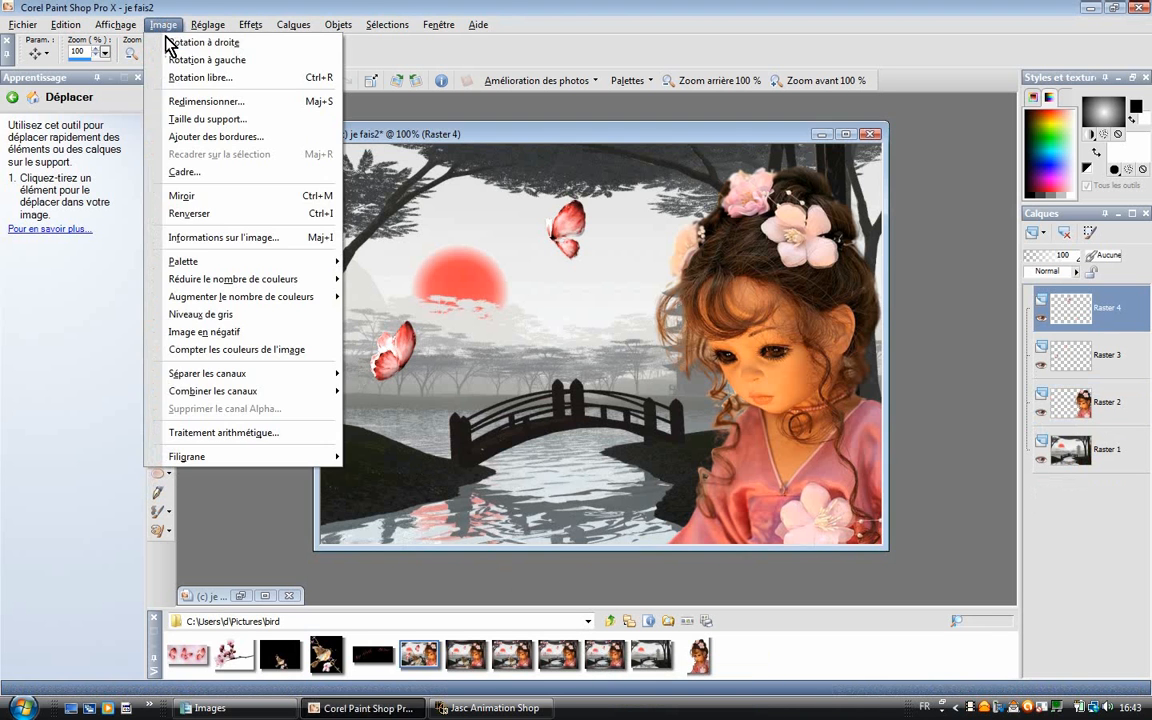
{"action": "left_click", "coordinate": [219, 138]}
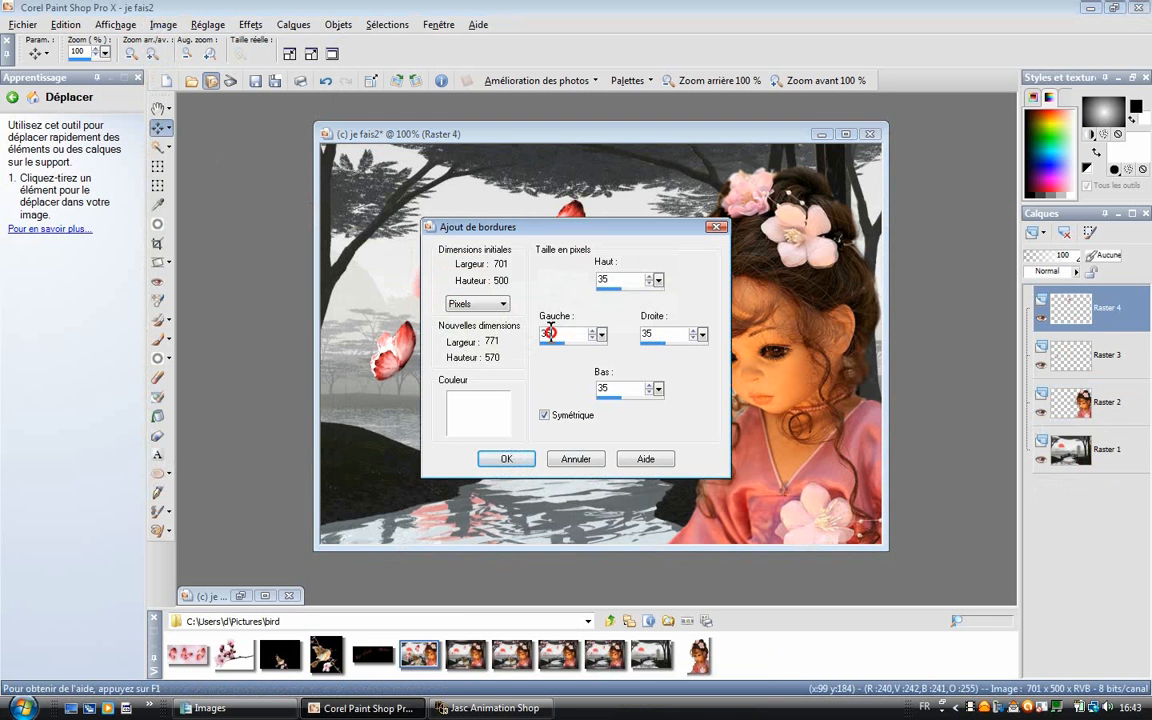
{"action": "mouse_move", "coordinate": [549, 333]}
{"action": "left_mouse_down"}
{"action": "mouse_move", "coordinate": [532, 330]}
{"action": "mouse_move", "coordinate": [530, 341]}
{"action": "left_mouse_up"}
{"action": "type", "text": "4"}
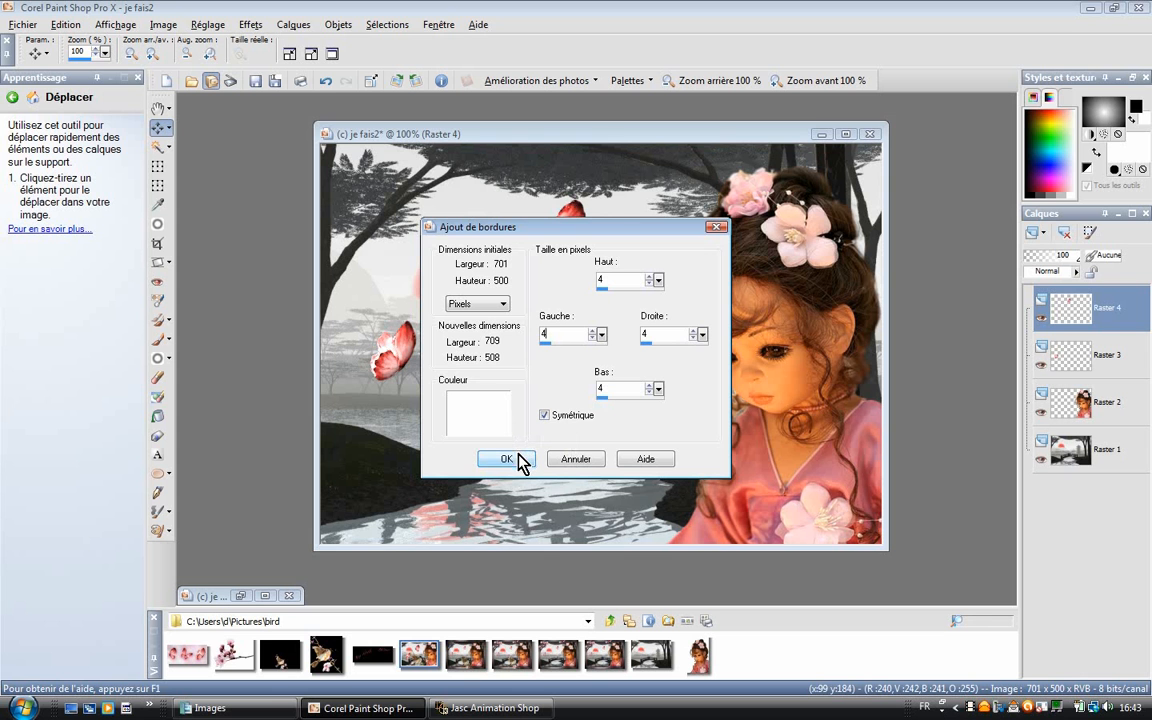
{"action": "left_click_drag", "start_coordinate": [627, 227], "coordinate": [723, 244]}
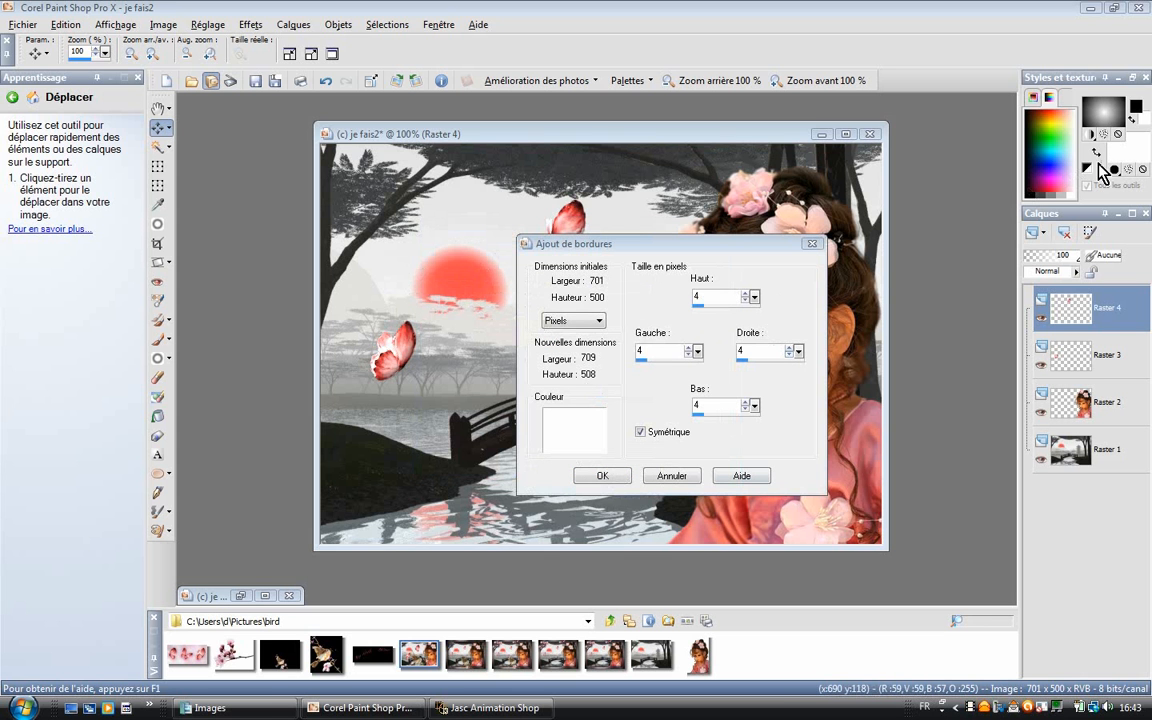
{"action": "left_click", "coordinate": [1141, 157]}
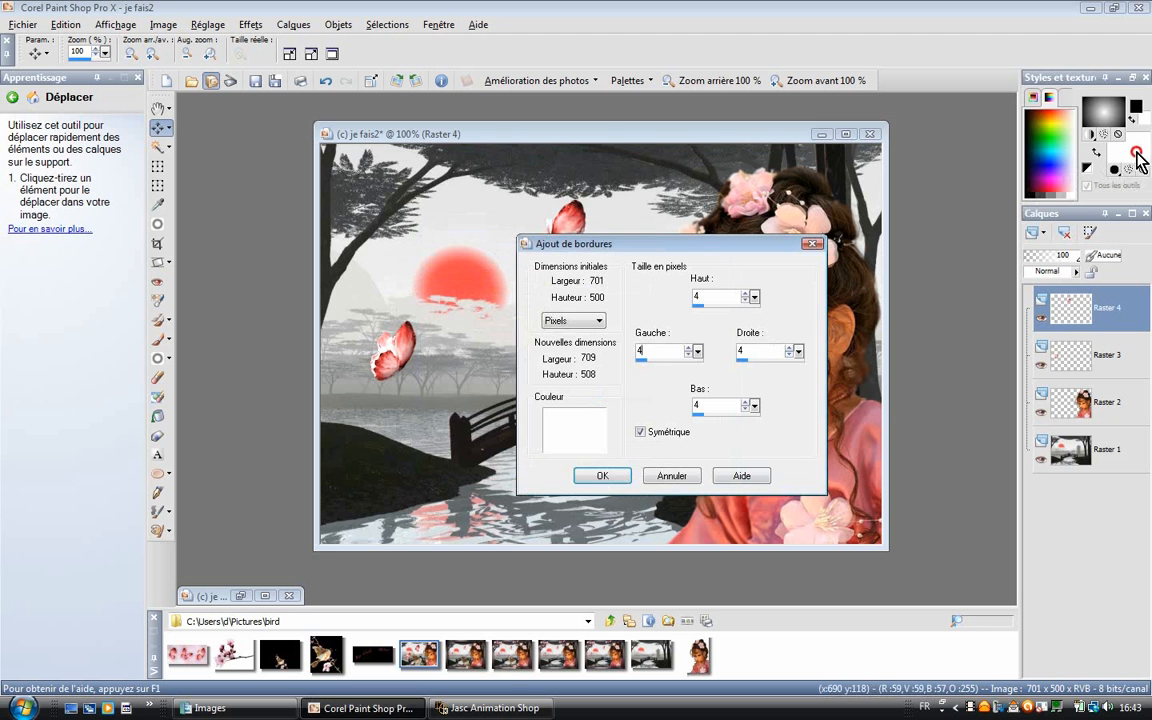
{"action": "left_click", "coordinate": [474, 273]}
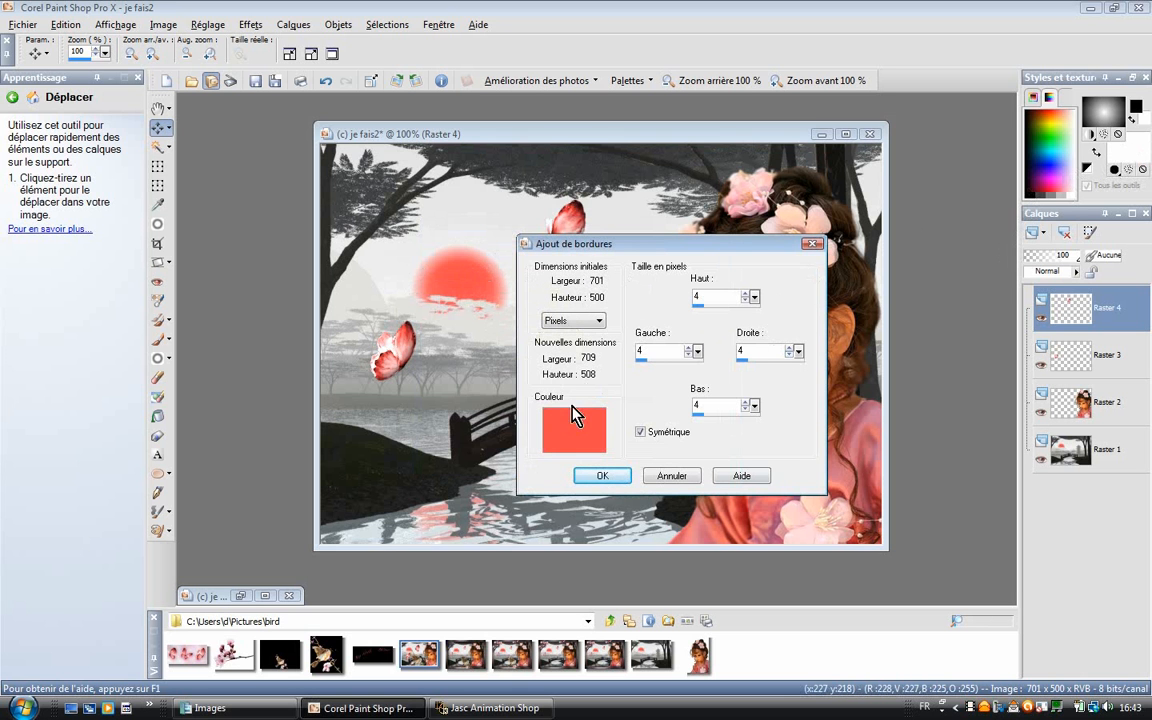
{"action": "left_click", "coordinate": [606, 475]}
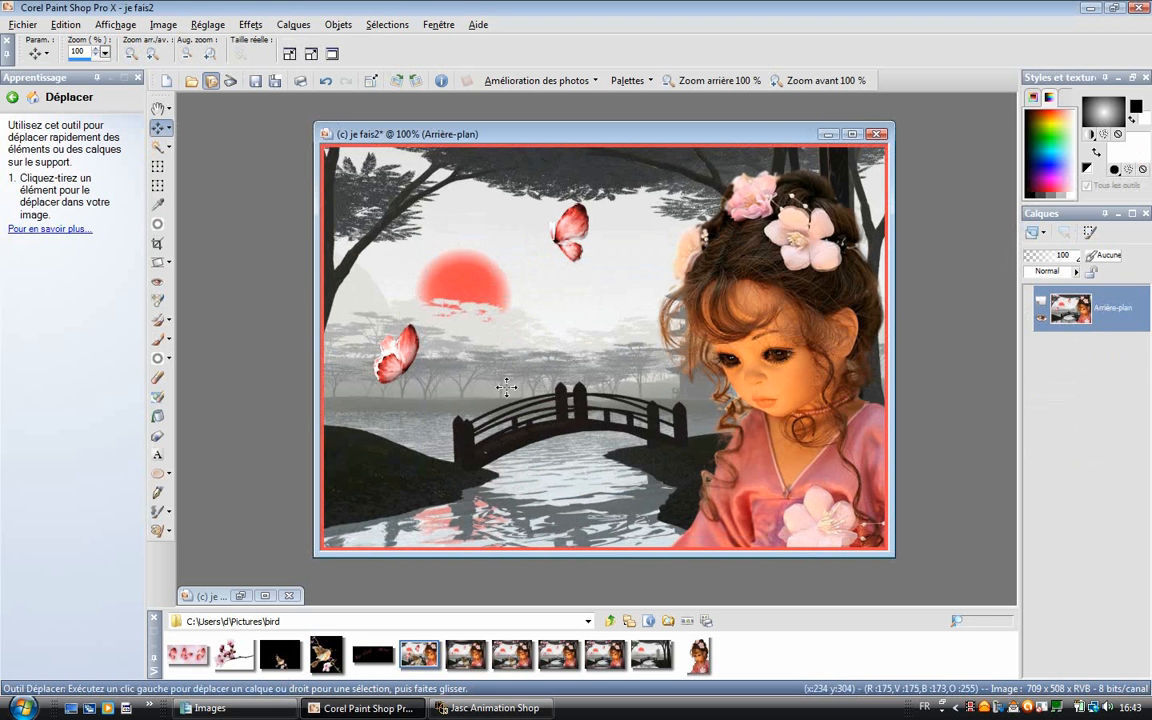
- Add a second symmetric border of 35 pixels in white (#ffffff) around the image
{"action": "left_click", "coordinate": [161, 25]}
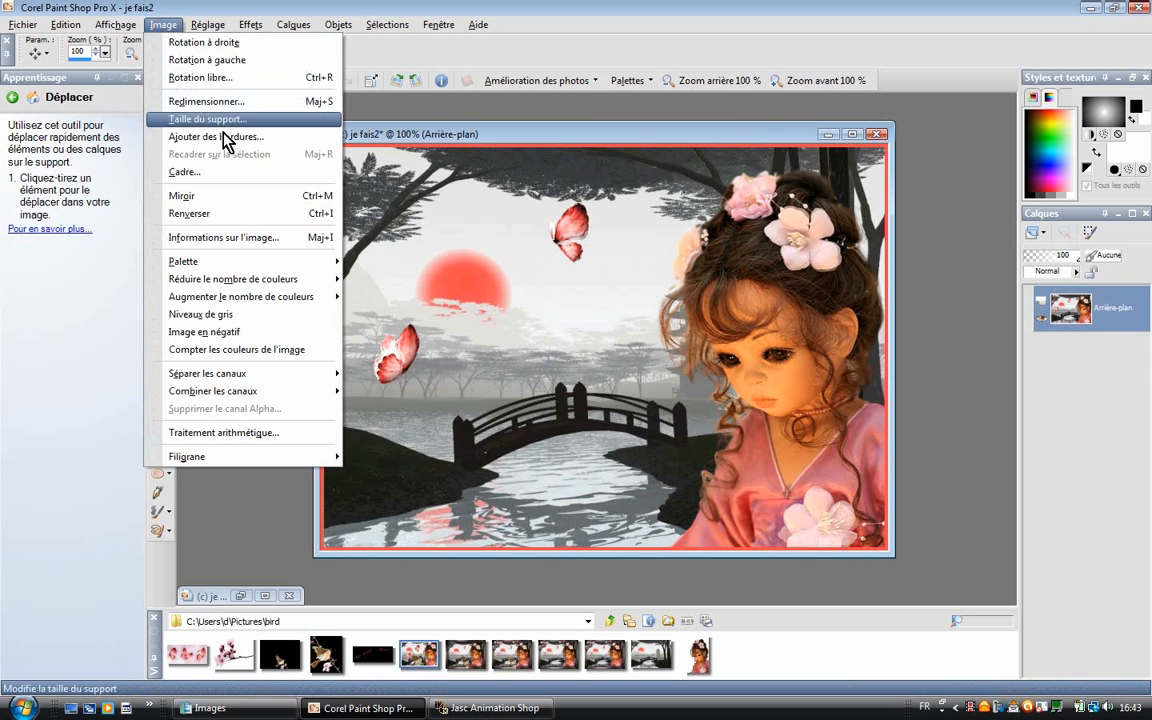
{"action": "left_click", "coordinate": [262, 137]}
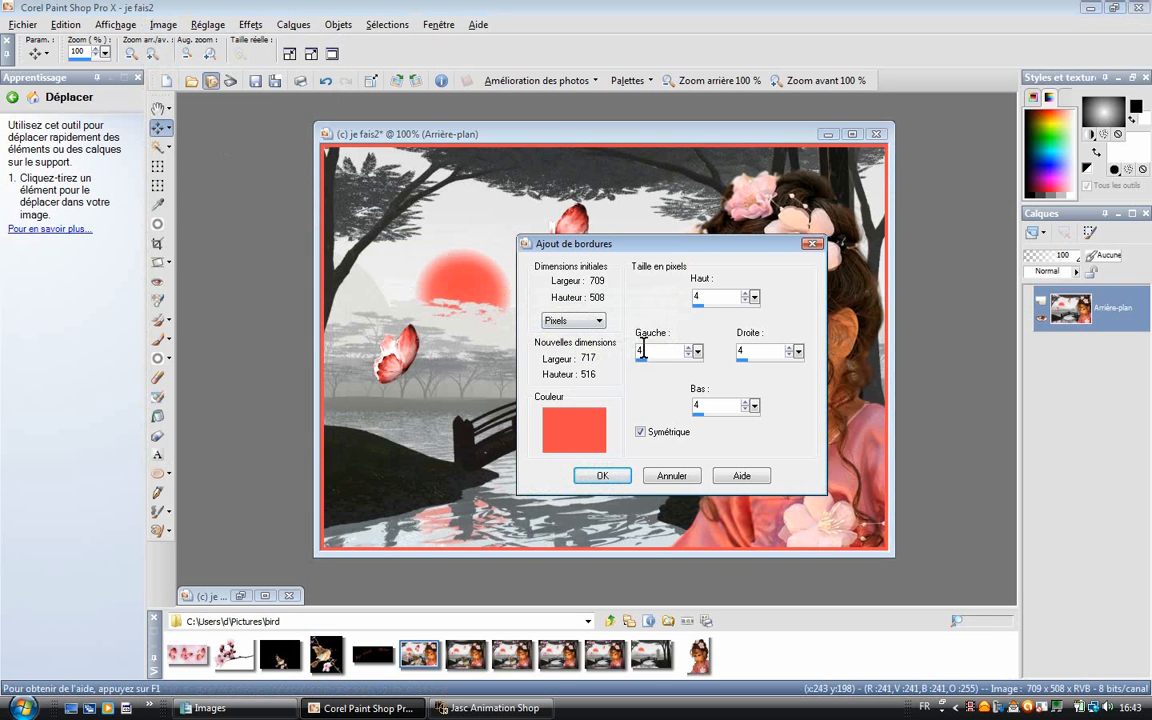
{"action": "type", "text": "5"}
{"action": "left_click", "coordinate": [590, 420]}
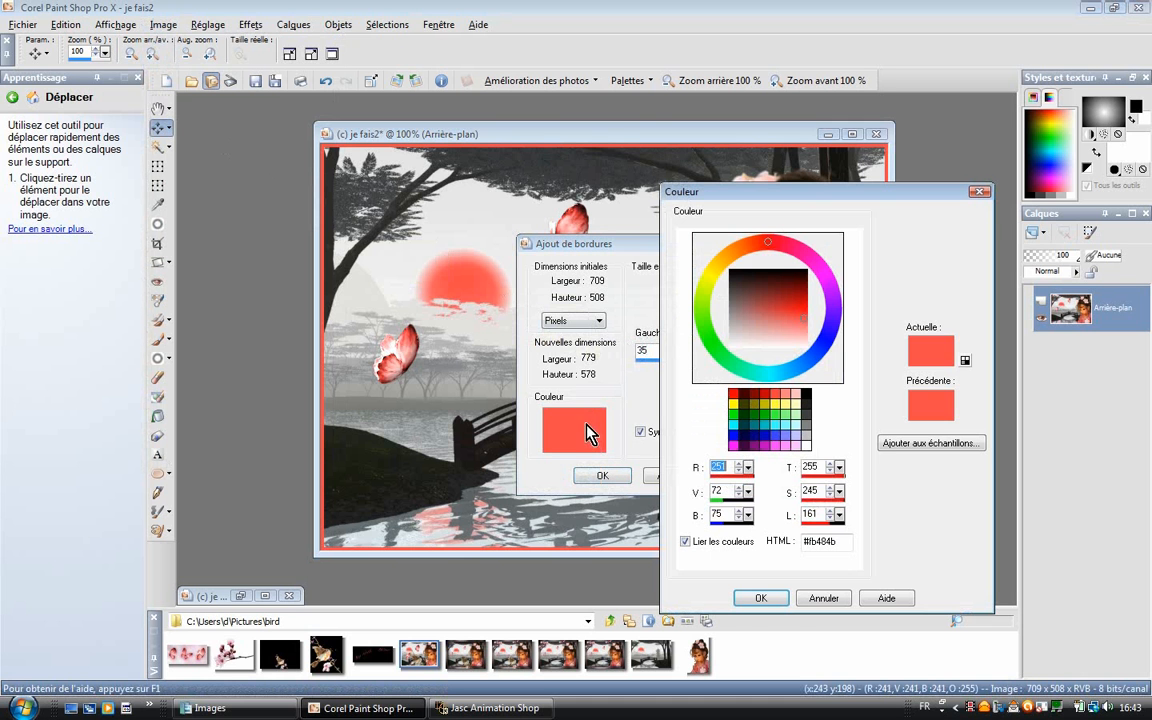
{"action": "left_click", "coordinate": [809, 441]}
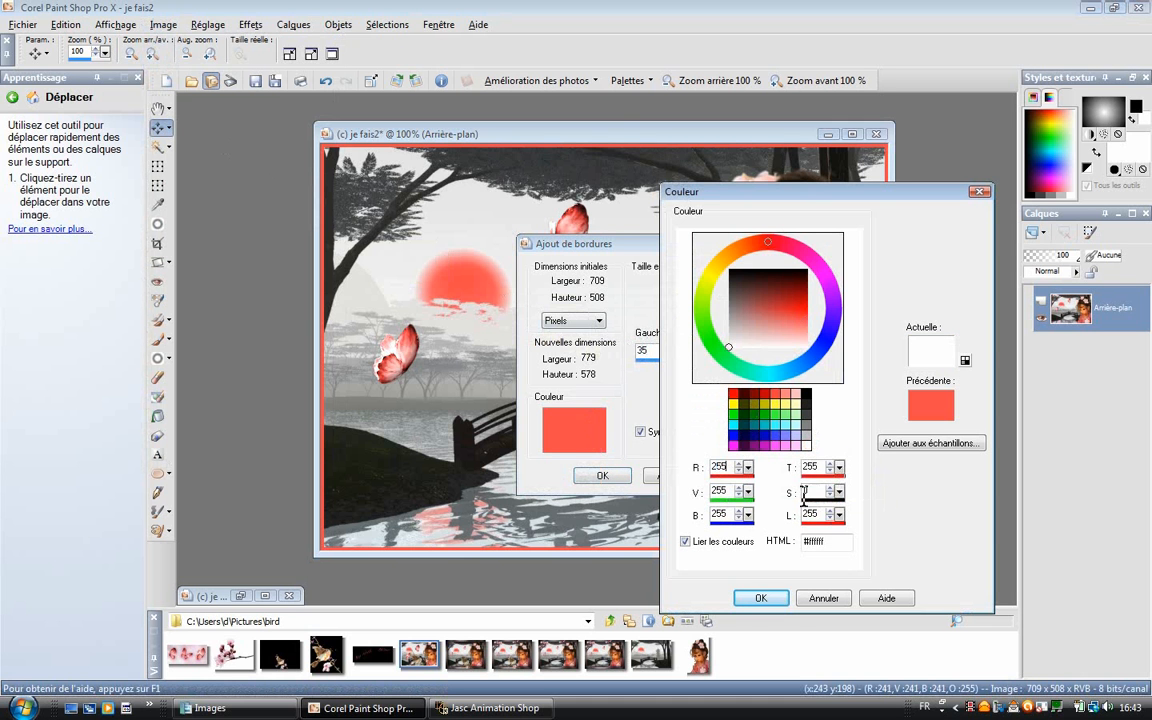
{"action": "left_click", "coordinate": [764, 598]}
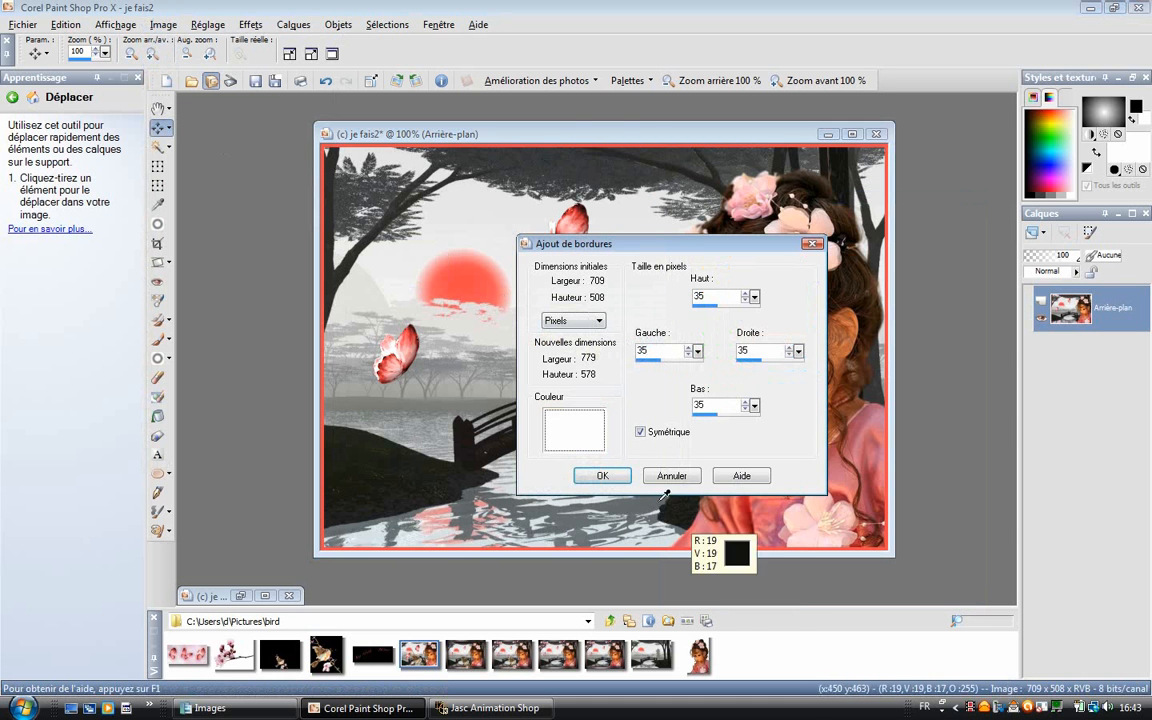
{"action": "left_click", "coordinate": [627, 478]}
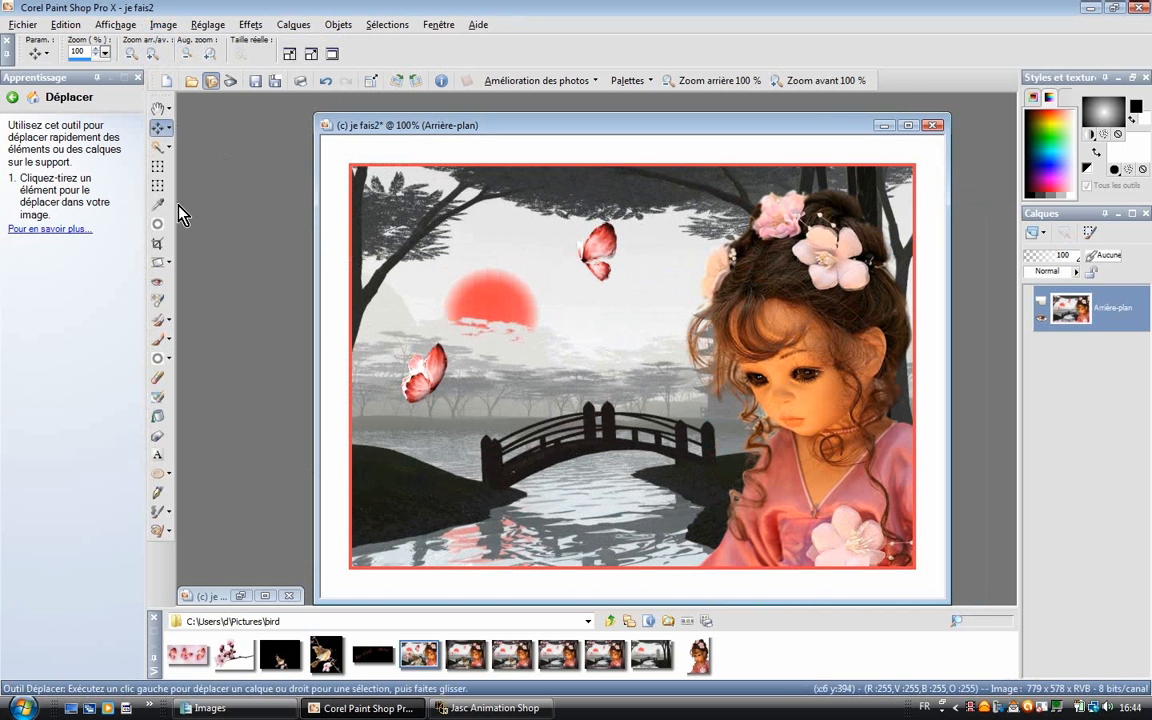
- Select the wide white border with the Magic Wand (Baguette magique)
{"action": "left_click", "coordinate": [168, 147]}
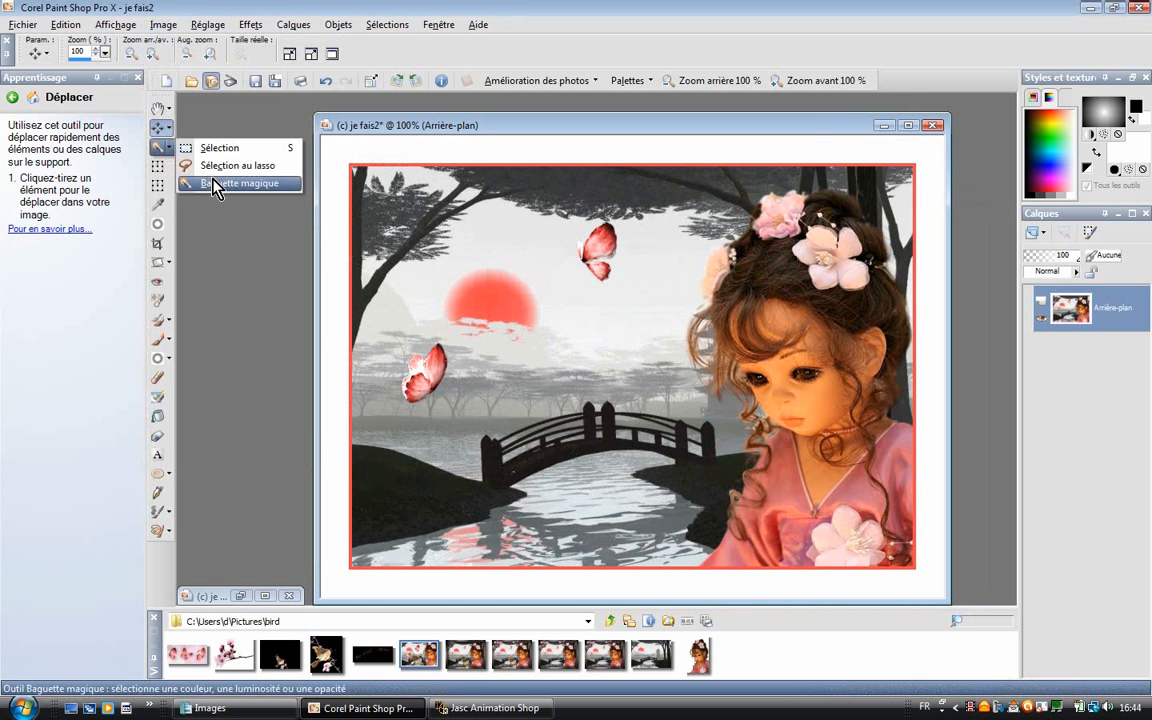
{"action": "left_click", "coordinate": [215, 185]}
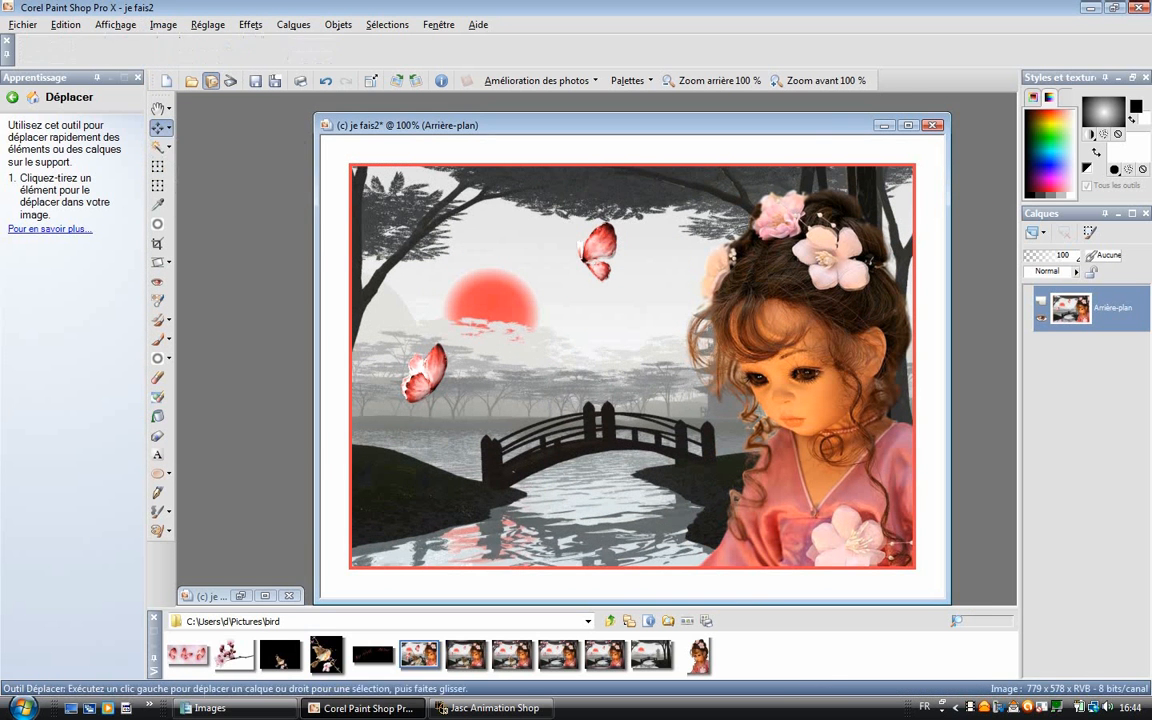
{"action": "left_click", "coordinate": [336, 218]}
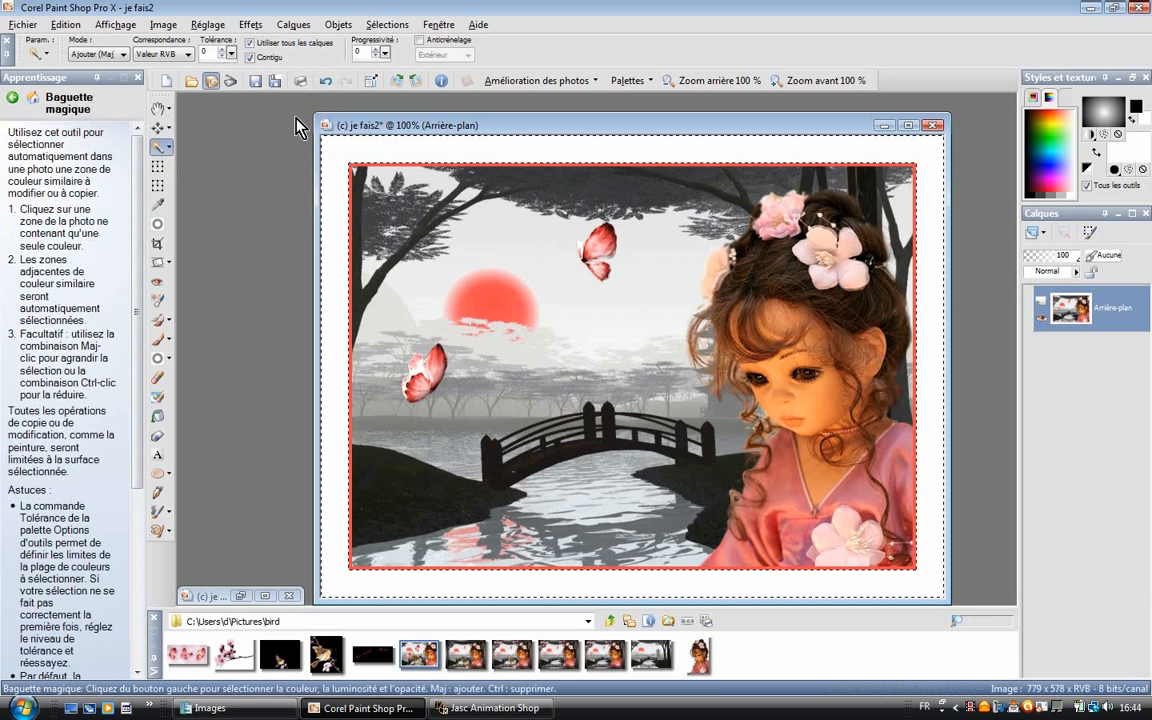
{"action": "key", "text": "ctrl+d"}
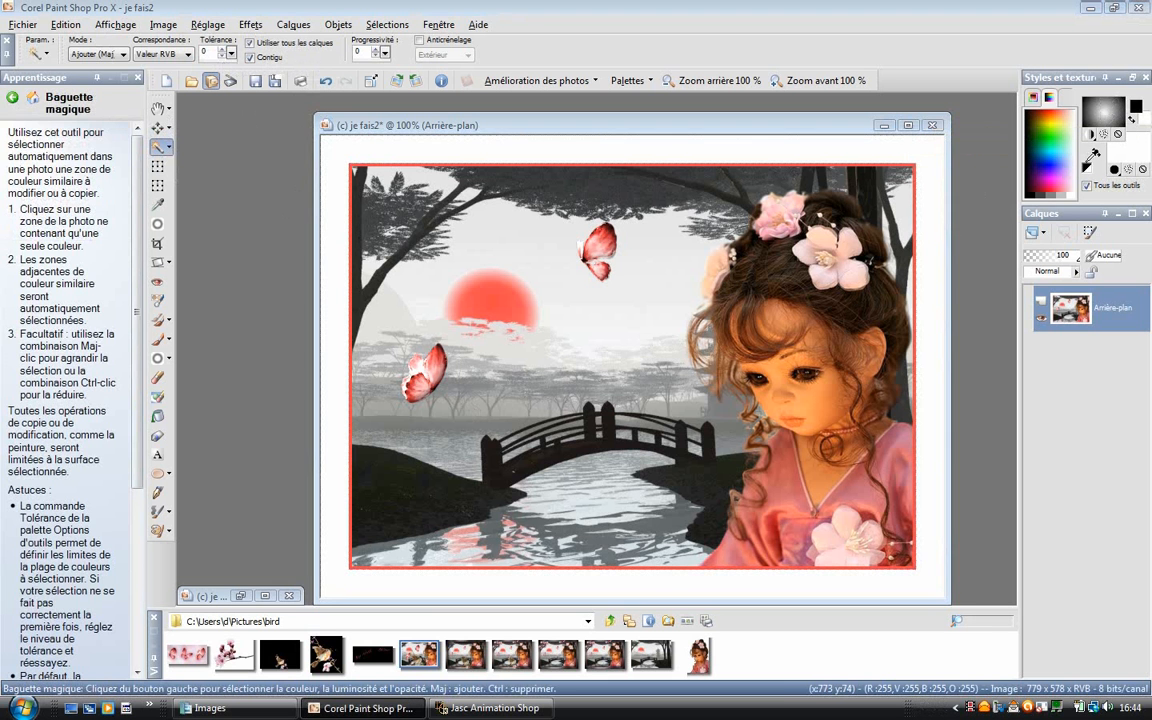
- Fill the selected white border with the inverted premierplan-Arriereplan gradient, using 0 repetitions and a centre of 50/50
{"action": "left_click", "coordinate": [1104, 108]}
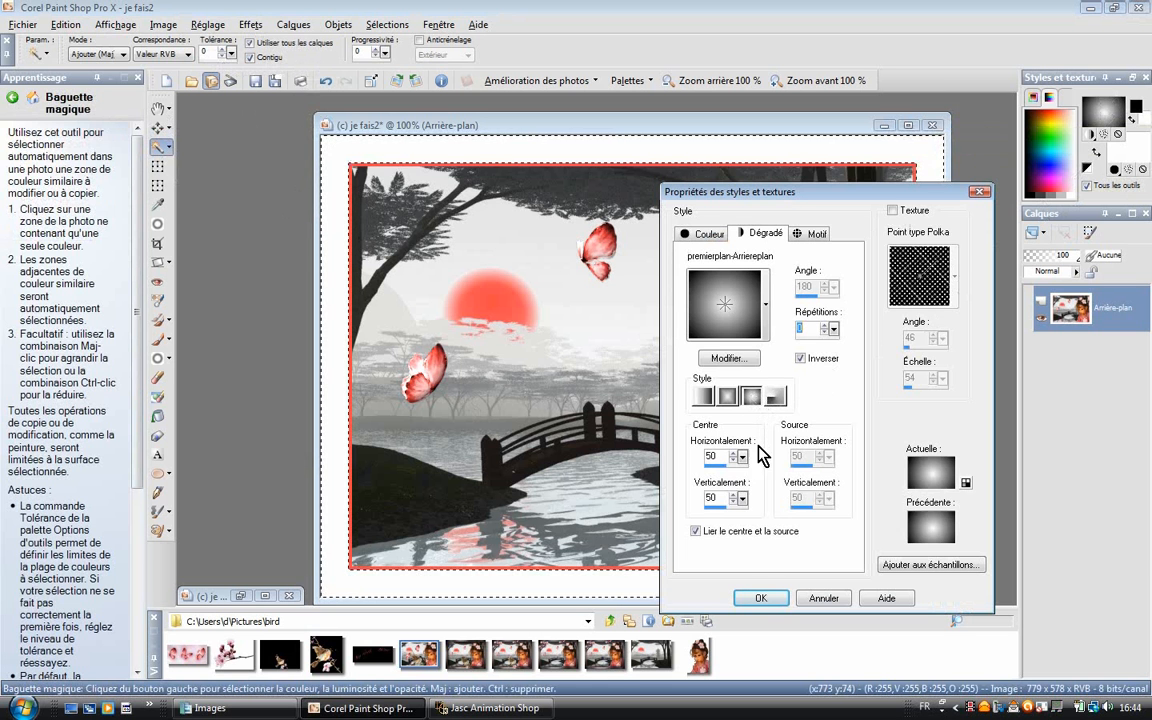
{"action": "left_click", "coordinate": [762, 598]}
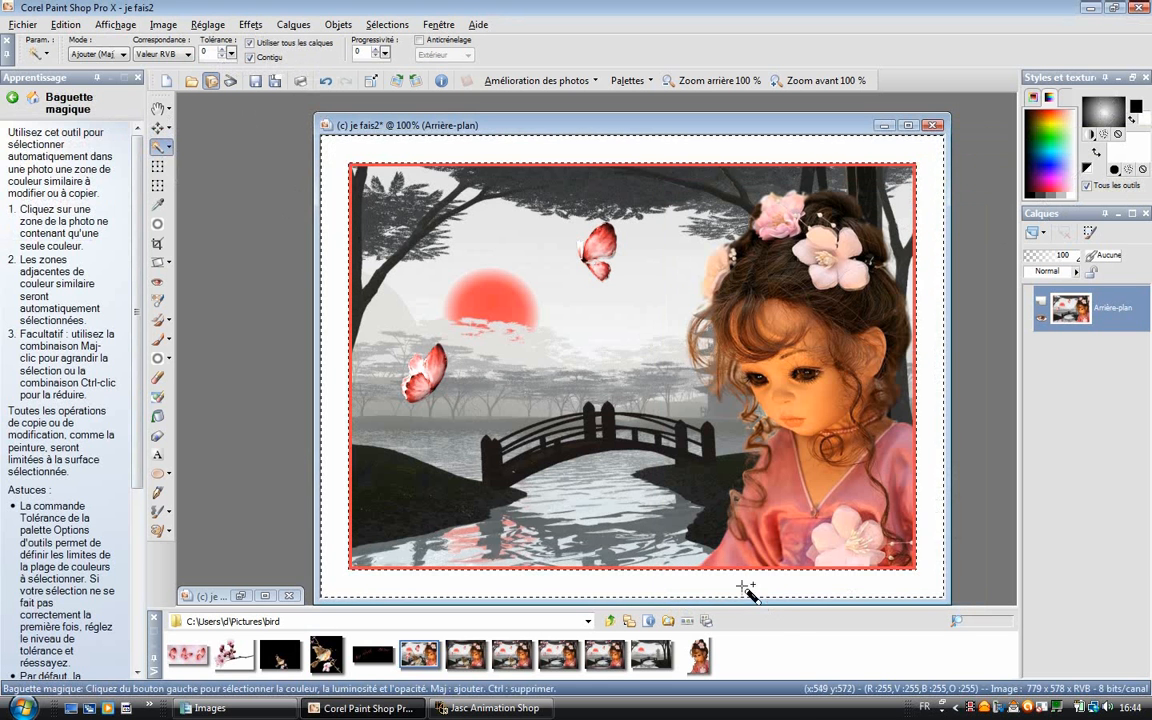
{"action": "left_click", "coordinate": [157, 416]}
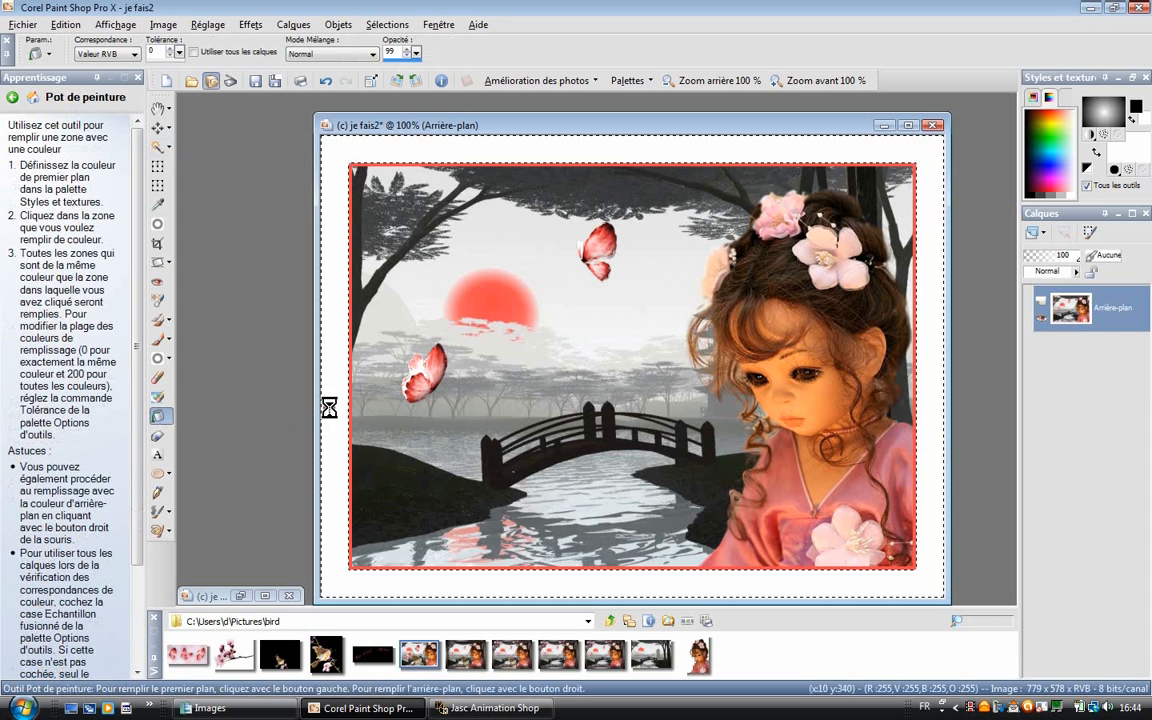
{"action": "left_click", "coordinate": [326, 401]}
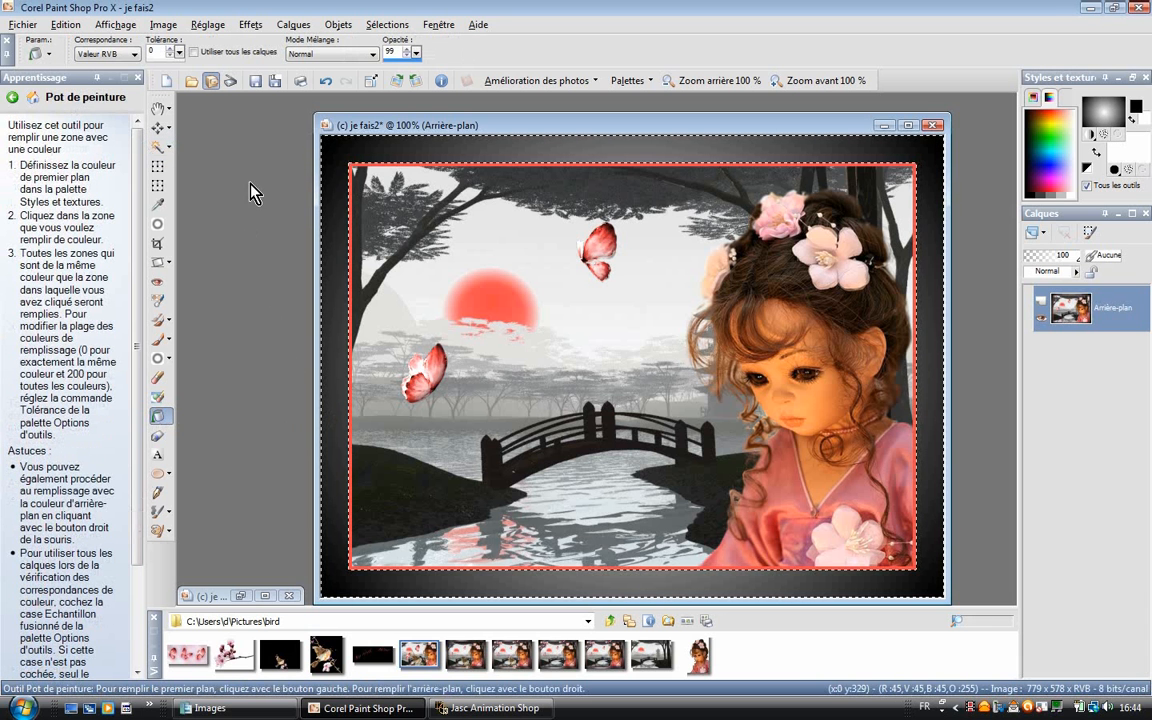
- Apply the floral40 Texture effect to the selected border with size 100 percent and depth 6
{"action": "left_click", "coordinate": [250, 24]}
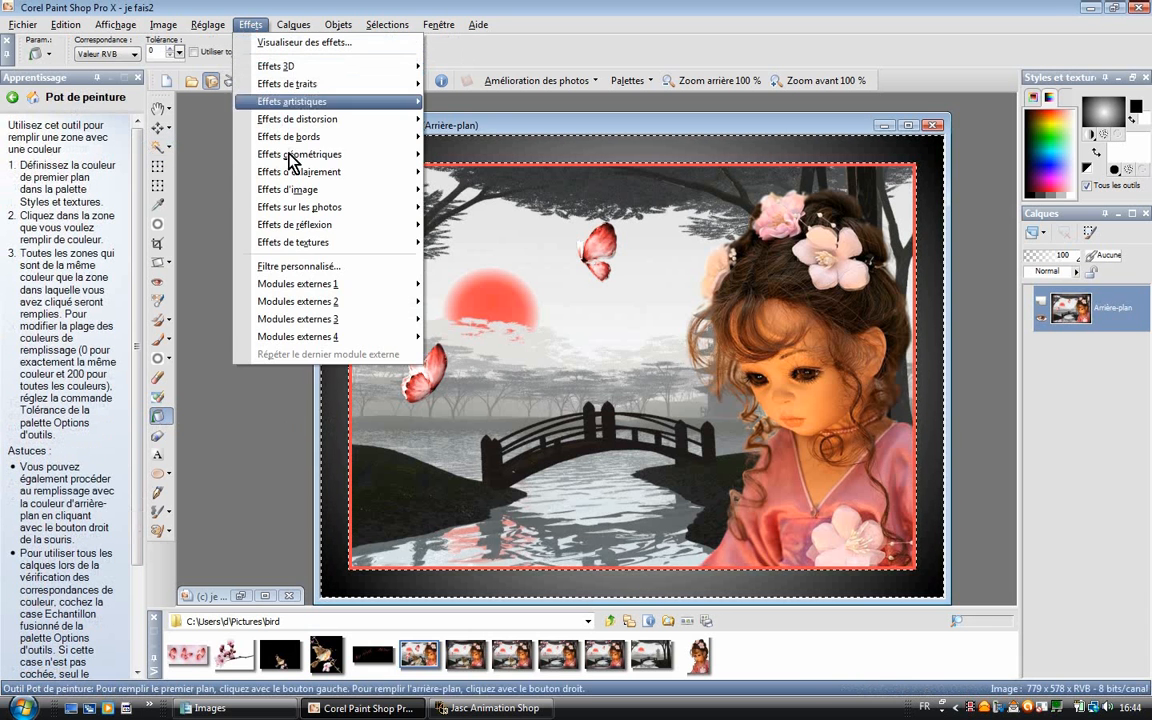
{"action": "mouse_move", "coordinate": [316, 242]}
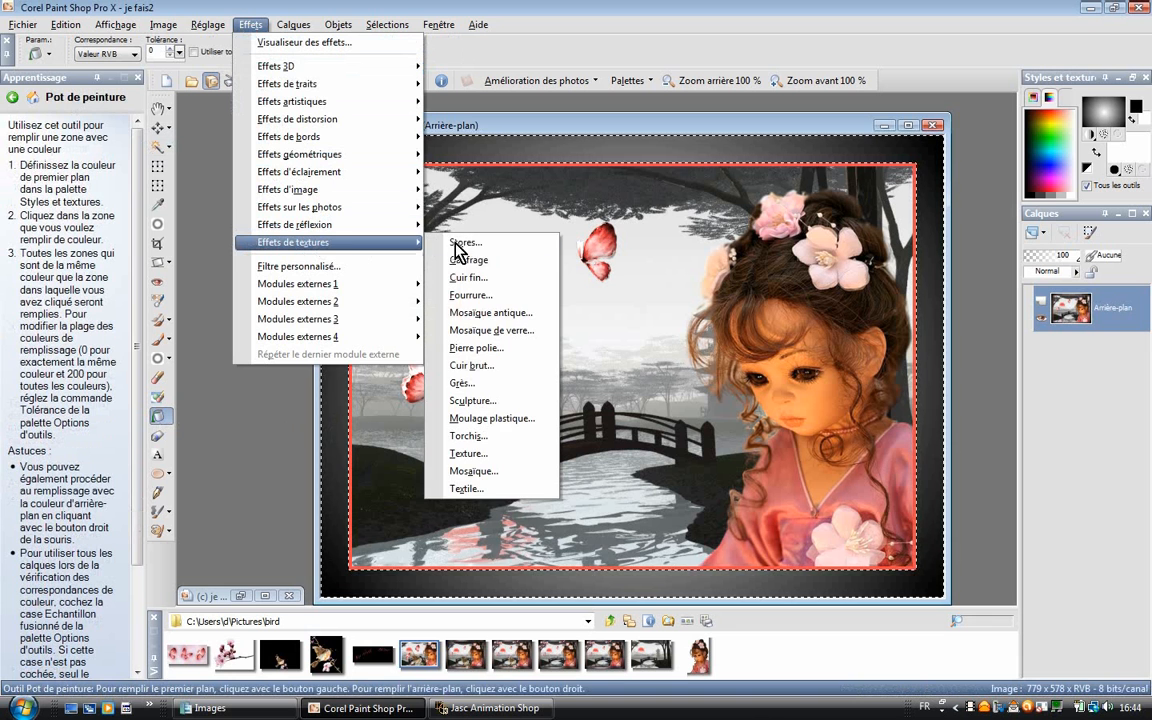
{"action": "left_click", "coordinate": [500, 455]}
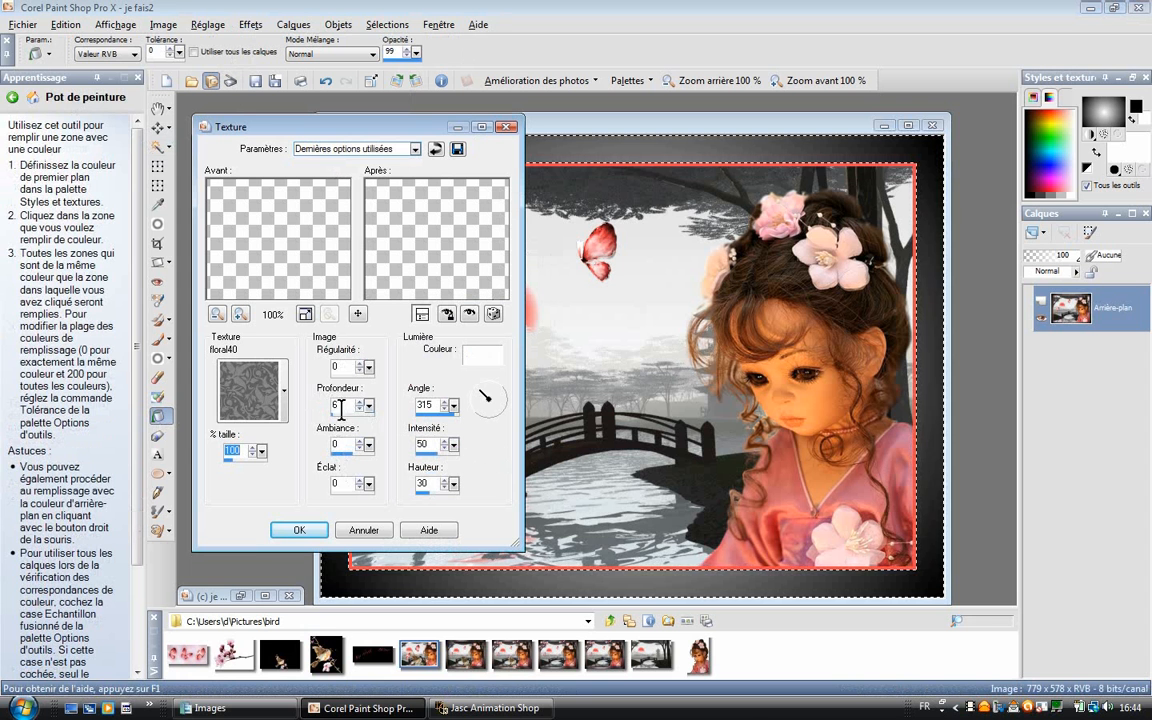
{"action": "left_click", "coordinate": [299, 530]}
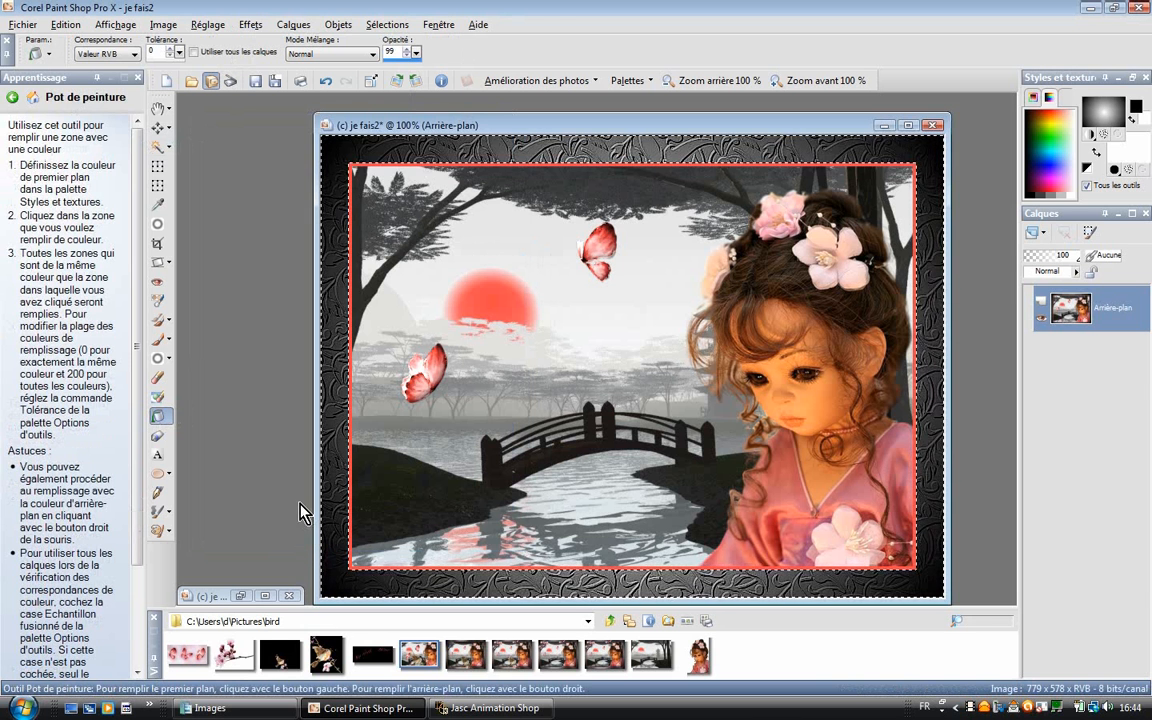
- Apply an inner bevel (Biseautage intérieur) to the selected textured border with width 9, regularity 36 and depth 3
{"action": "left_click", "coordinate": [251, 25]}
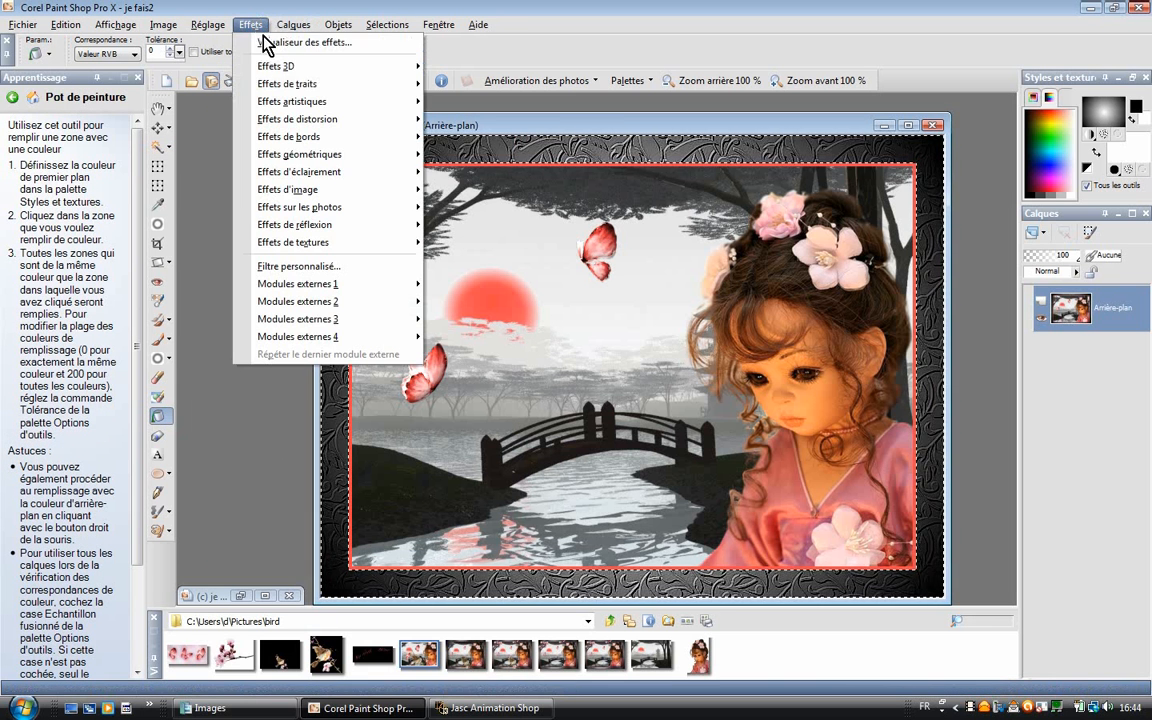
{"action": "mouse_move", "coordinate": [265, 66]}
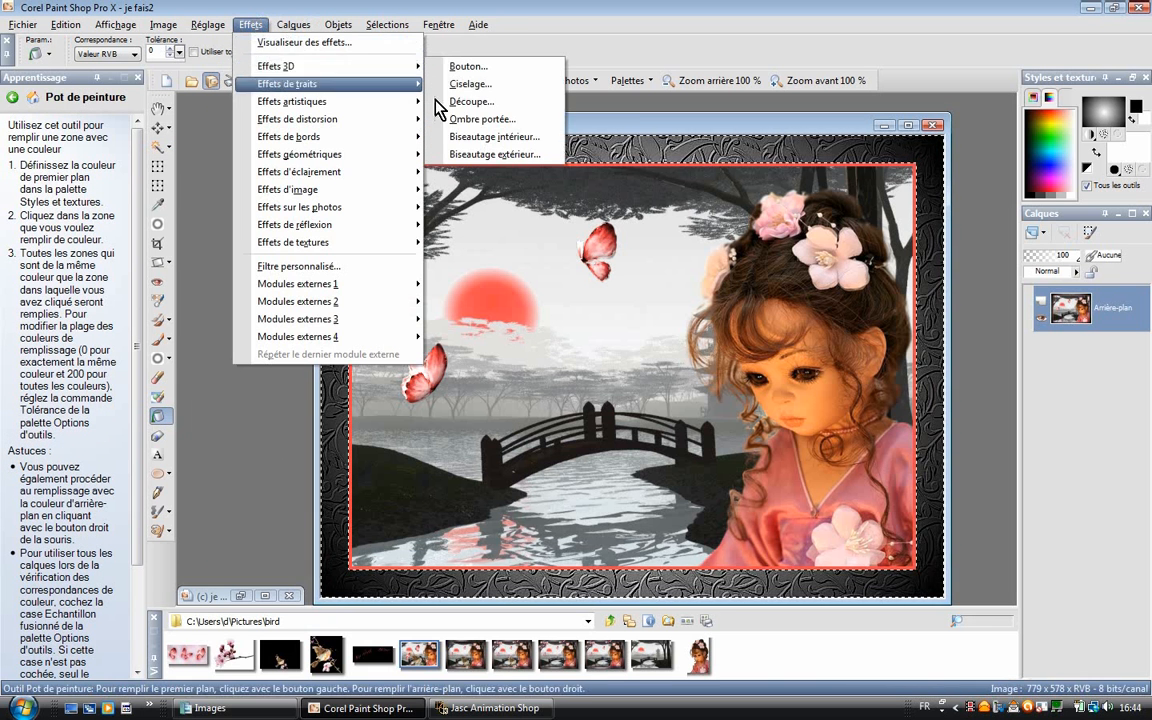
{"action": "left_click", "coordinate": [480, 137]}
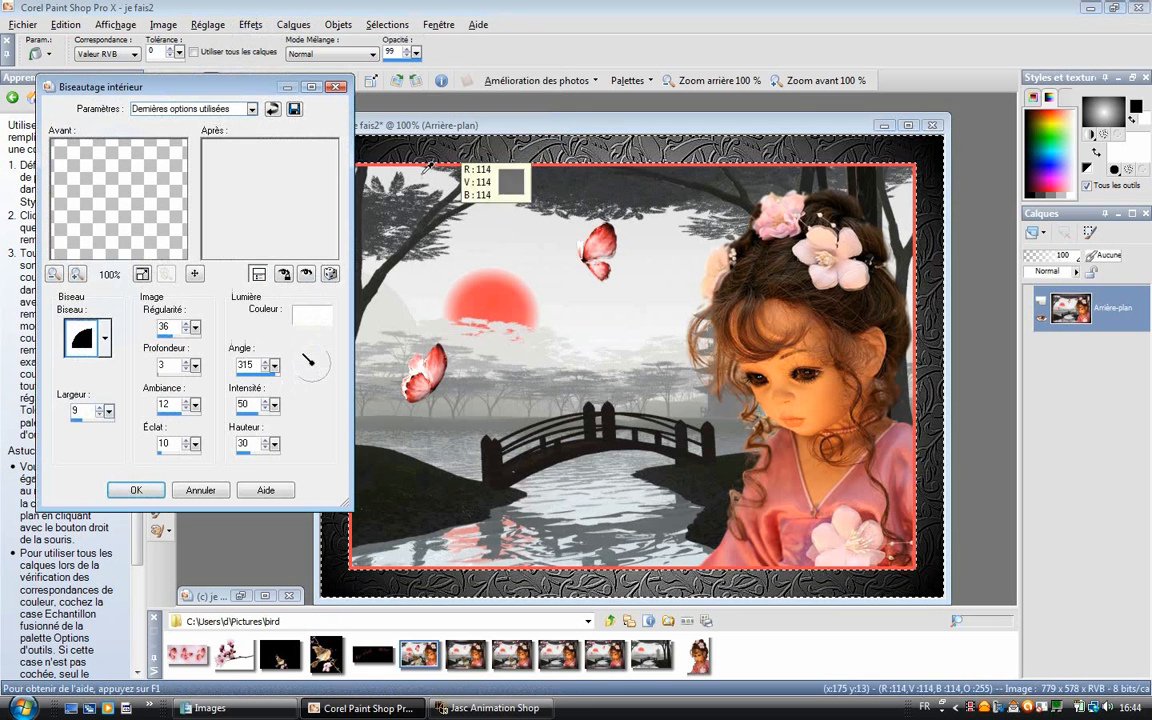
{"action": "left_click", "coordinate": [156, 487]}
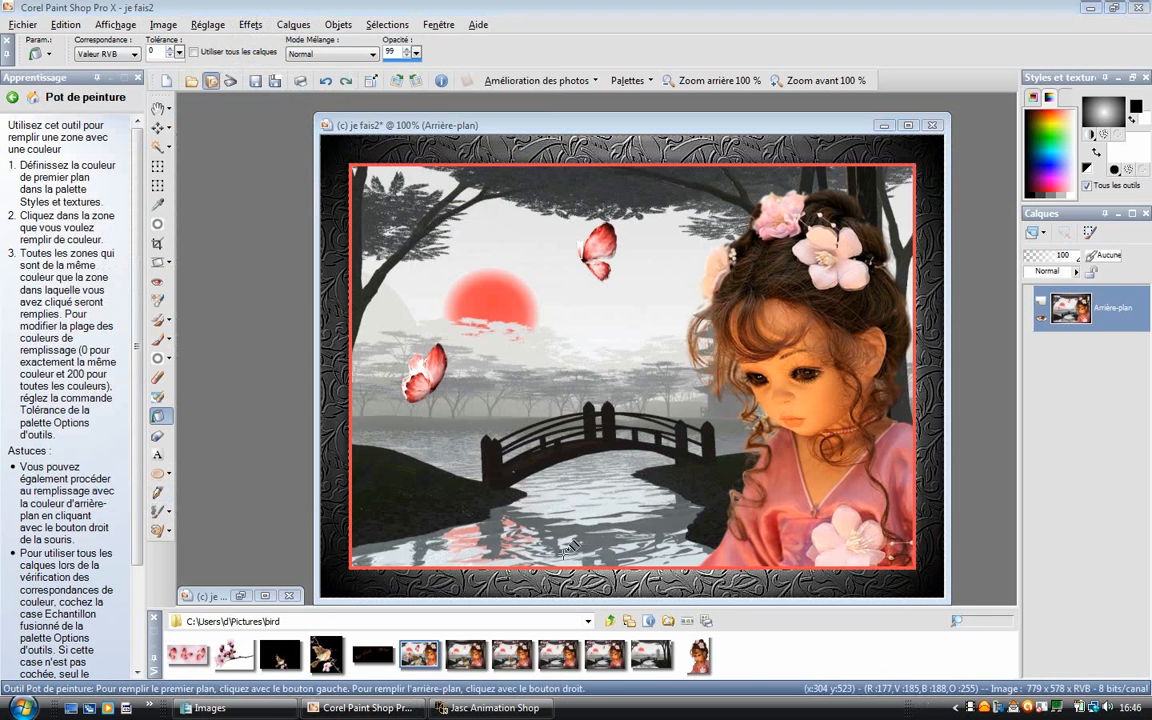
- Invert the border selection so the framed scene is selected, and contract the selection by 4 pixels
{"action": "left_click", "coordinate": [494, 128]}
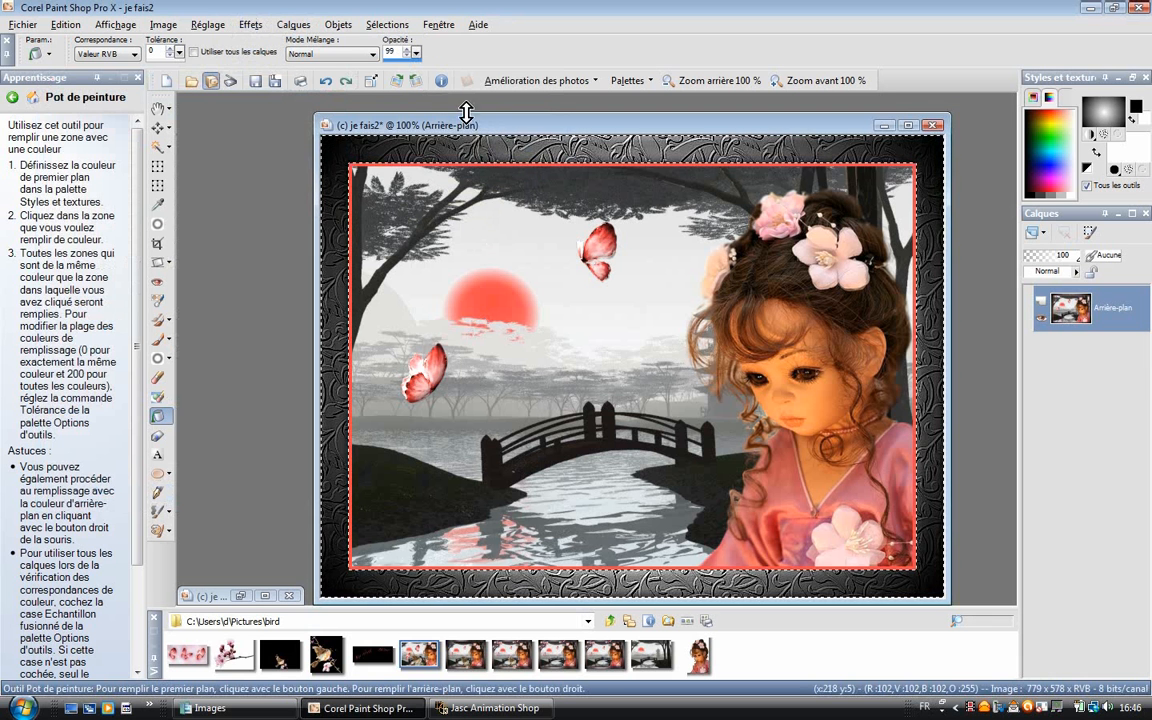
{"action": "left_click", "coordinate": [390, 25]}
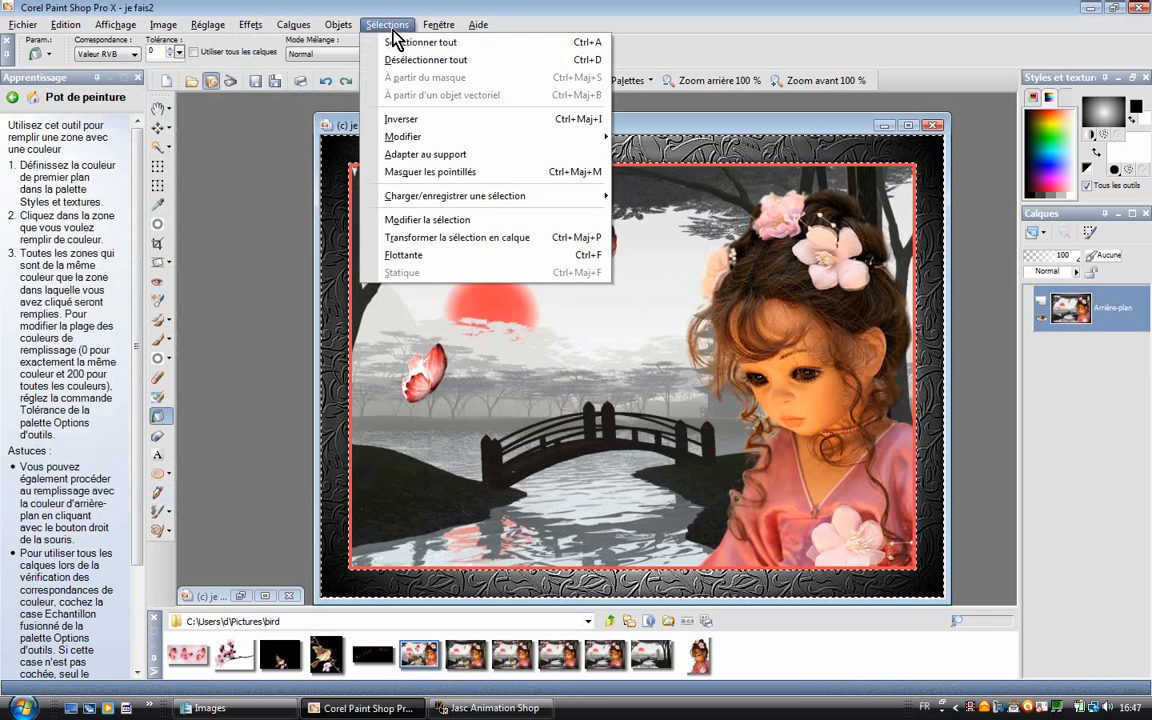
{"action": "left_click", "coordinate": [383, 115]}
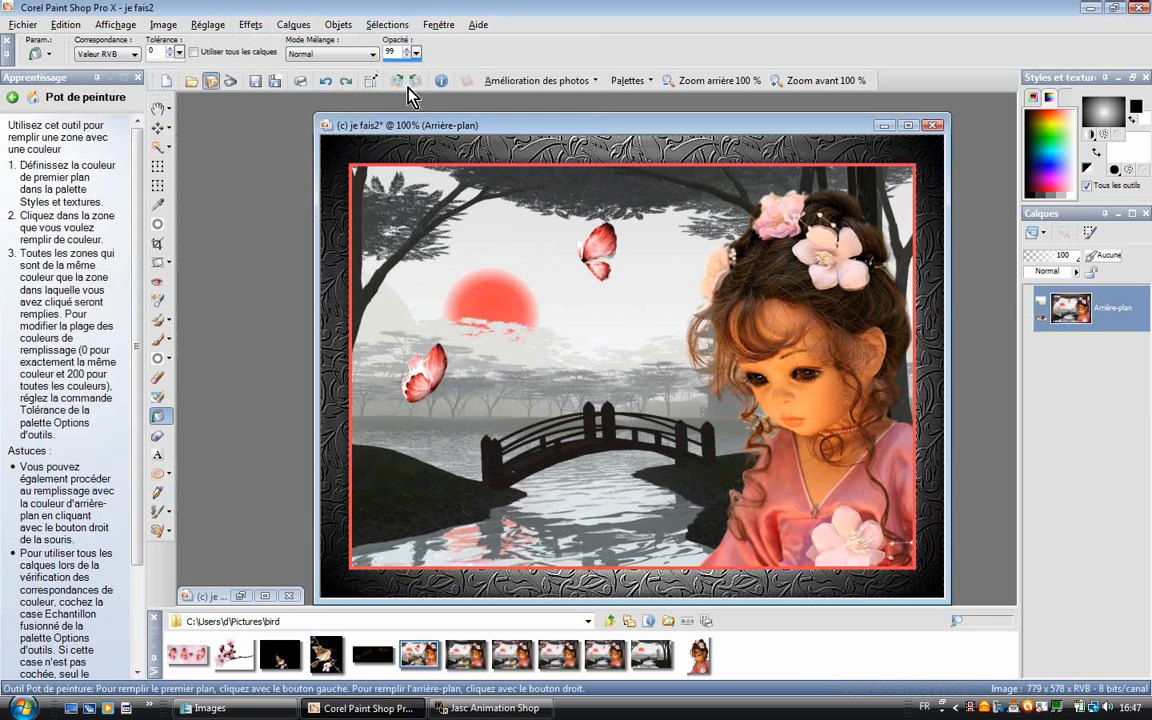
{"action": "left_click", "coordinate": [390, 25]}
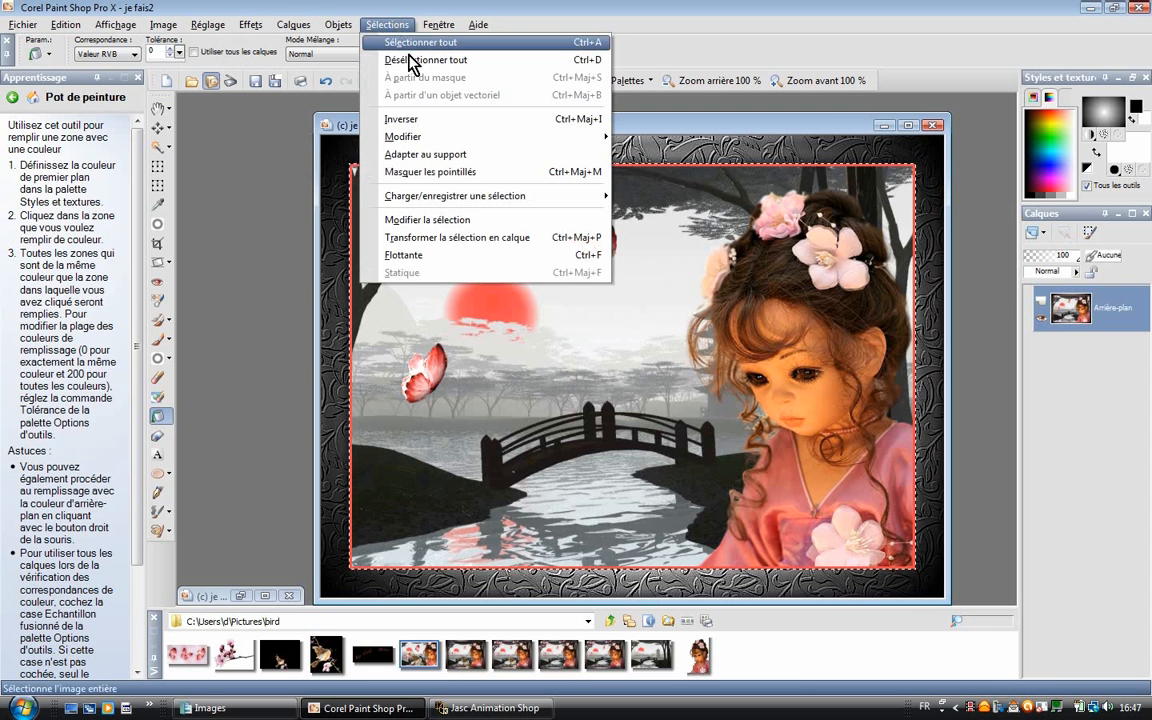
{"action": "mouse_move", "coordinate": [604, 145]}
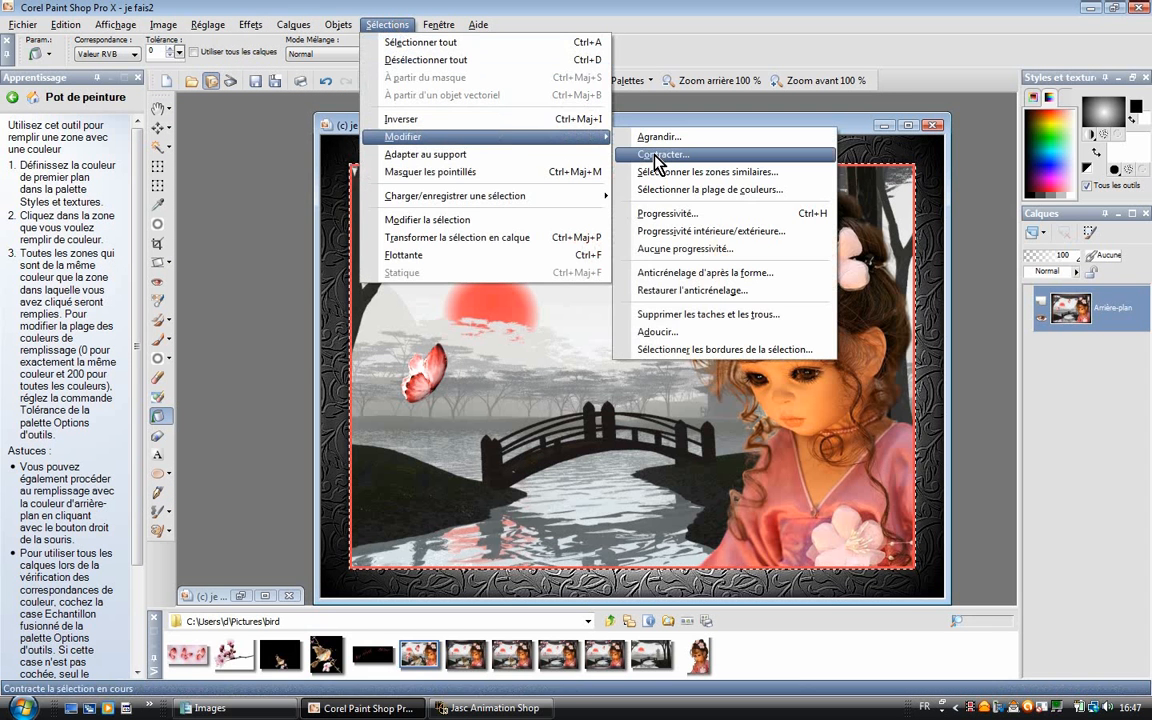
{"action": "left_click", "coordinate": [660, 154]}
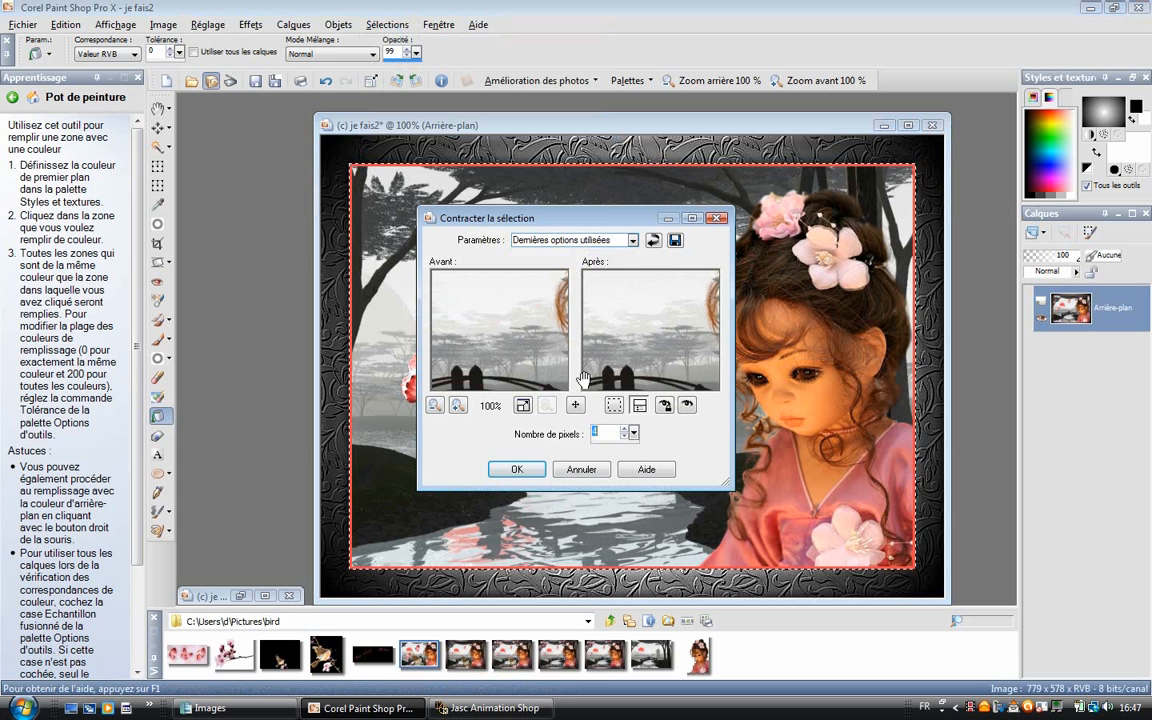
{"action": "left_click", "coordinate": [533, 469]}
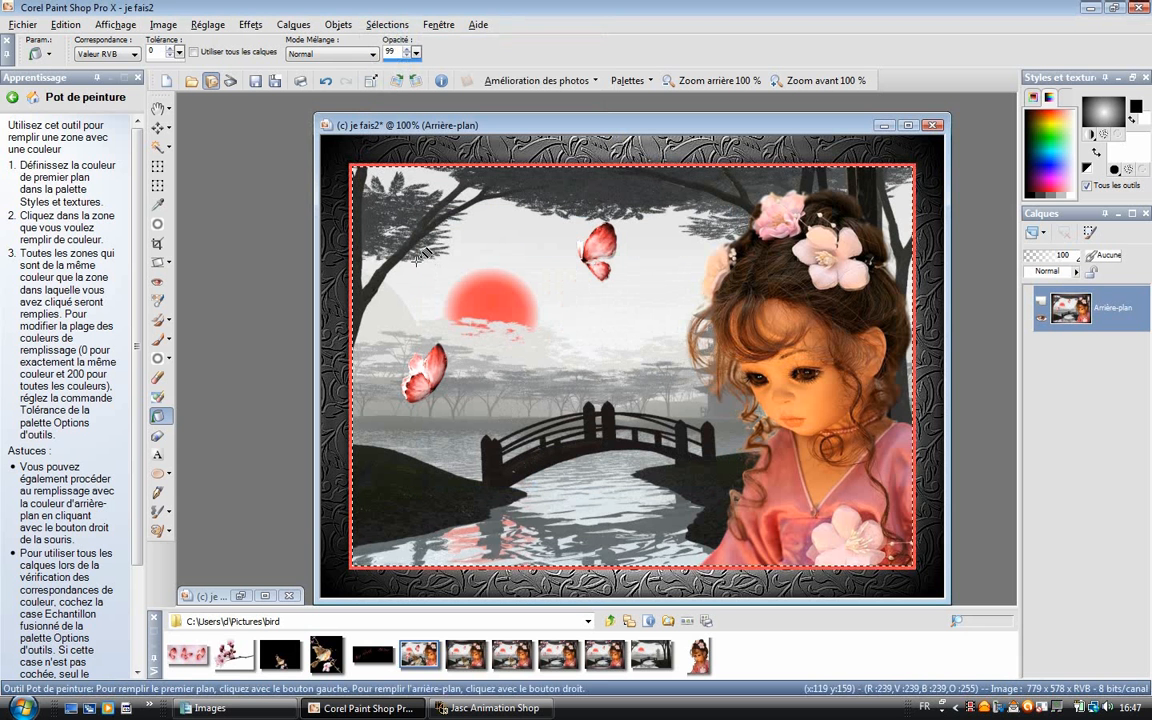
- Apply a black Découpe effect to the selected scene with vertical and horizontal offsets of -25, opacity 100 and blur 100
{"action": "left_click", "coordinate": [250, 25]}
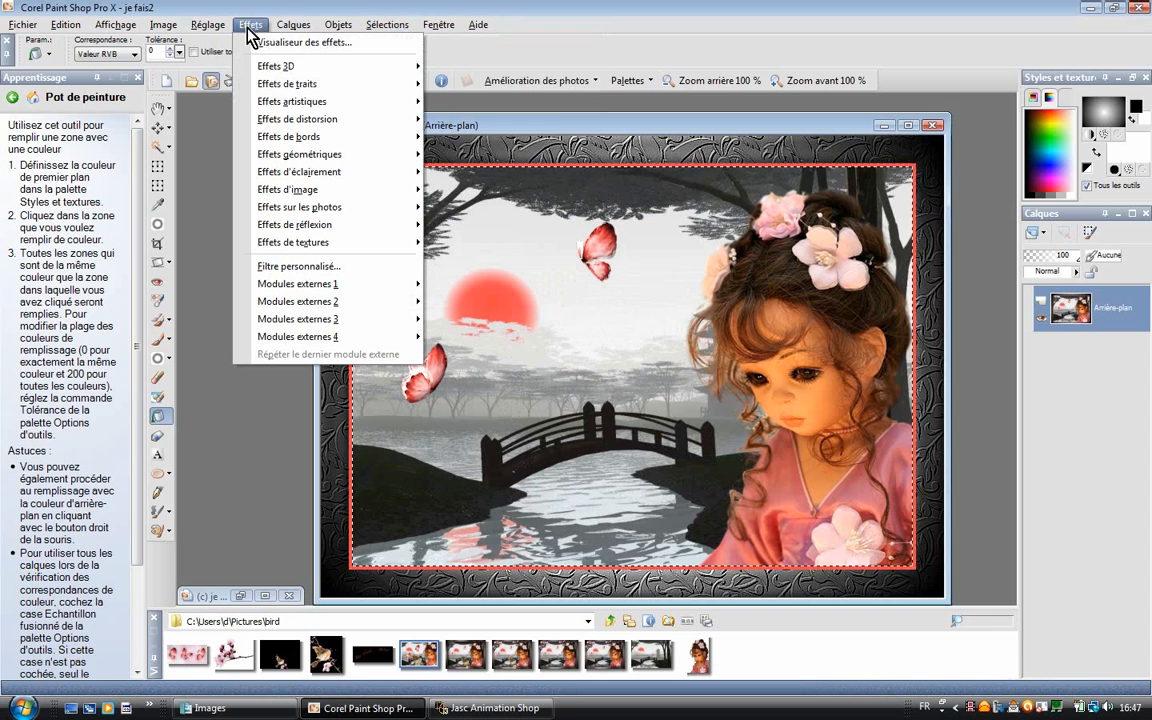
{"action": "mouse_move", "coordinate": [270, 66]}
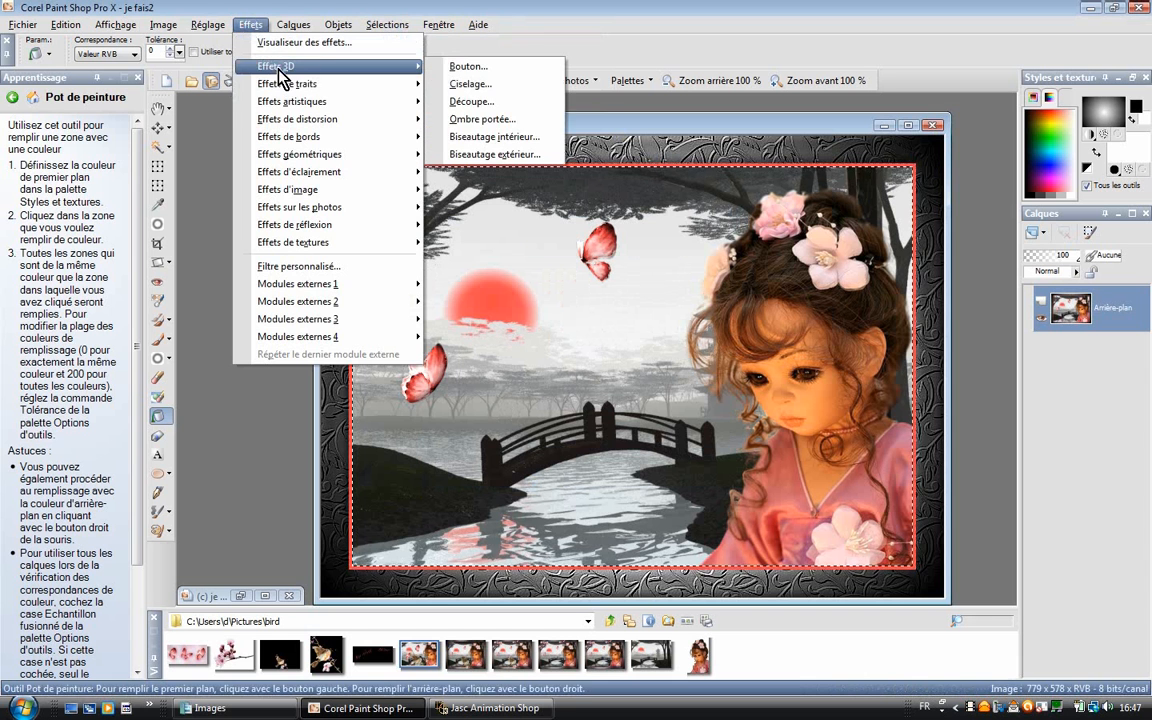
{"action": "left_click", "coordinate": [466, 102]}
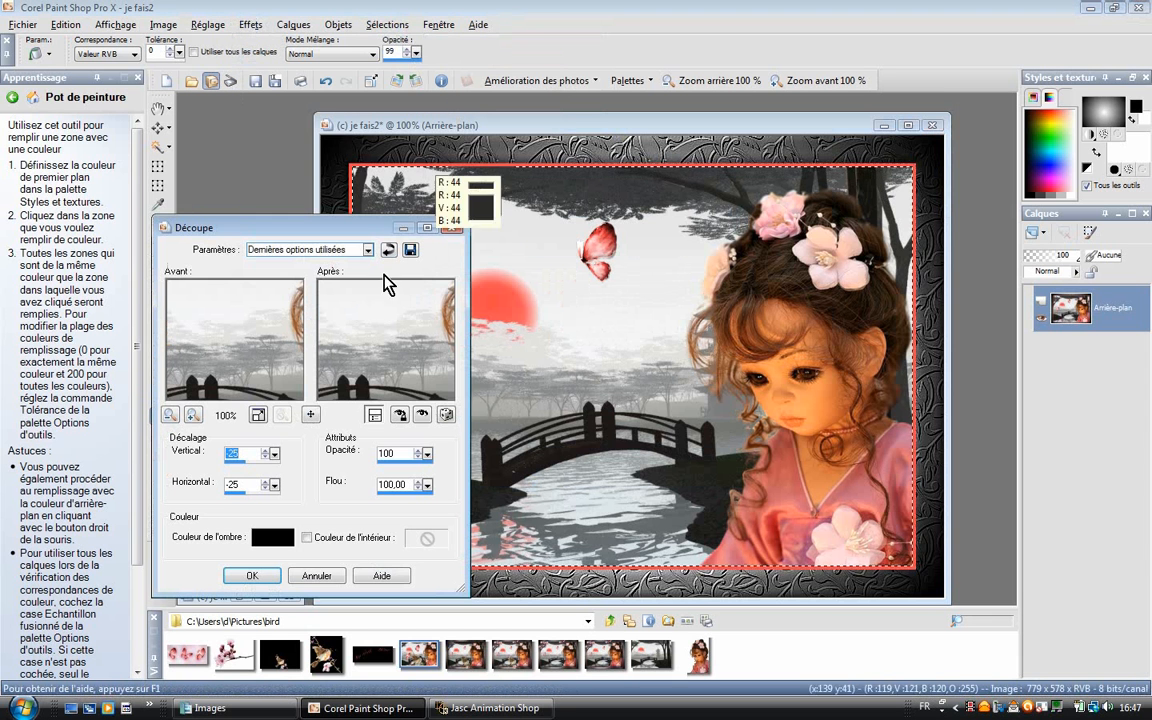
{"action": "left_click", "coordinate": [253, 576]}
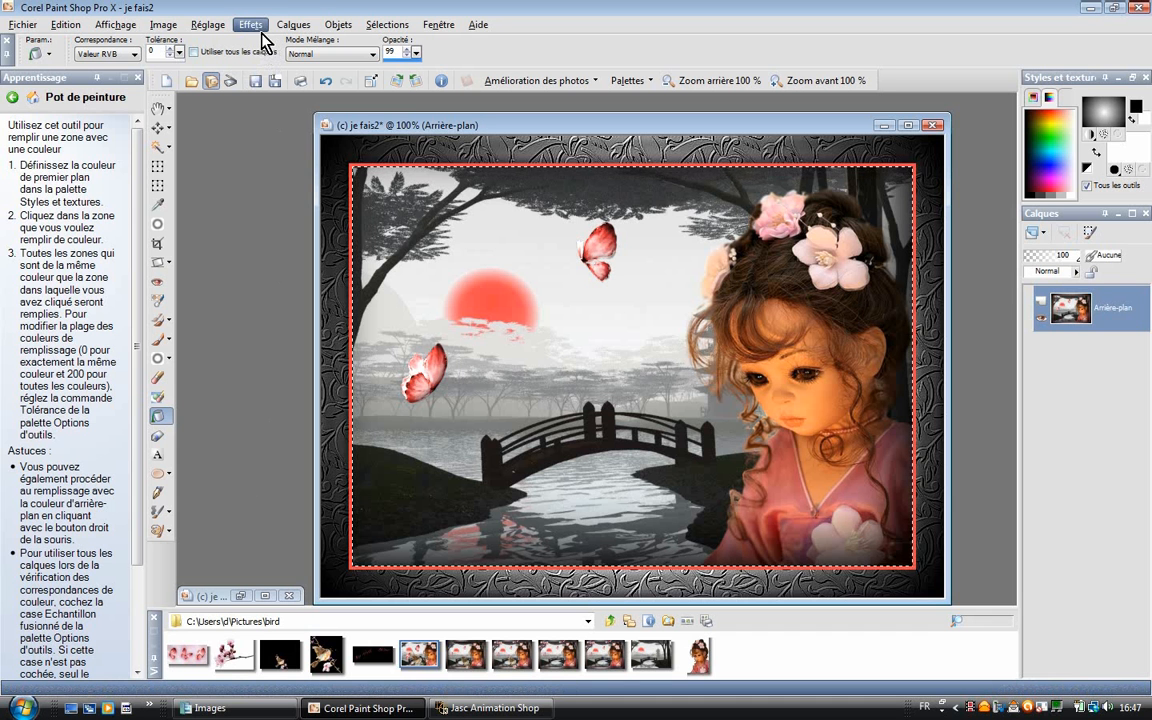
- Add a new raster layer with default settings, Normal blend mode and opacity 100 above the background
{"action": "left_click", "coordinate": [293, 24]}
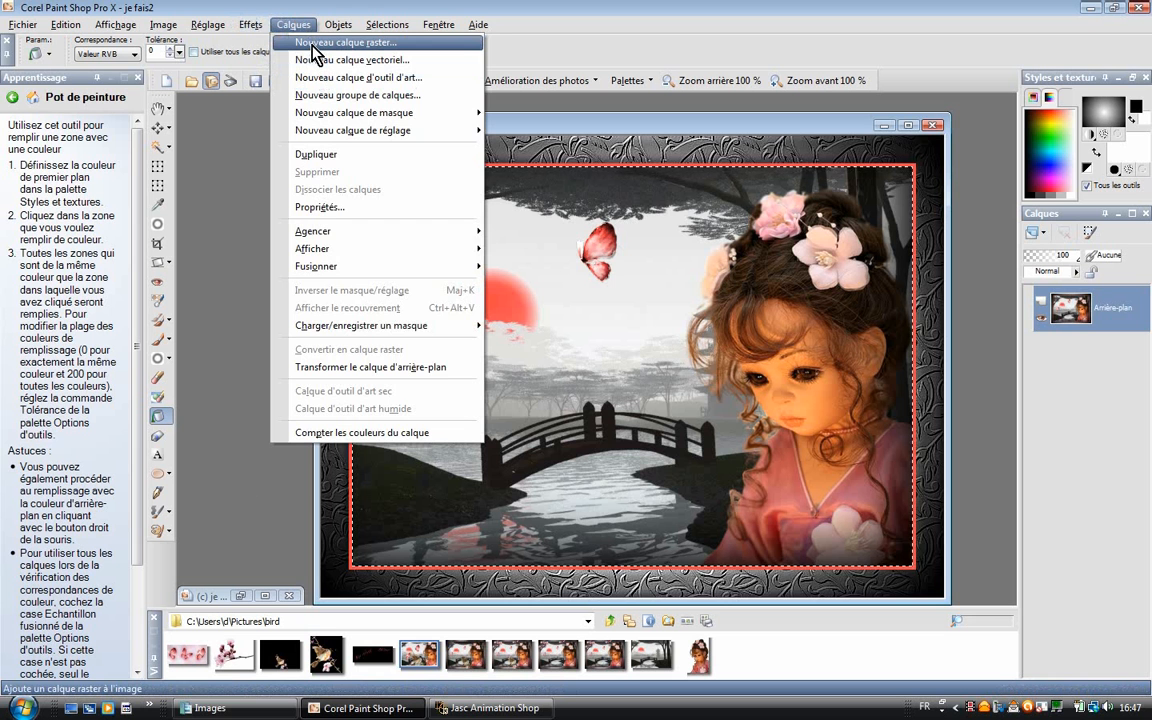
{"action": "left_click", "coordinate": [312, 44]}
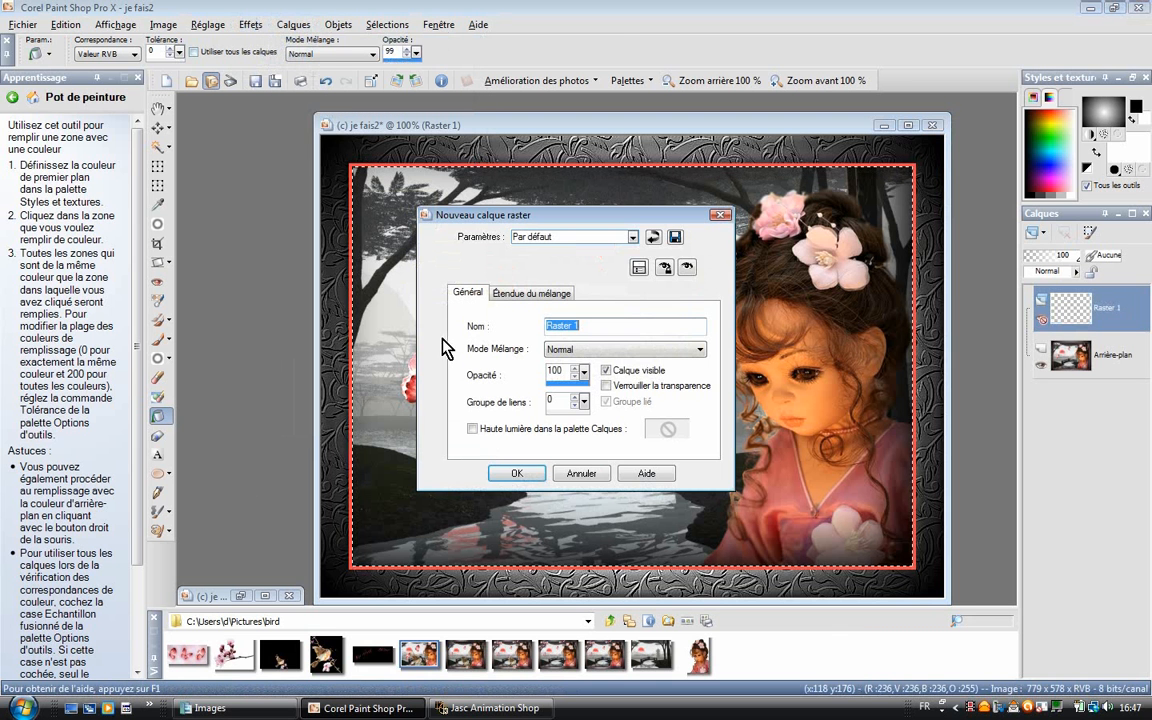
{"action": "left_click", "coordinate": [512, 473]}
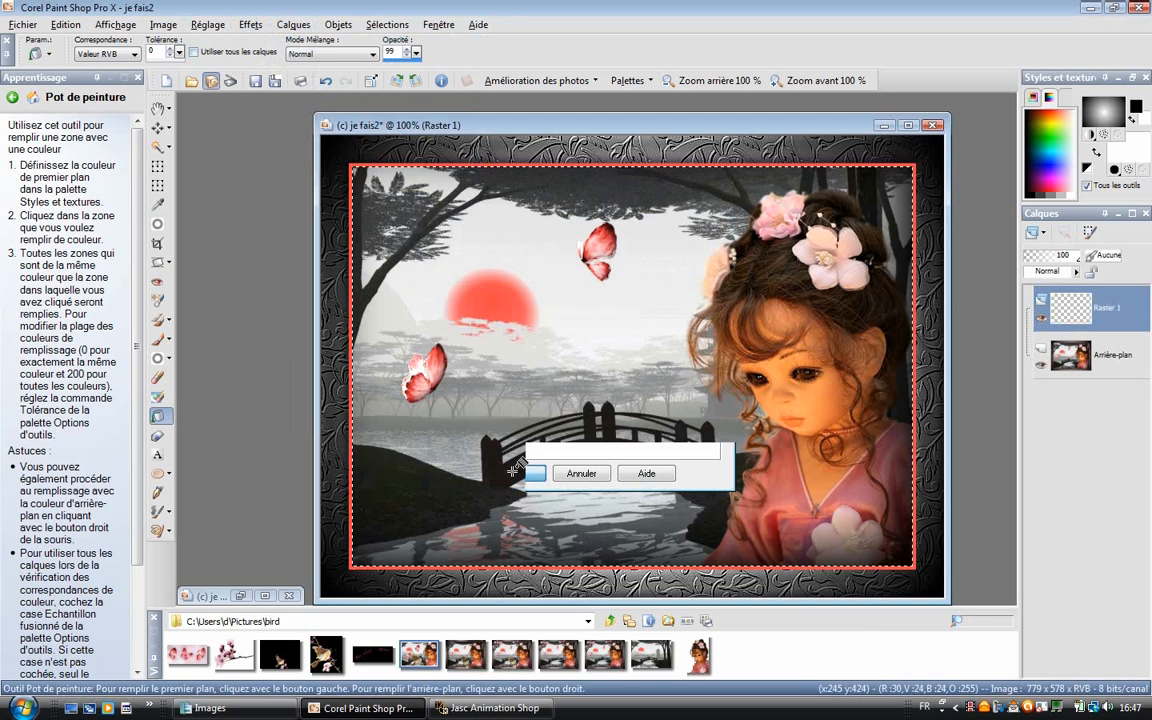
- Apply a black Découpe effect to the new layer with vertical and horizontal offsets of 25, opacity 100 and blur 100, and deselect everything
{"action": "left_click", "coordinate": [250, 24]}
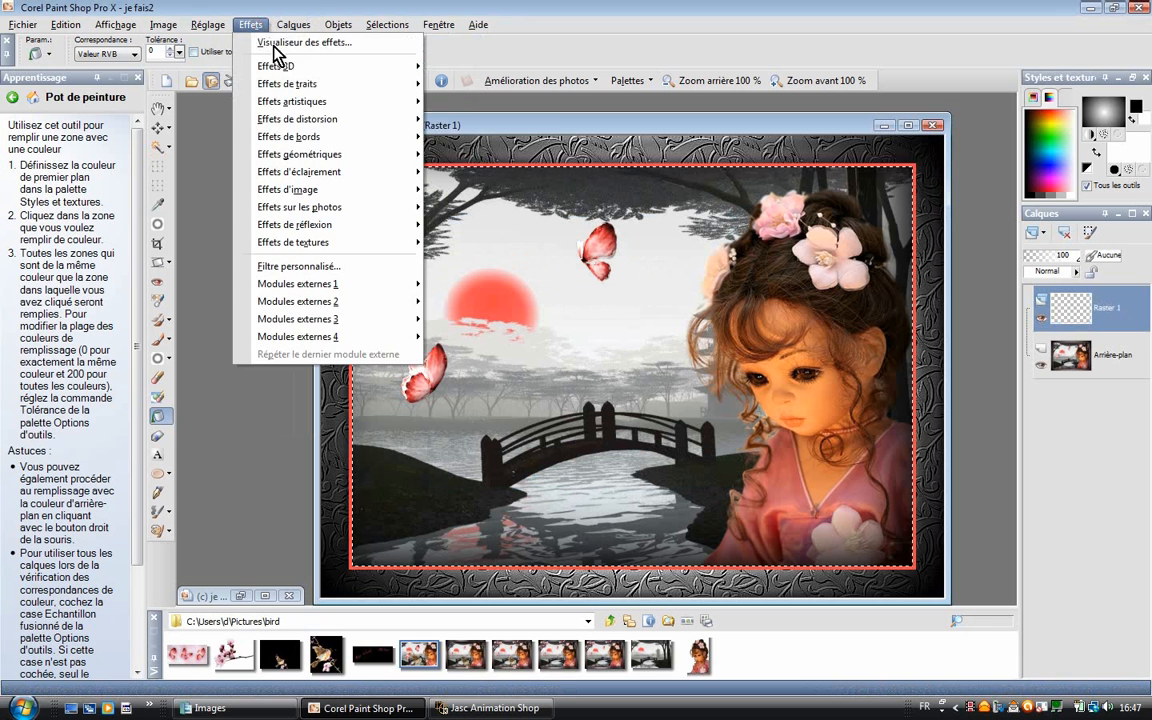
{"action": "mouse_move", "coordinate": [287, 68]}
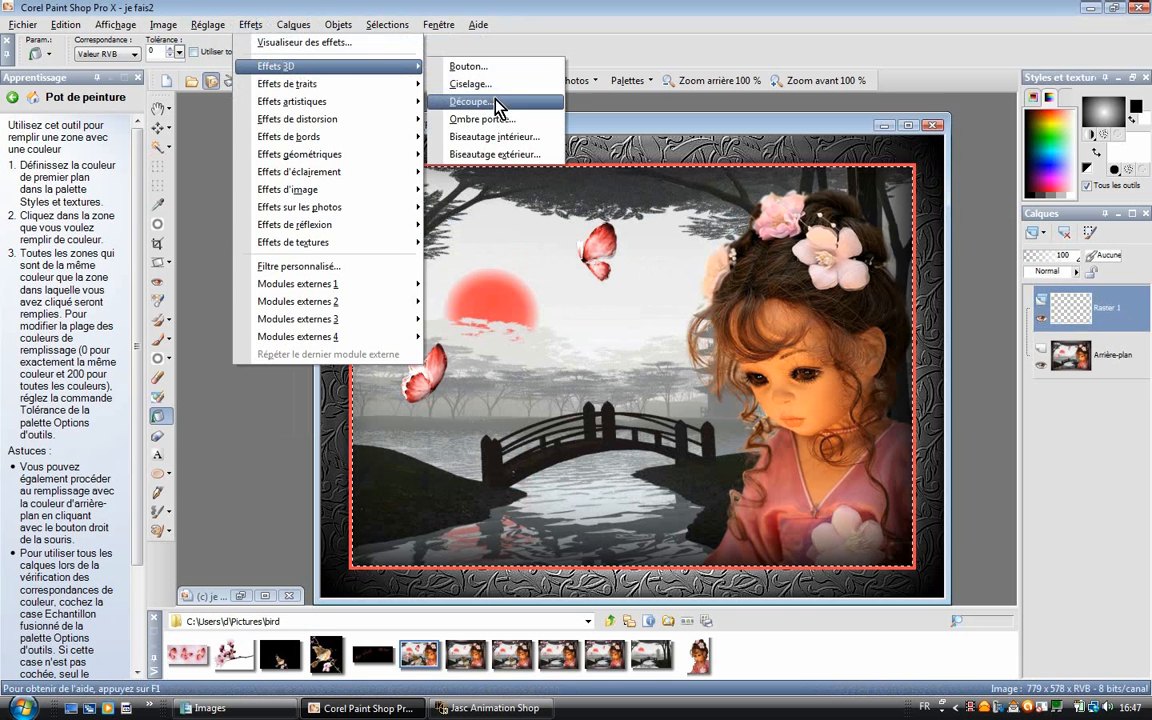
{"action": "left_click", "coordinate": [460, 101]}
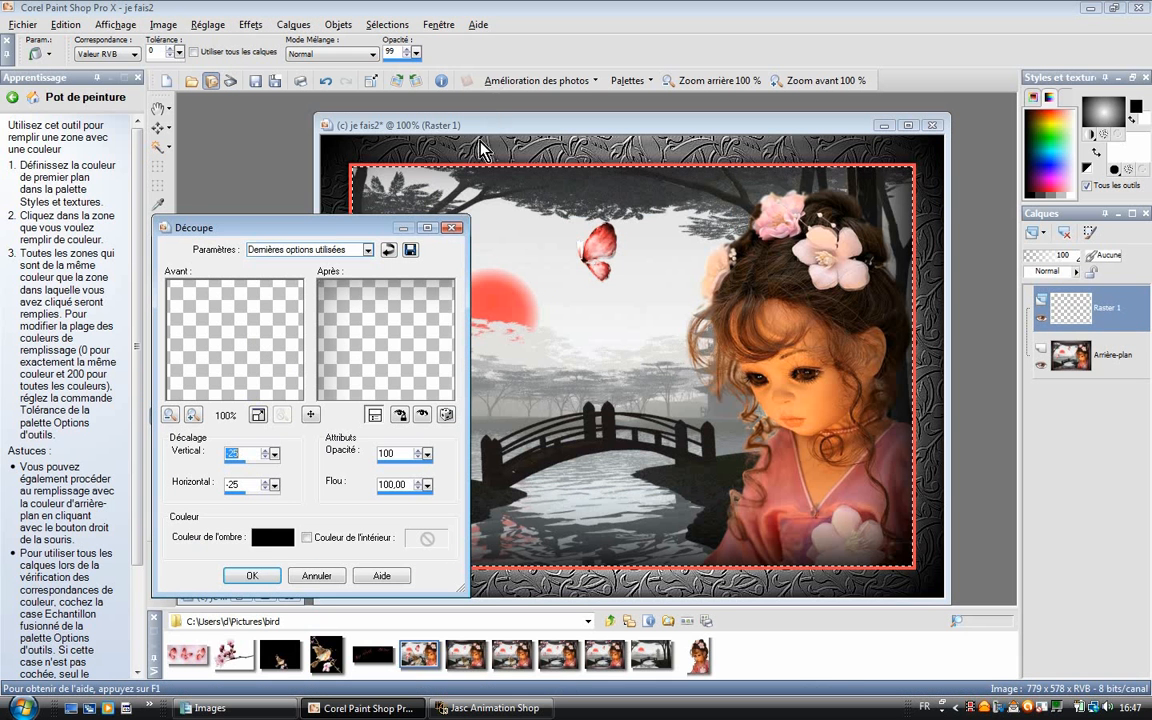
{"action": "double_click", "coordinate": [232, 453]}
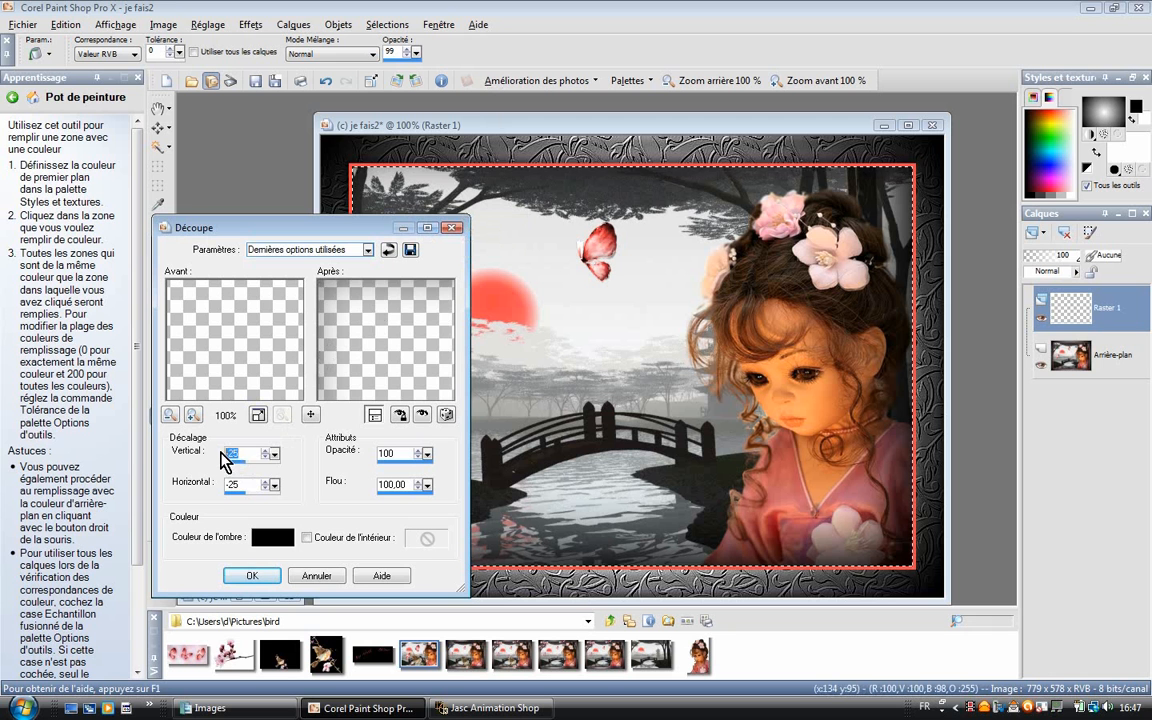
{"action": "type", "text": "252"}
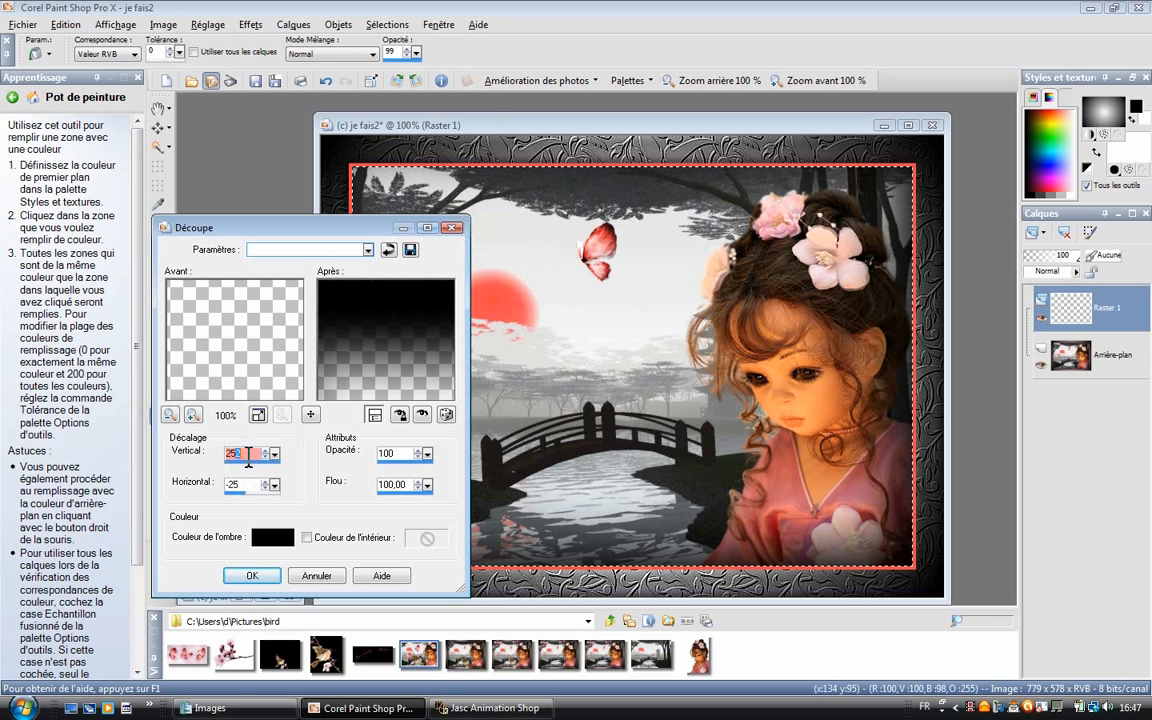
{"action": "key", "text": "BackSpace"}
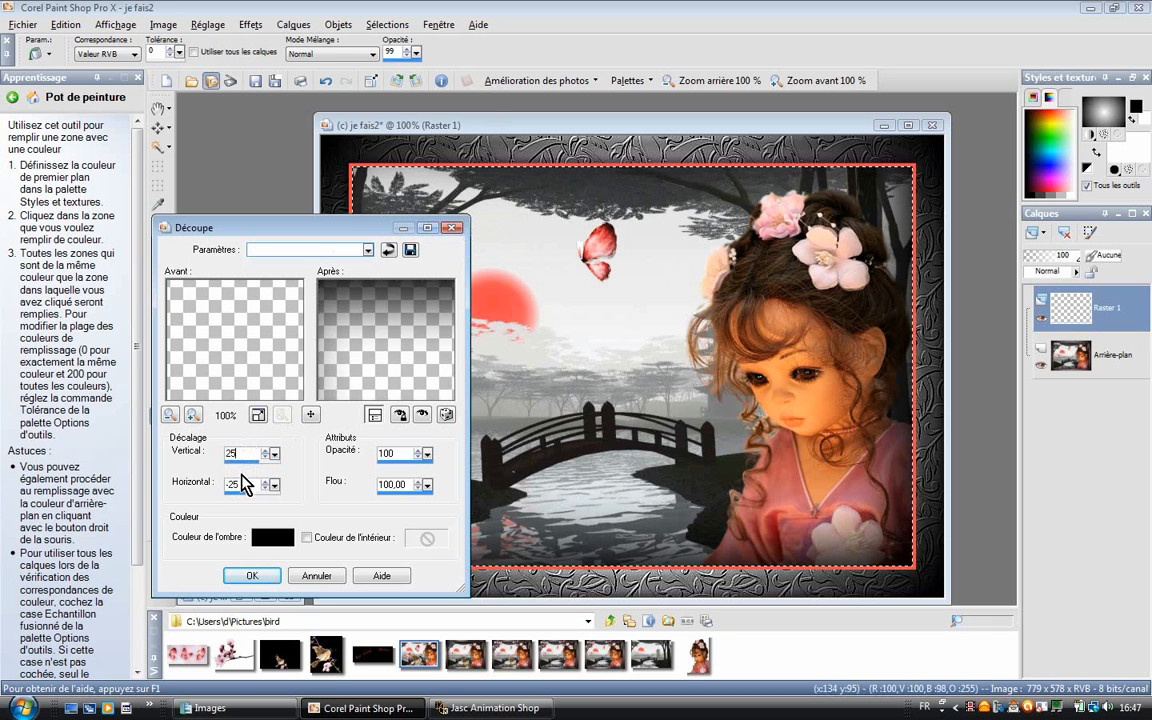
{"action": "left_click_drag", "start_coordinate": [240, 483], "coordinate": [224, 480]}
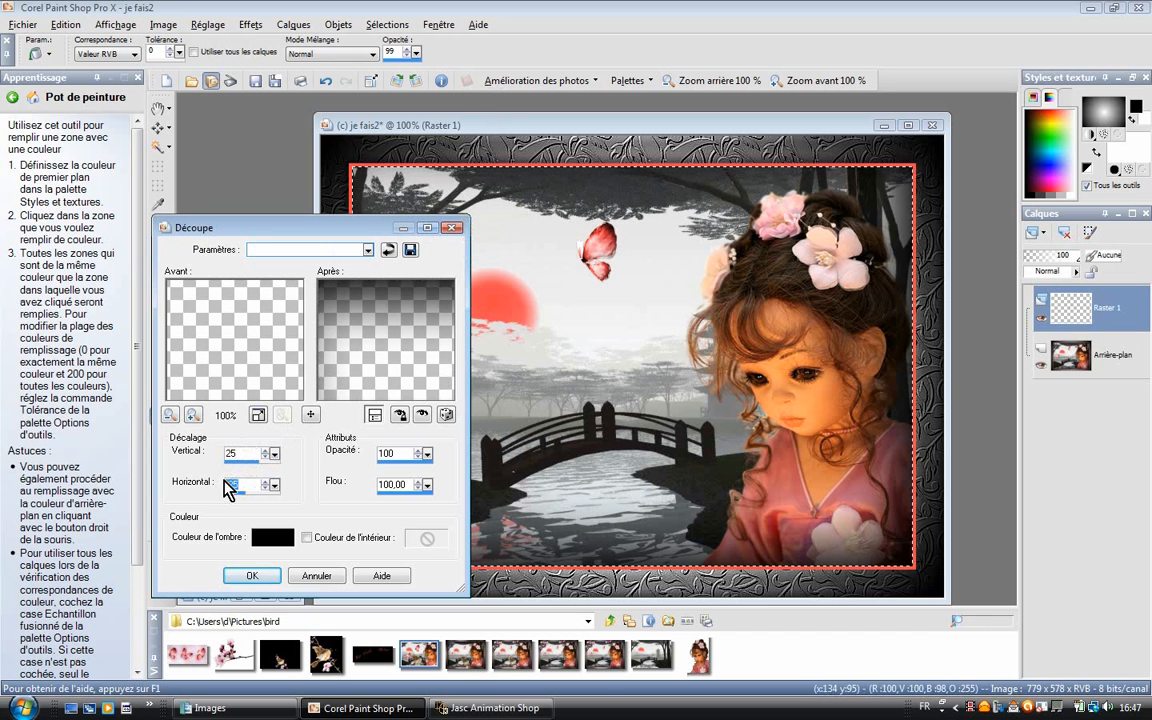
{"action": "type", "text": "25"}
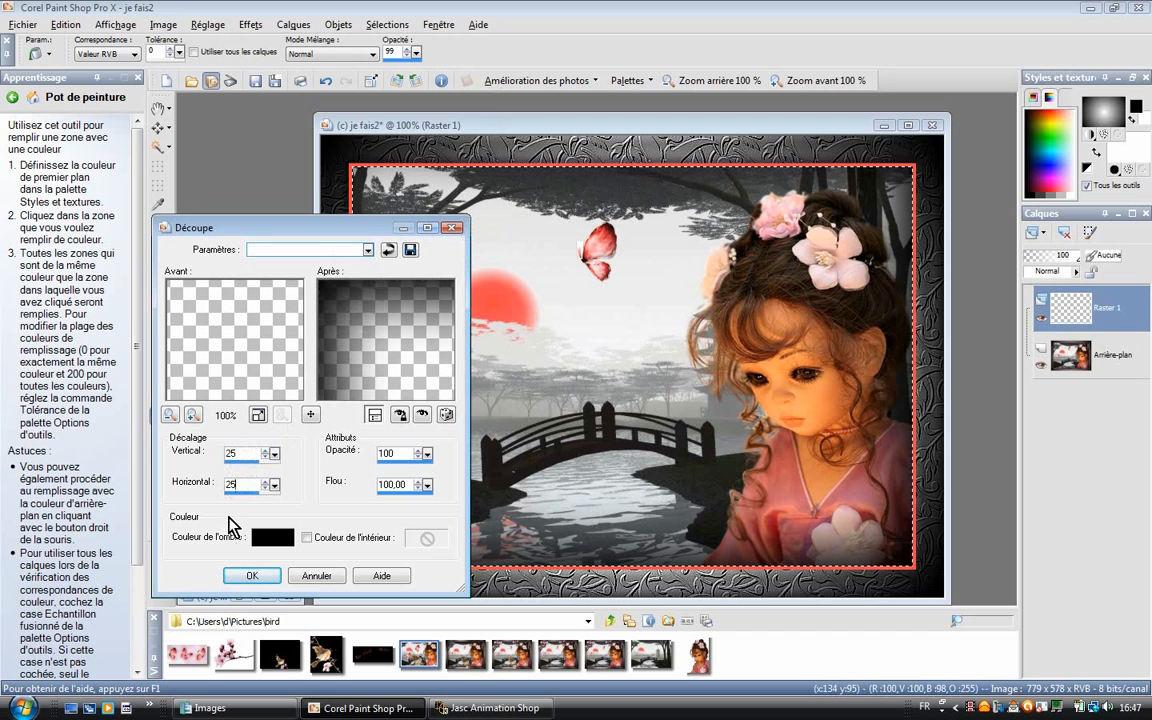
{"action": "left_click", "coordinate": [252, 575]}
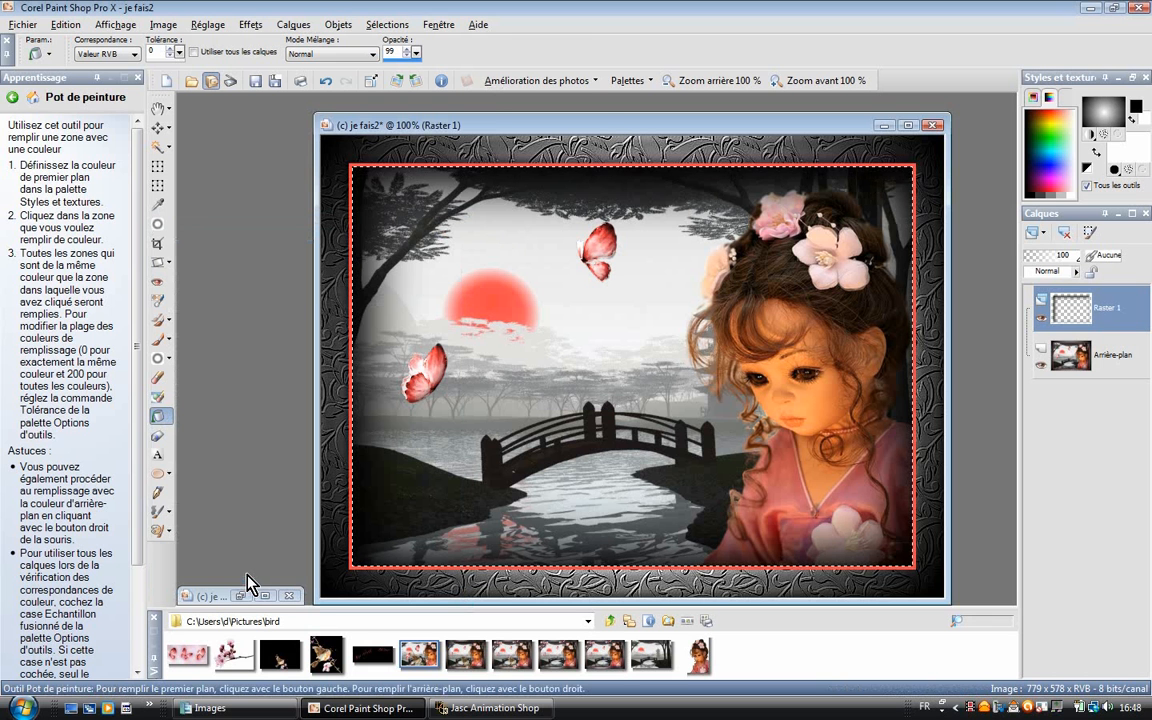
{"action": "left_click", "coordinate": [401, 26]}
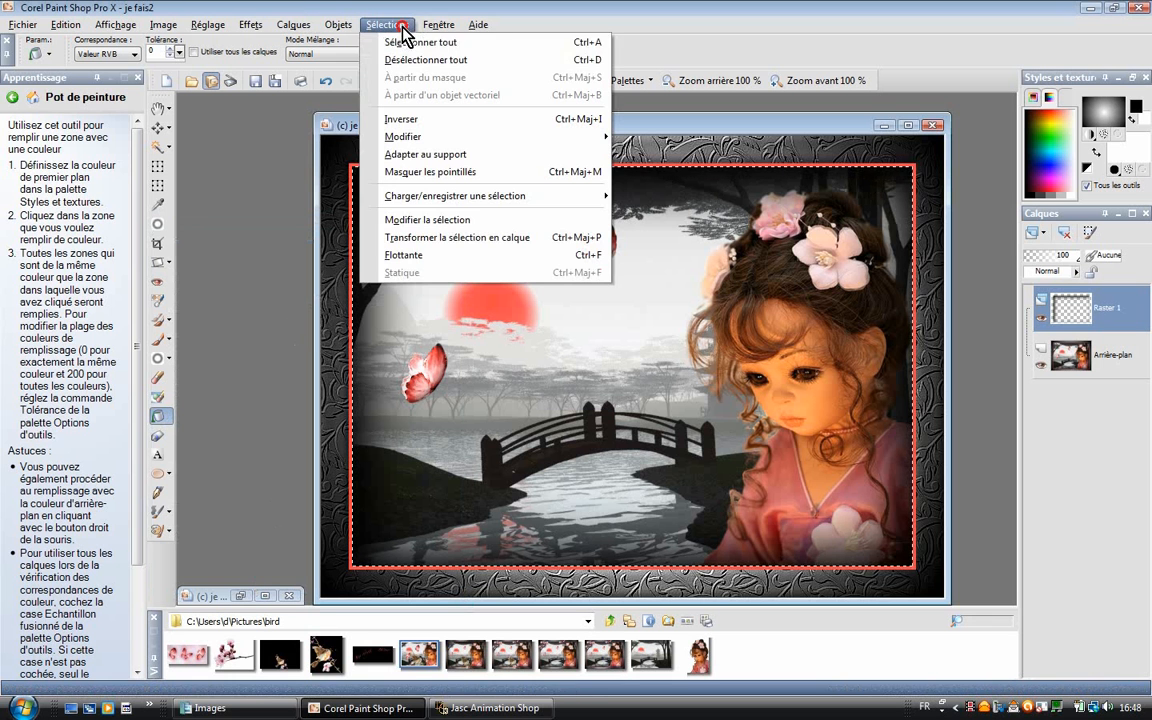
{"action": "left_click", "coordinate": [412, 59]}
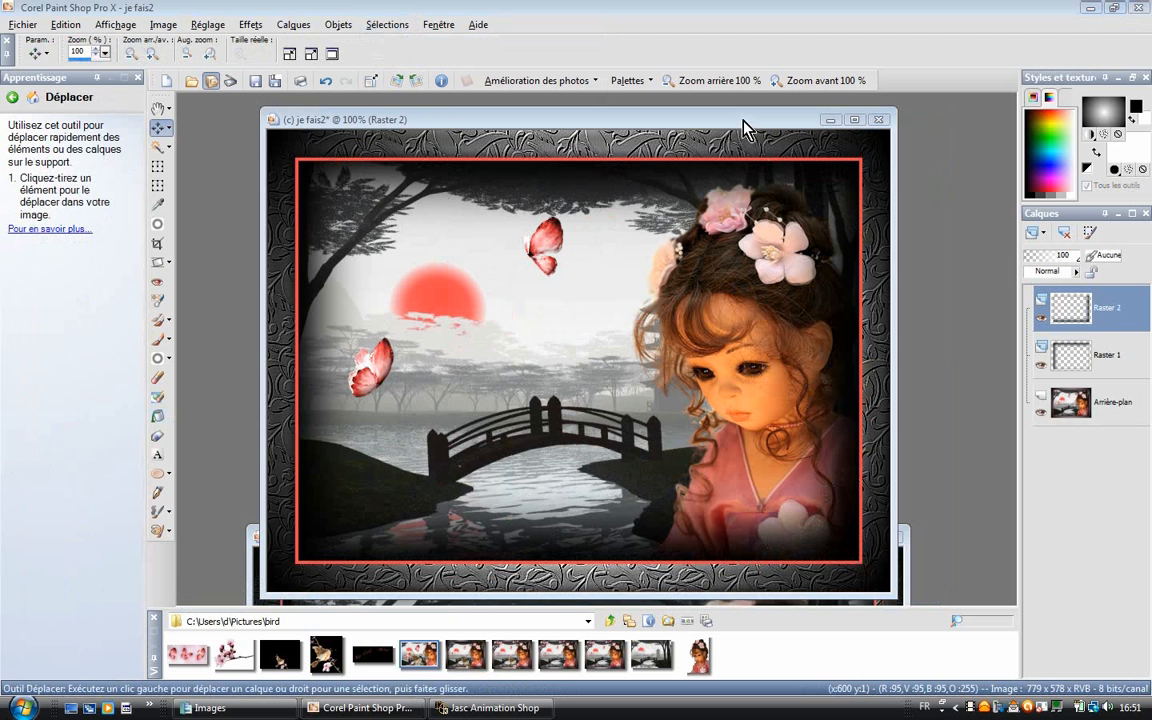
- Move the je fais2 image window aside and bring the je fais3 image window fully into the workspace
{"action": "left_click_drag", "start_coordinate": [740, 120], "coordinate": [905, 175]}
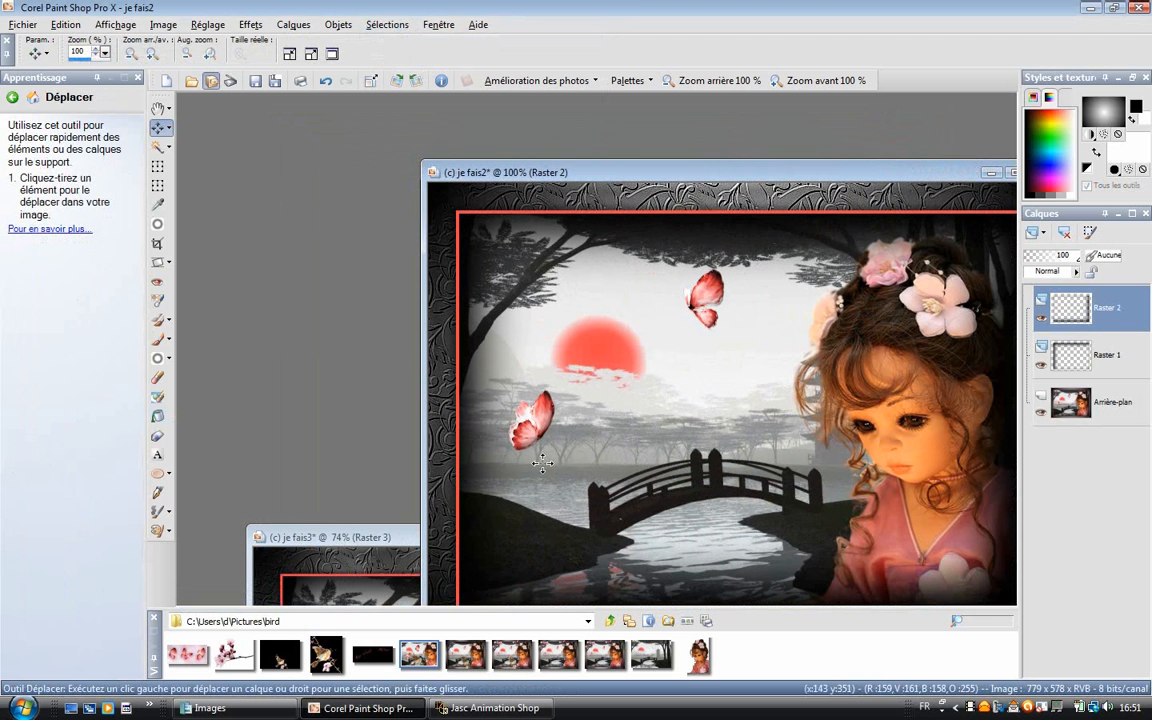
{"action": "left_click", "coordinate": [405, 537]}
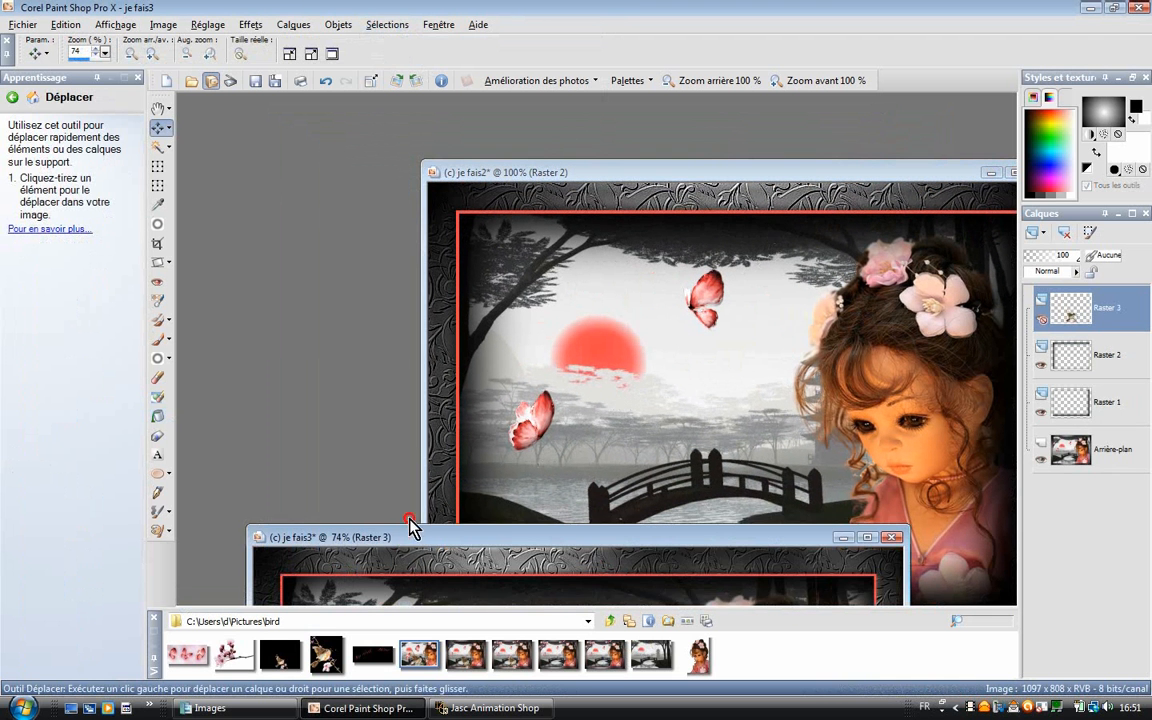
{"action": "left_click_drag", "start_coordinate": [411, 532], "coordinate": [378, 114]}
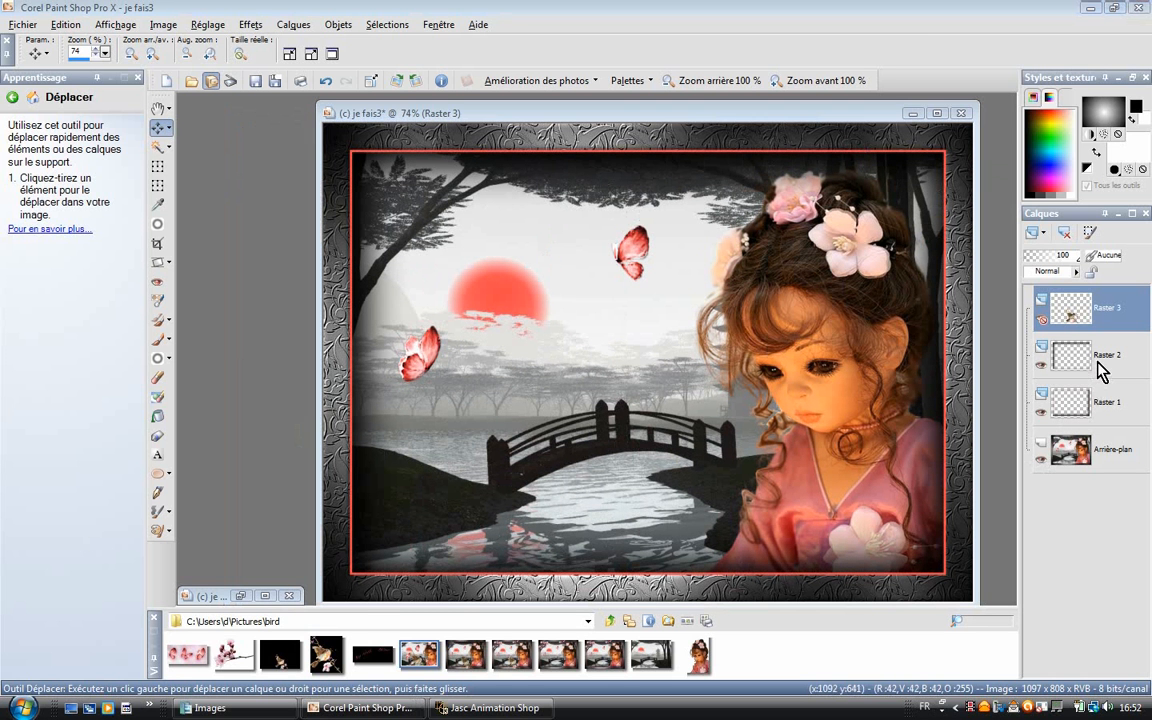
- Merge the Raster 2 layer with Raster 1 below it, and merge that combined layer down into the background
{"action": "right_click", "coordinate": [1100, 370]}
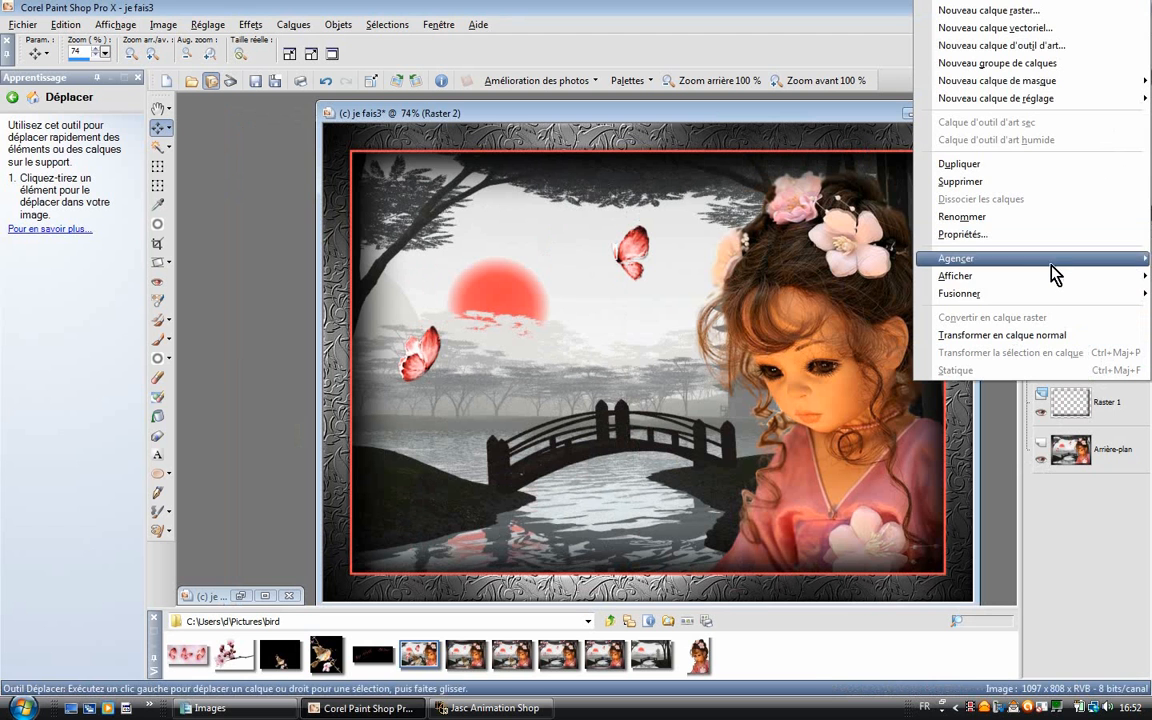
{"action": "mouse_move", "coordinate": [1048, 294]}
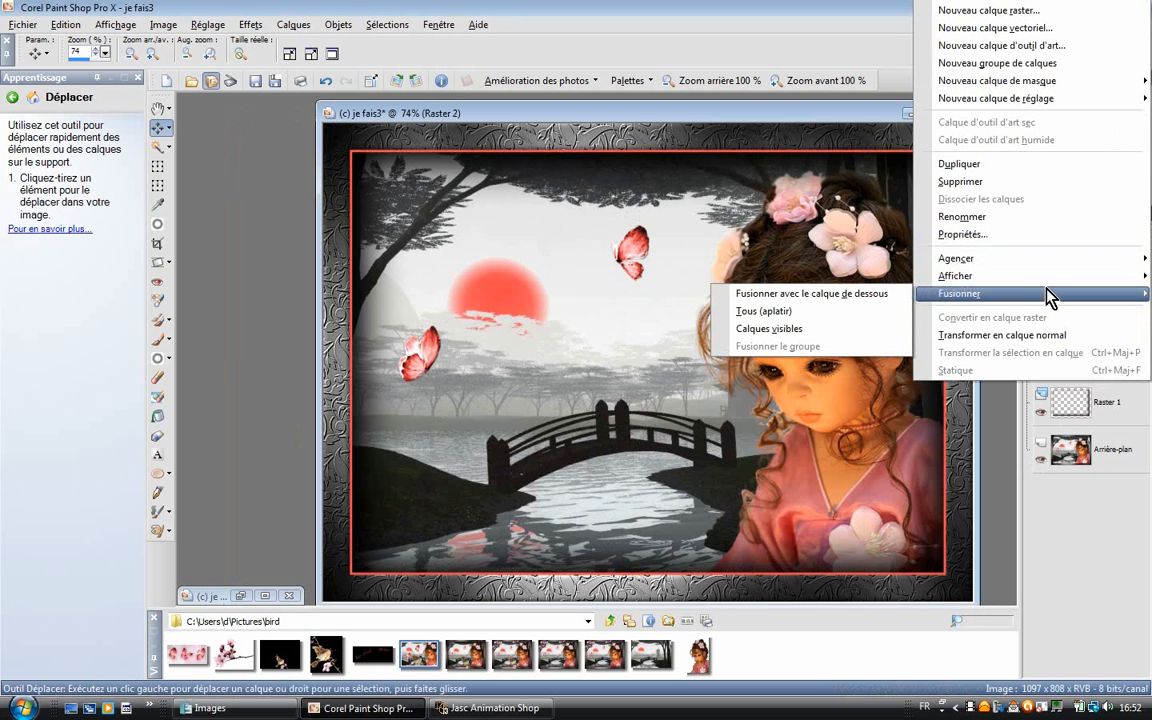
{"action": "left_click", "coordinate": [895, 298]}
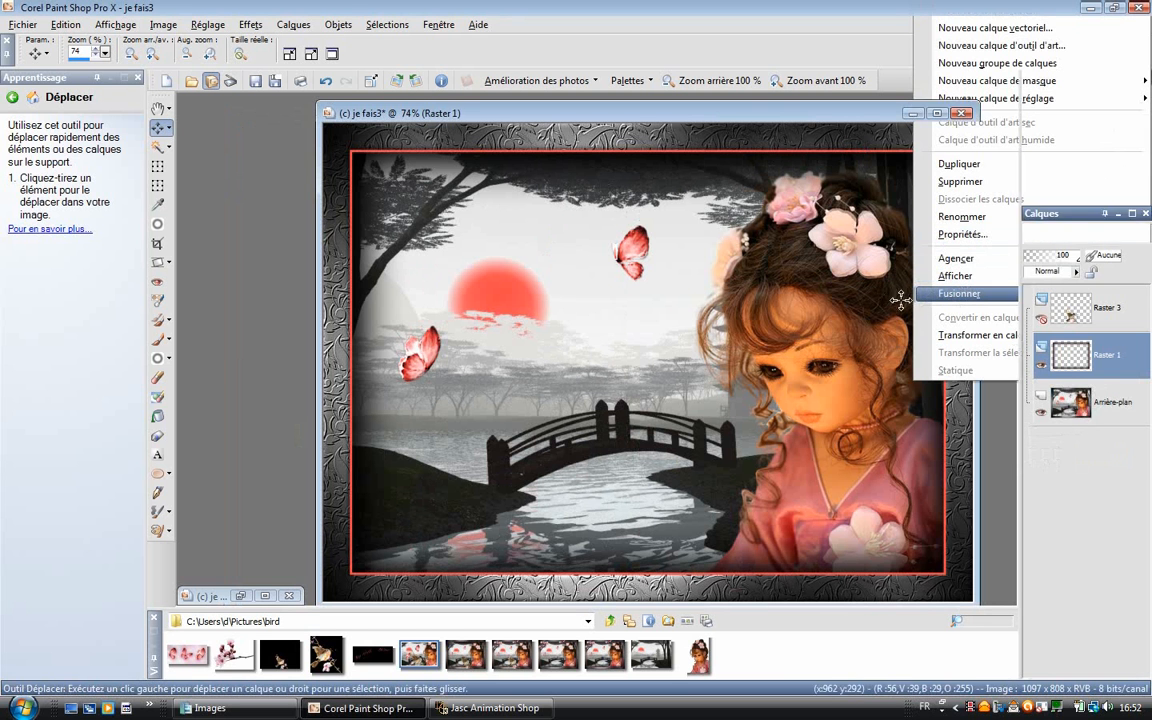
{"action": "right_click", "coordinate": [1067, 372]}
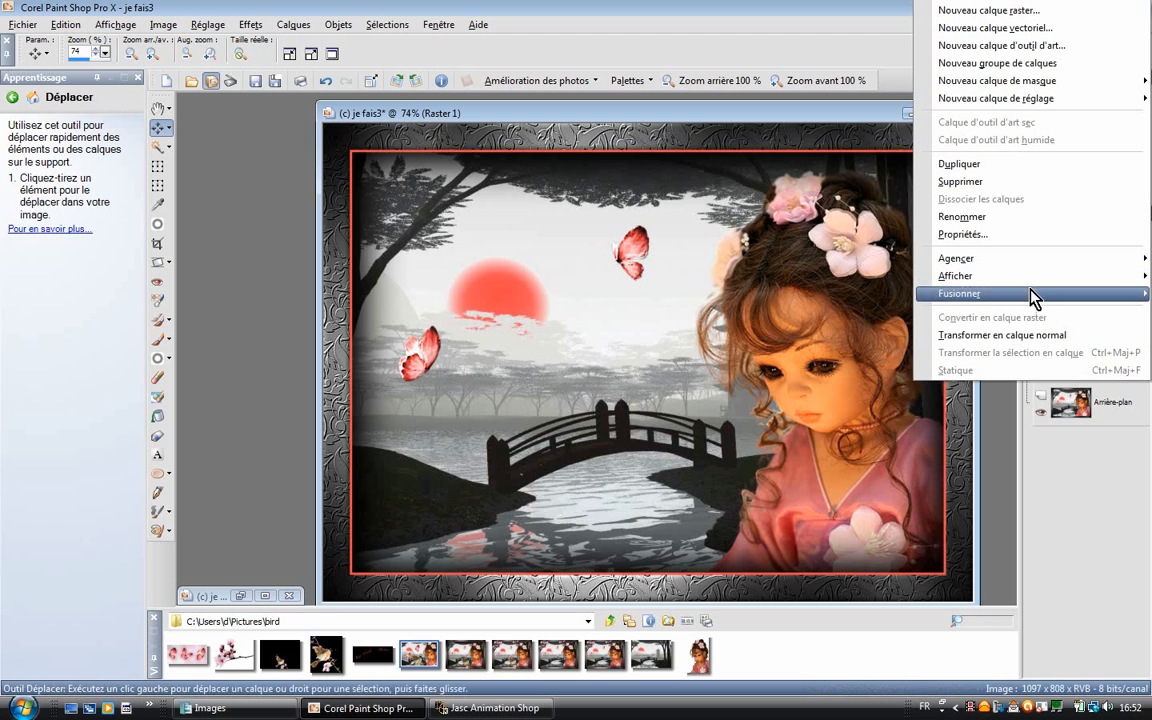
{"action": "mouse_move", "coordinate": [967, 295]}
{"action": "left_click", "coordinate": [905, 295]}
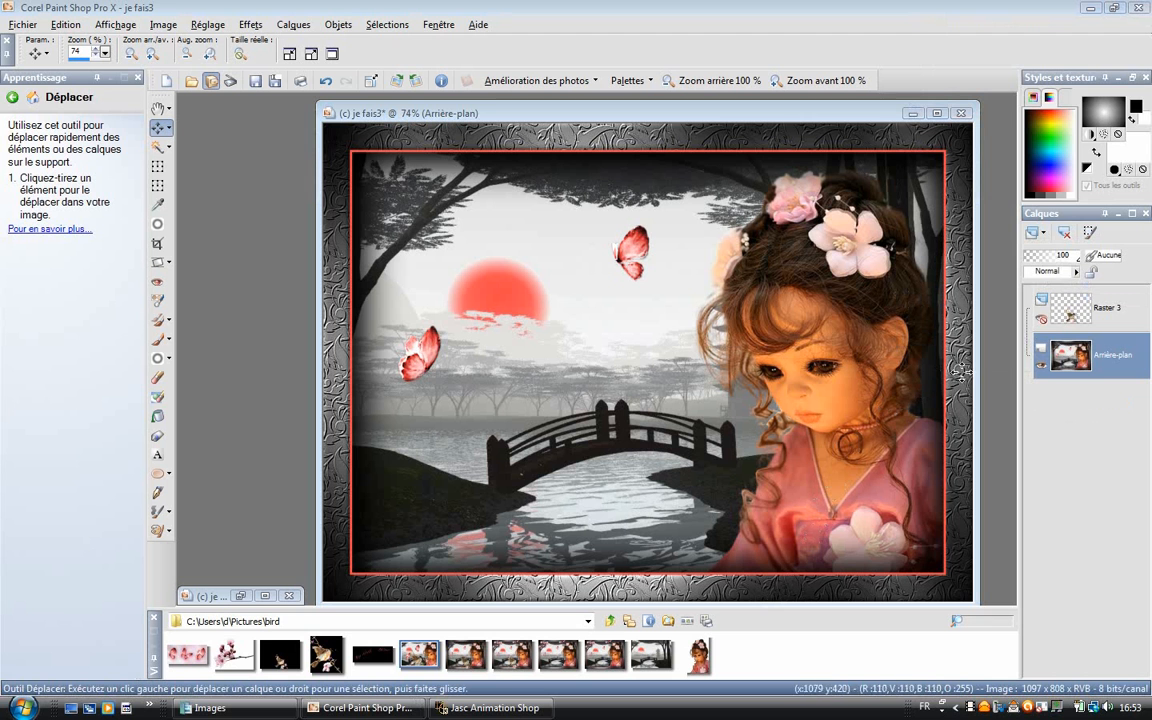
- Show the hidden bird layer, Raster 3, and open the cherry blossom branch image 78198_c7c68
{"action": "left_click", "coordinate": [1042, 320]}
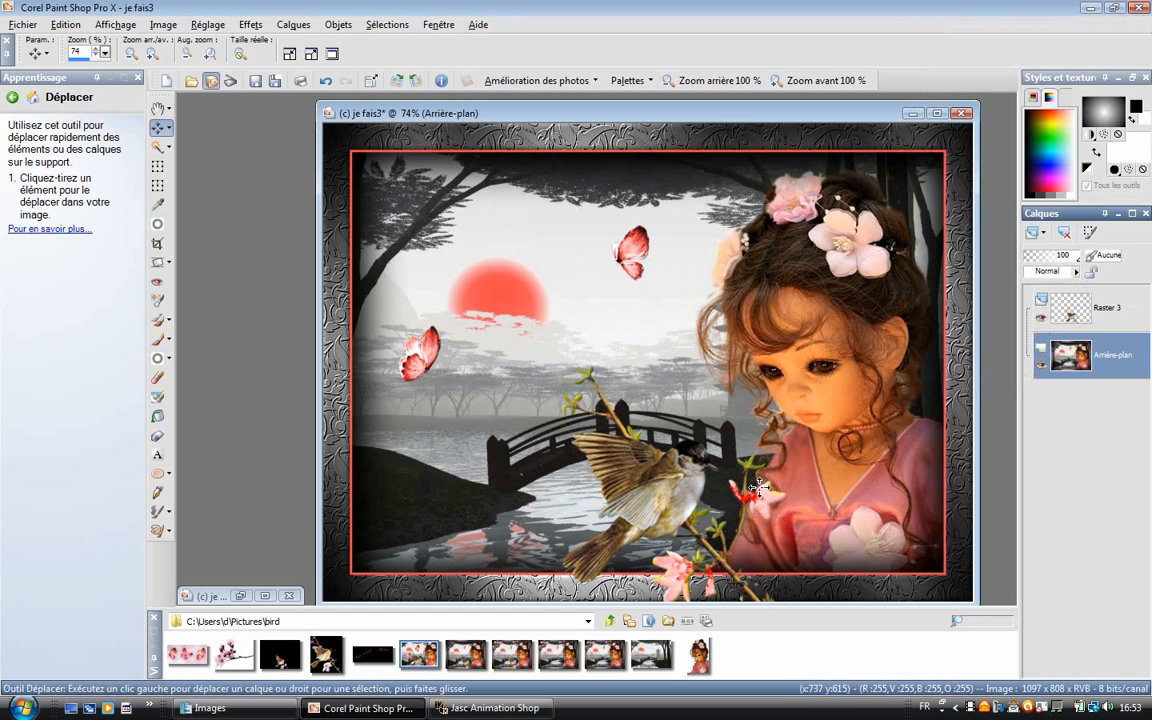
{"action": "double_click", "coordinate": [240, 656]}
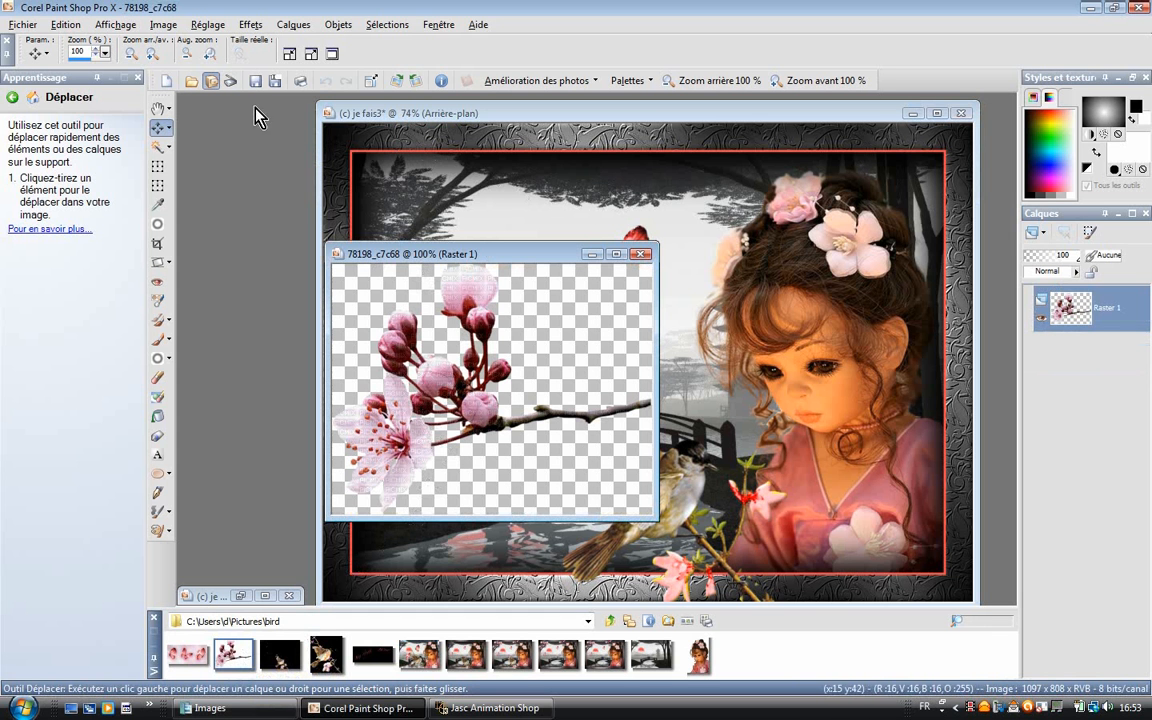
{"action": "left_click", "coordinate": [164, 25]}
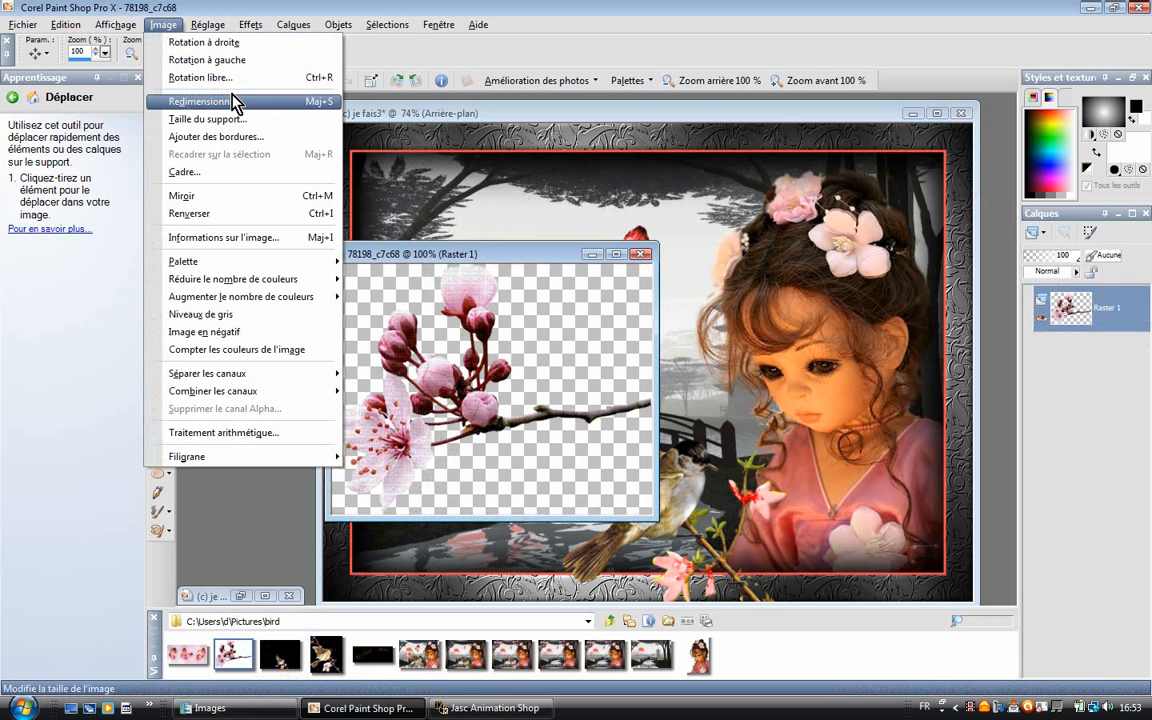
{"action": "left_click", "coordinate": [247, 502]}
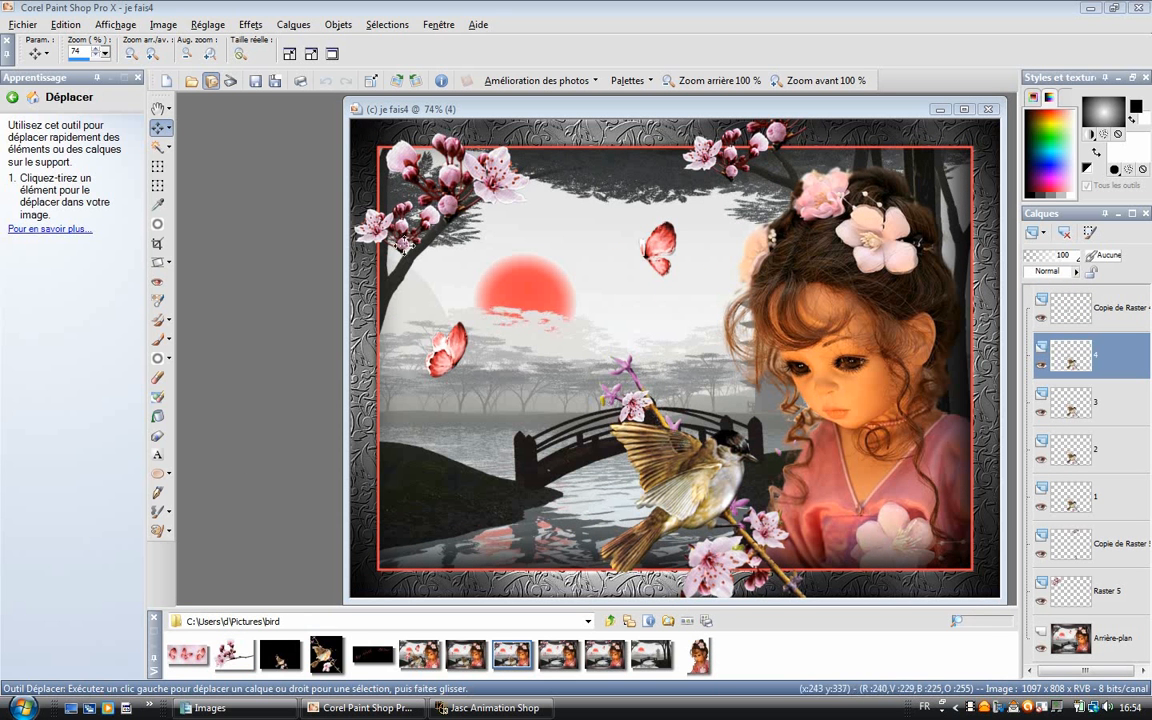
{"action": "left_click", "coordinate": [207, 24]}
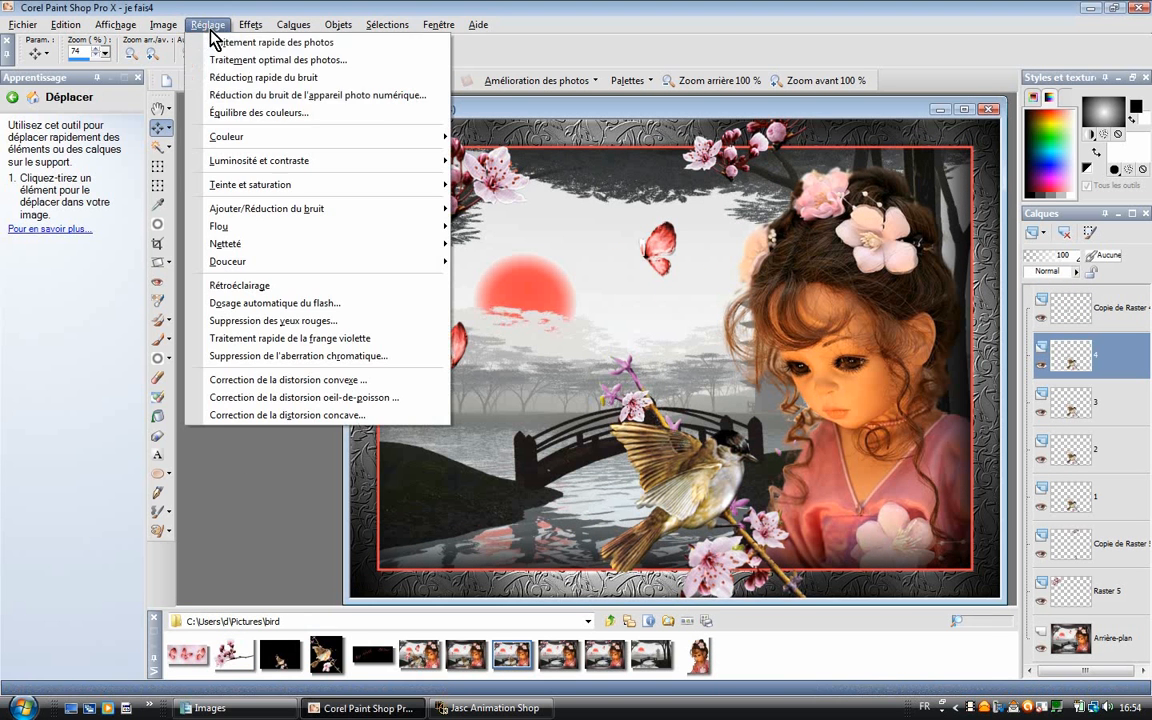
{"action": "mouse_move", "coordinate": [354, 187]}
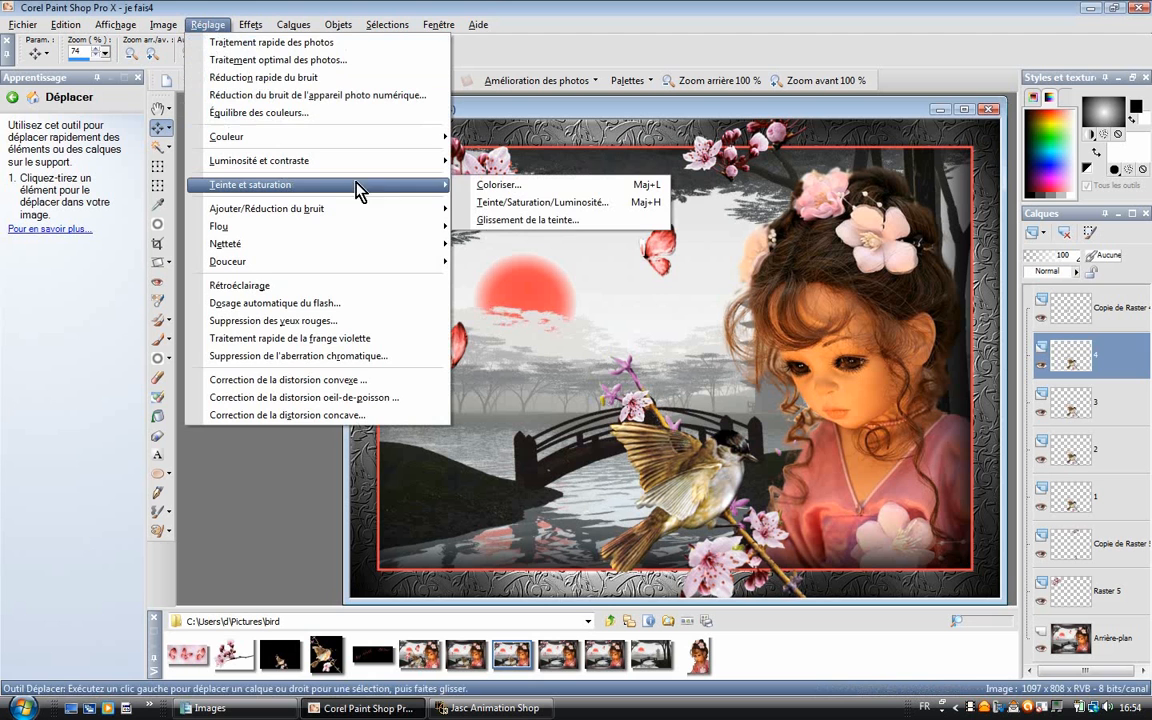
{"action": "left_click", "coordinate": [527, 186]}
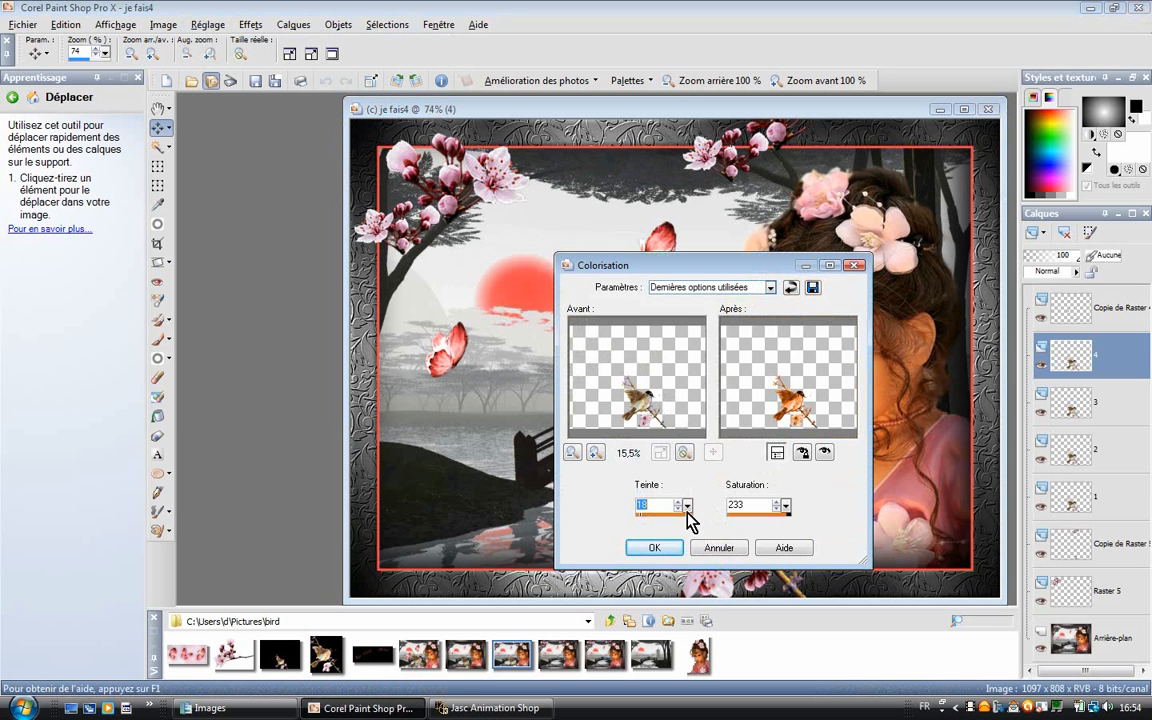
{"action": "left_click_drag", "start_coordinate": [642, 514], "coordinate": [687, 519]}
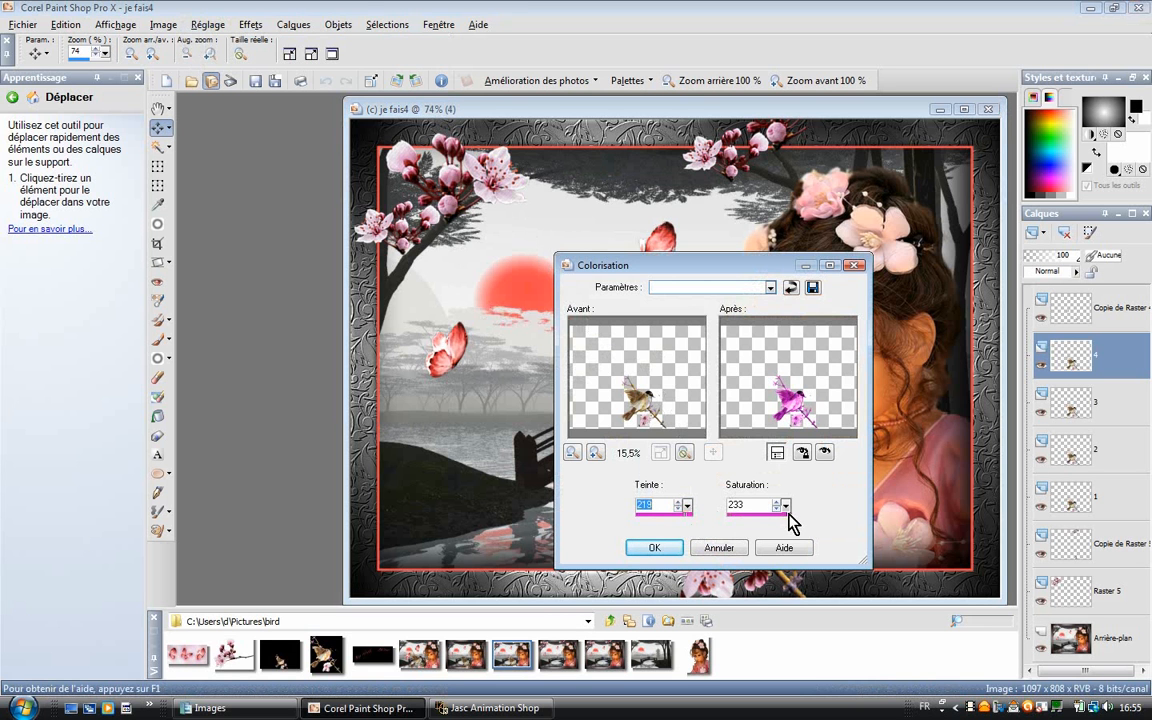
{"action": "left_click_drag", "start_coordinate": [788, 515], "coordinate": [735, 512]}
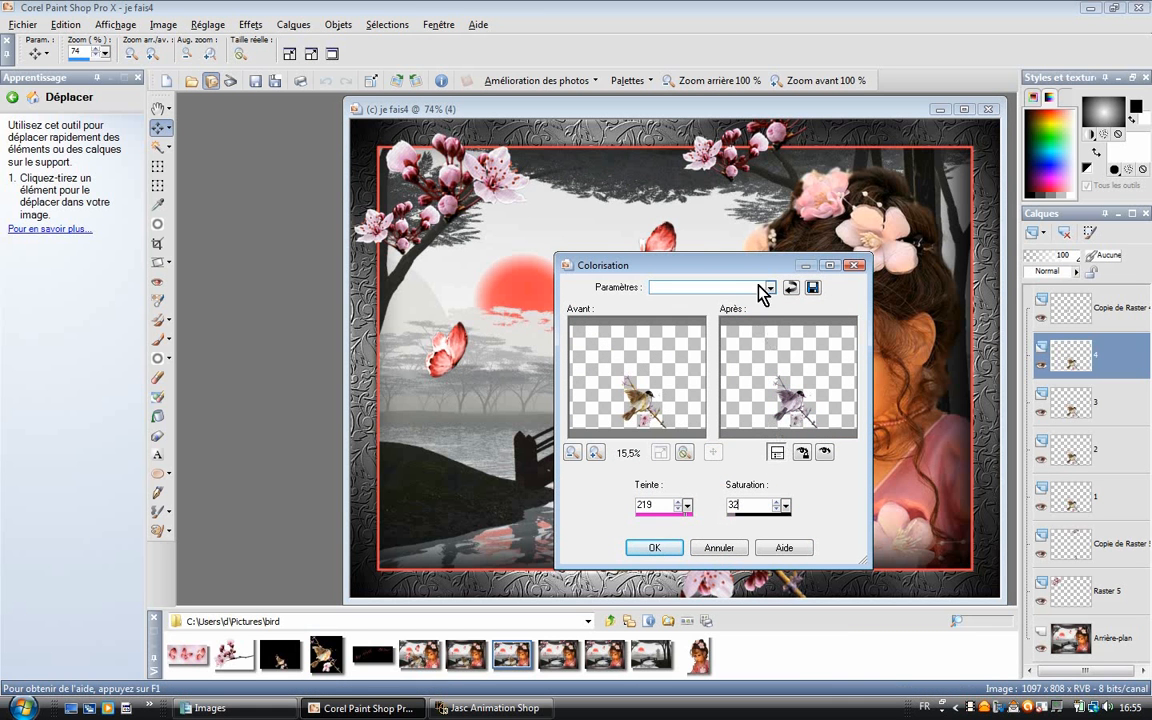
{"action": "left_click_drag", "start_coordinate": [754, 268], "coordinate": [430, 262]}
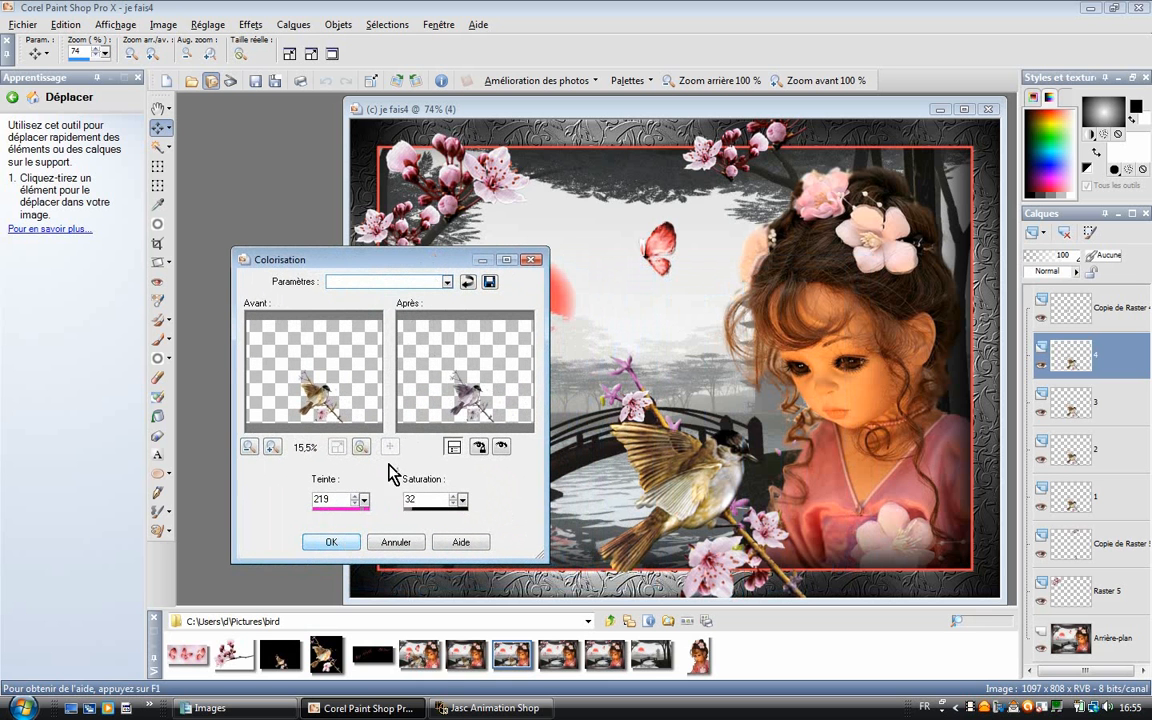
{"action": "left_click", "coordinate": [530, 261]}
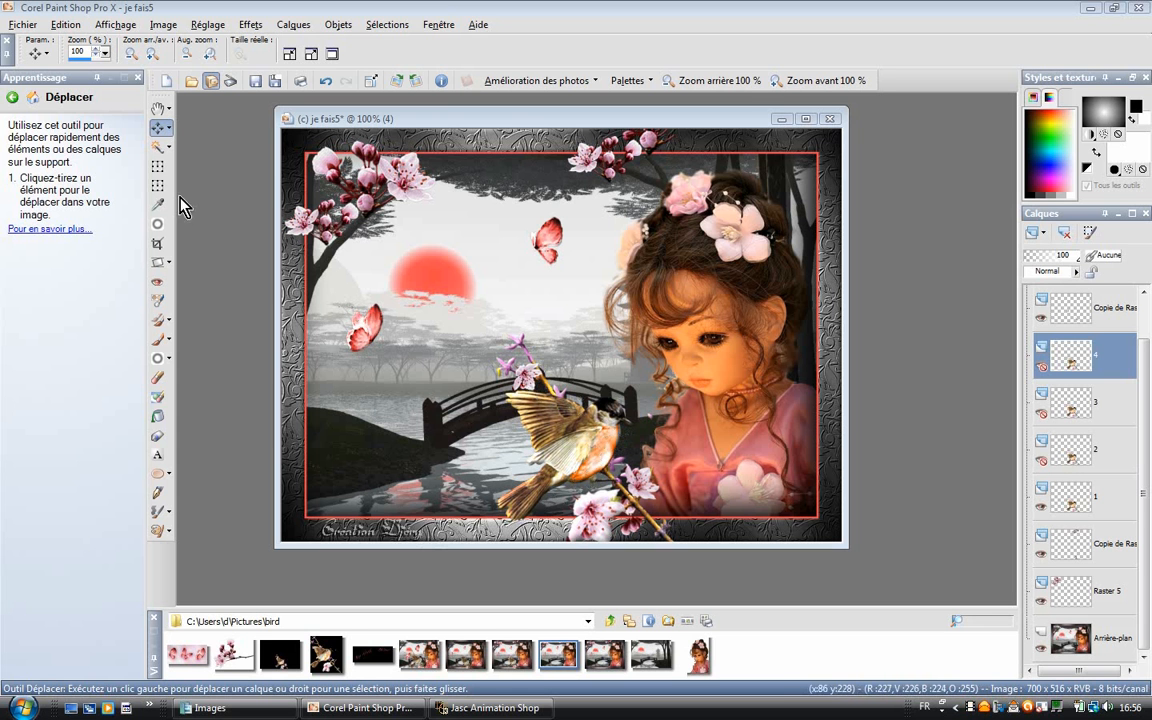
- Select the bird's orange breast with the freehand Lasso selection type
{"action": "left_click", "coordinate": [169, 150]}
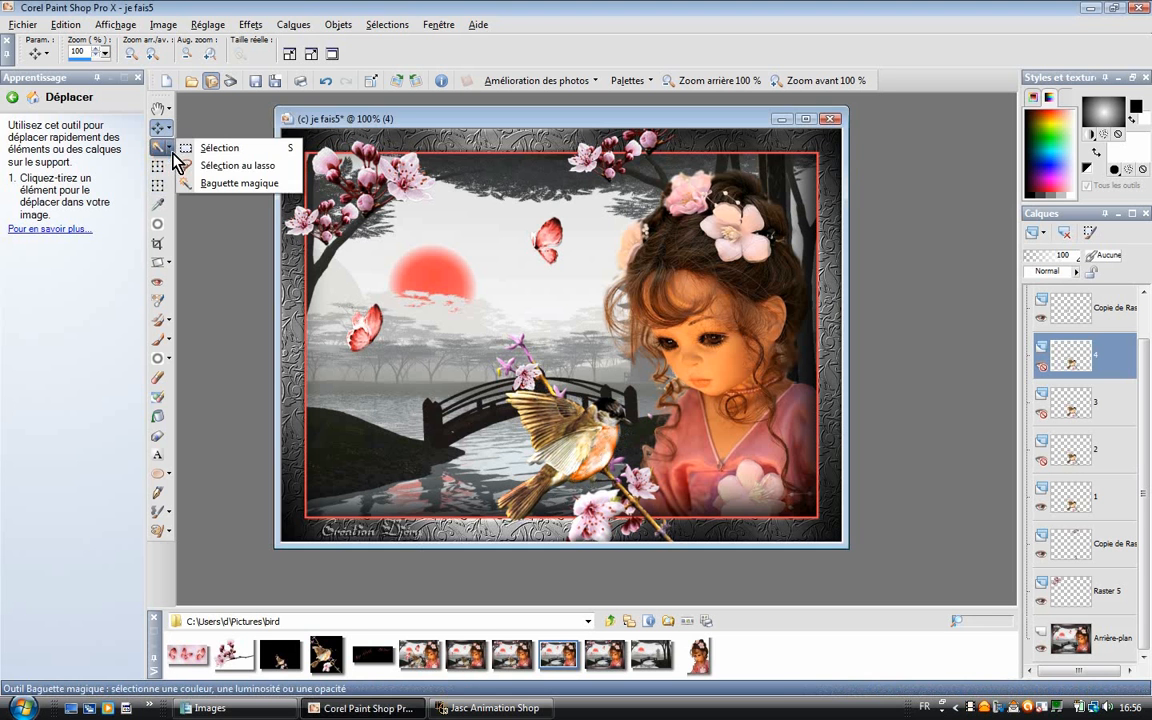
{"action": "left_click", "coordinate": [245, 165]}
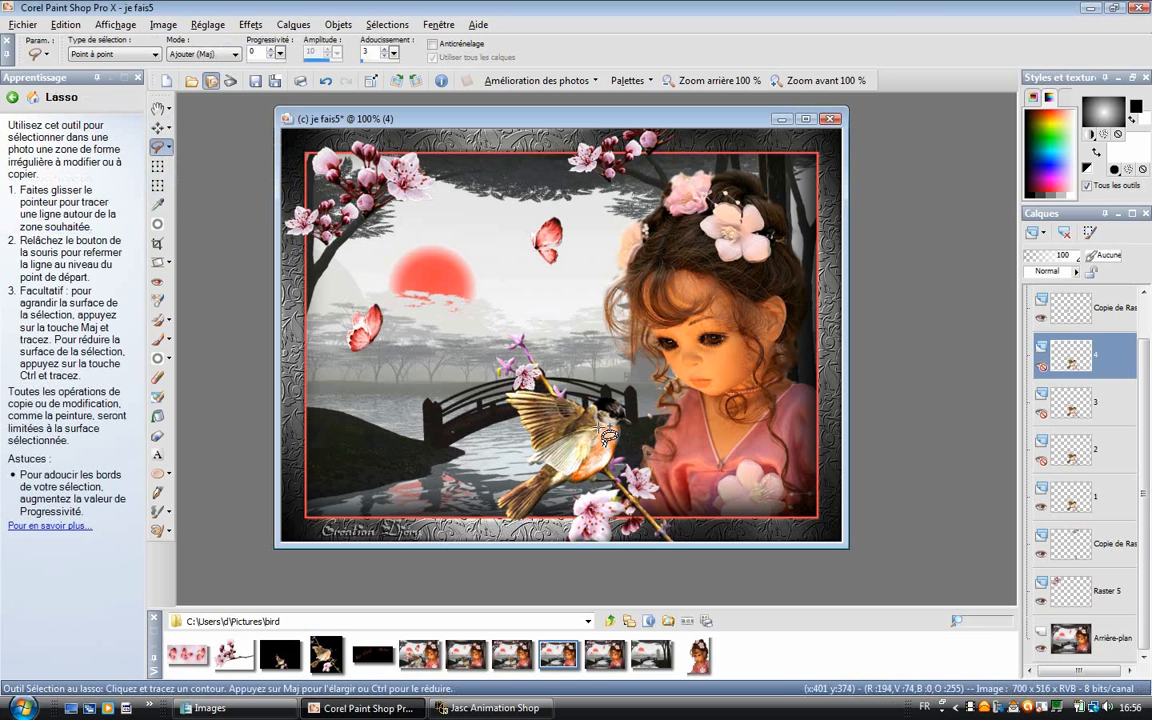
{"action": "left_click", "coordinate": [156, 55]}
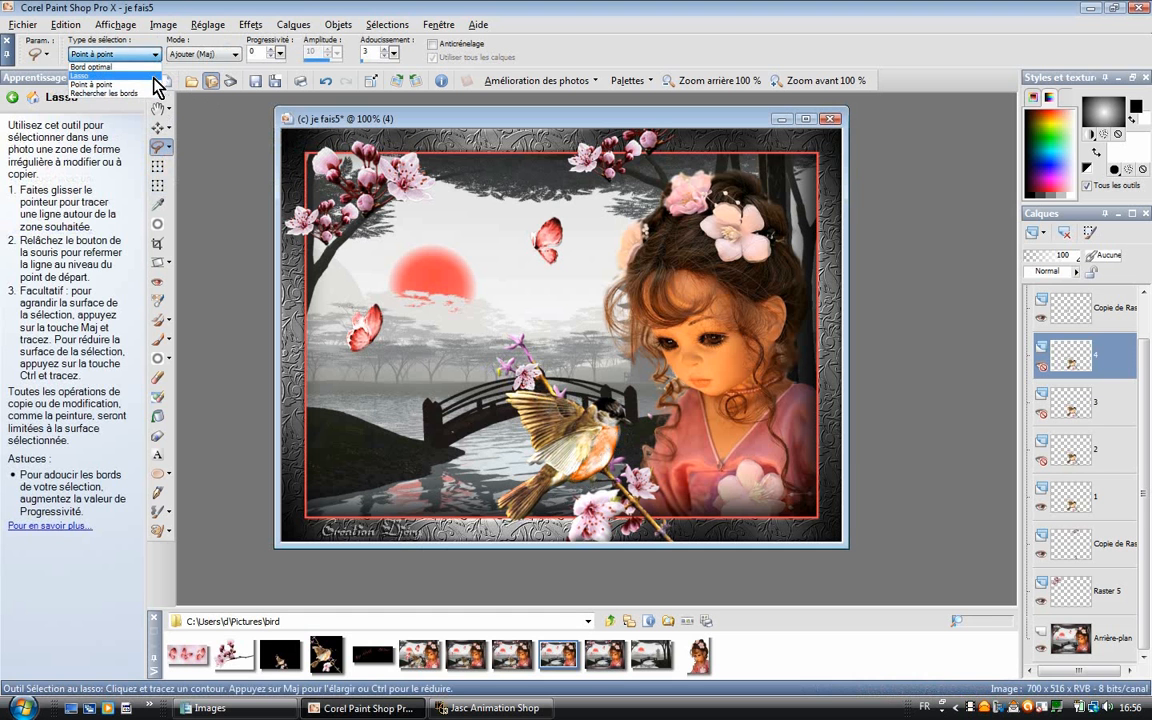
{"action": "left_click", "coordinate": [153, 76]}
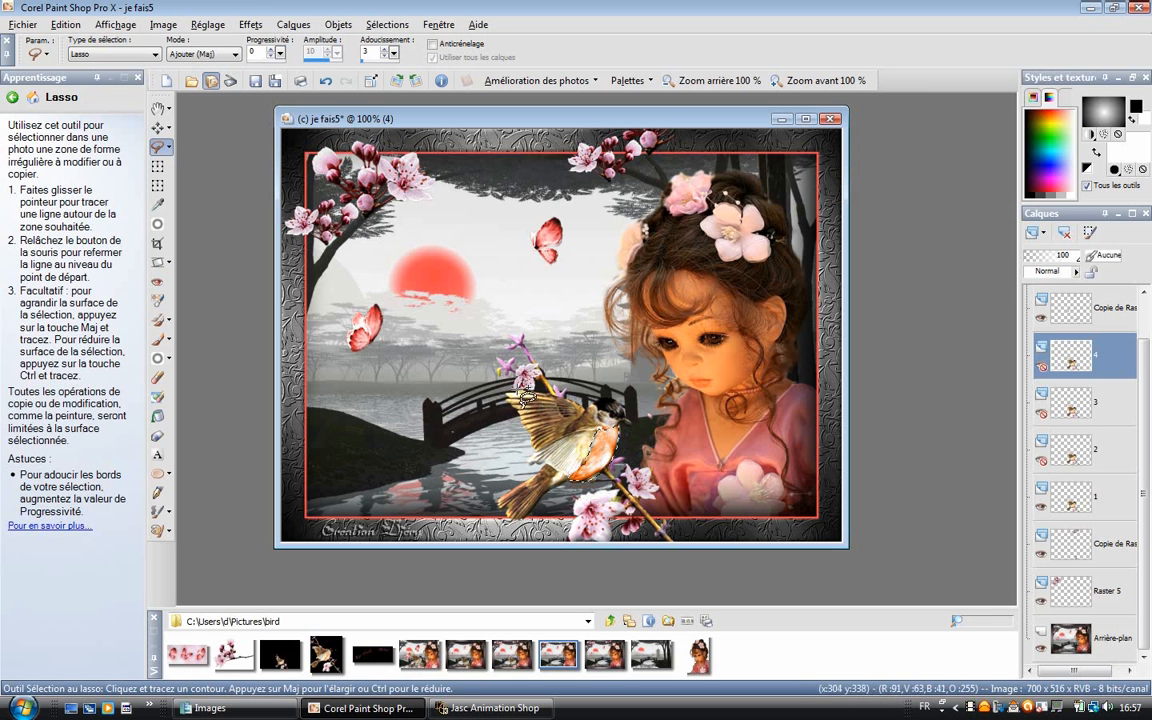
- Colorize the selected breast area with hue 18 and saturation 233
{"action": "left_click", "coordinate": [211, 26]}
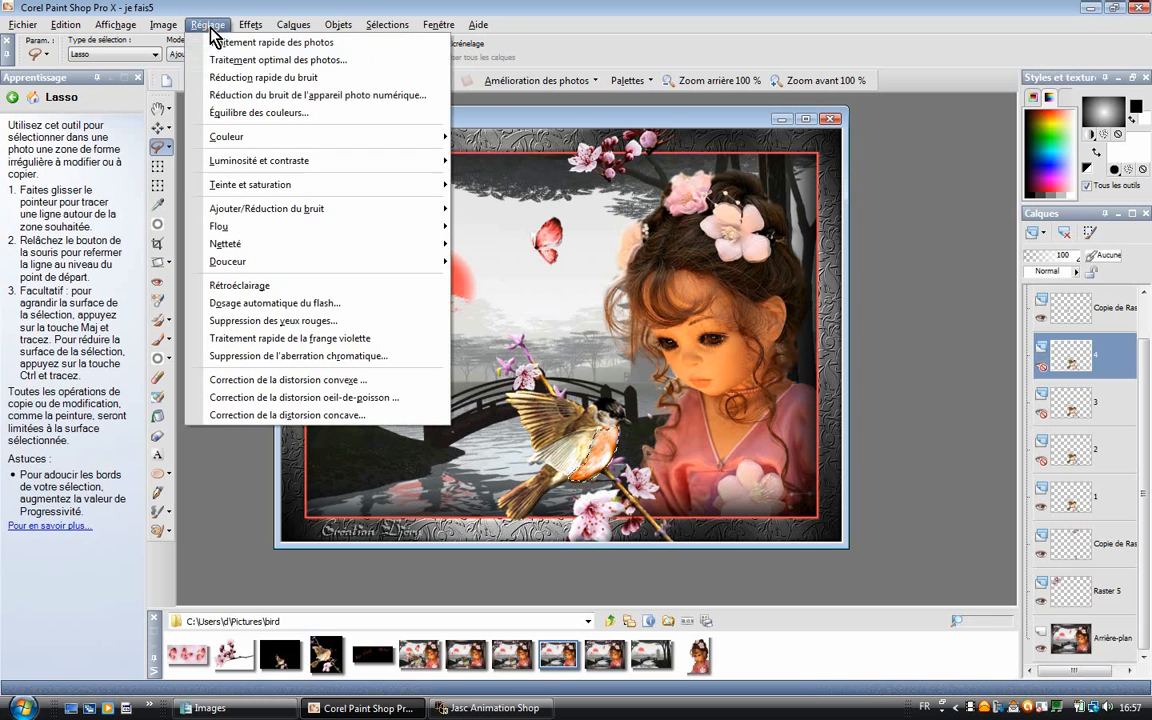
{"action": "mouse_move", "coordinate": [248, 182]}
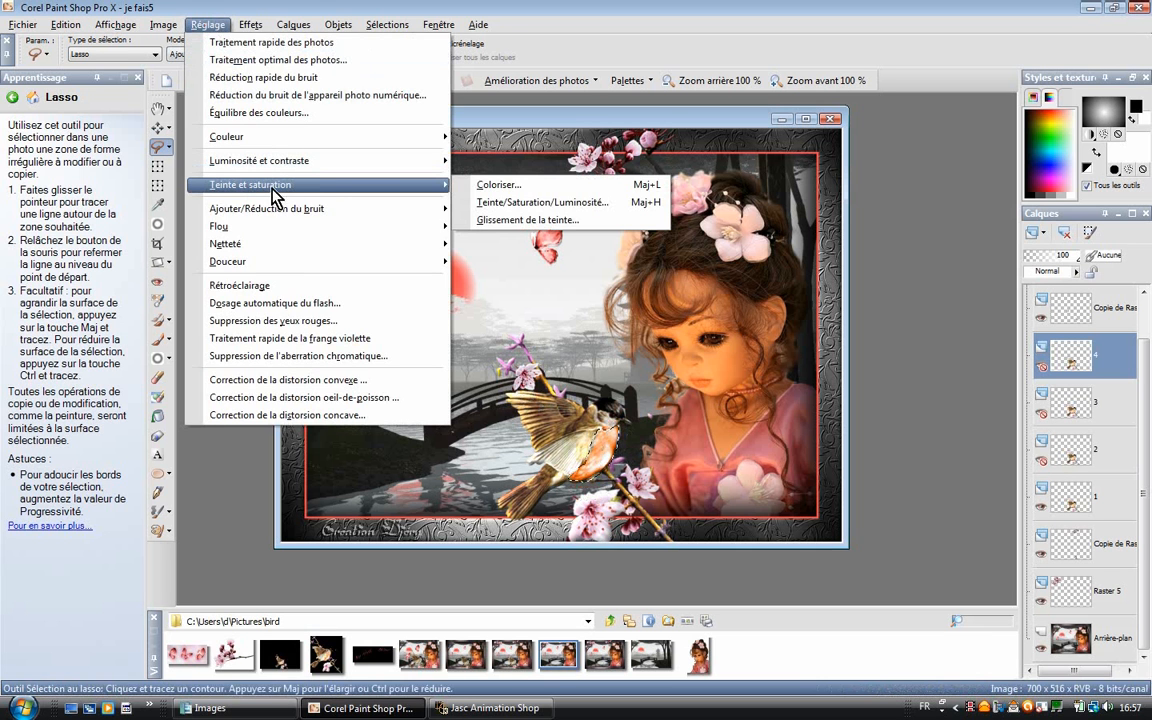
{"action": "left_click", "coordinate": [470, 186]}
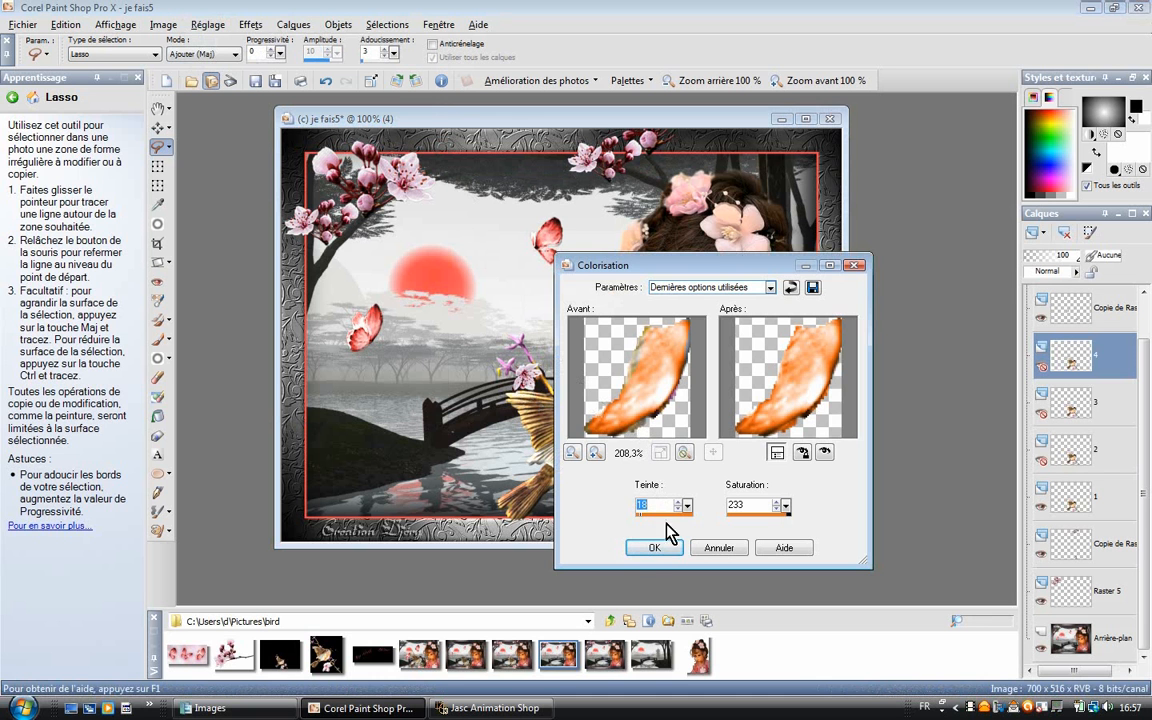
{"action": "left_click", "coordinate": [655, 548]}
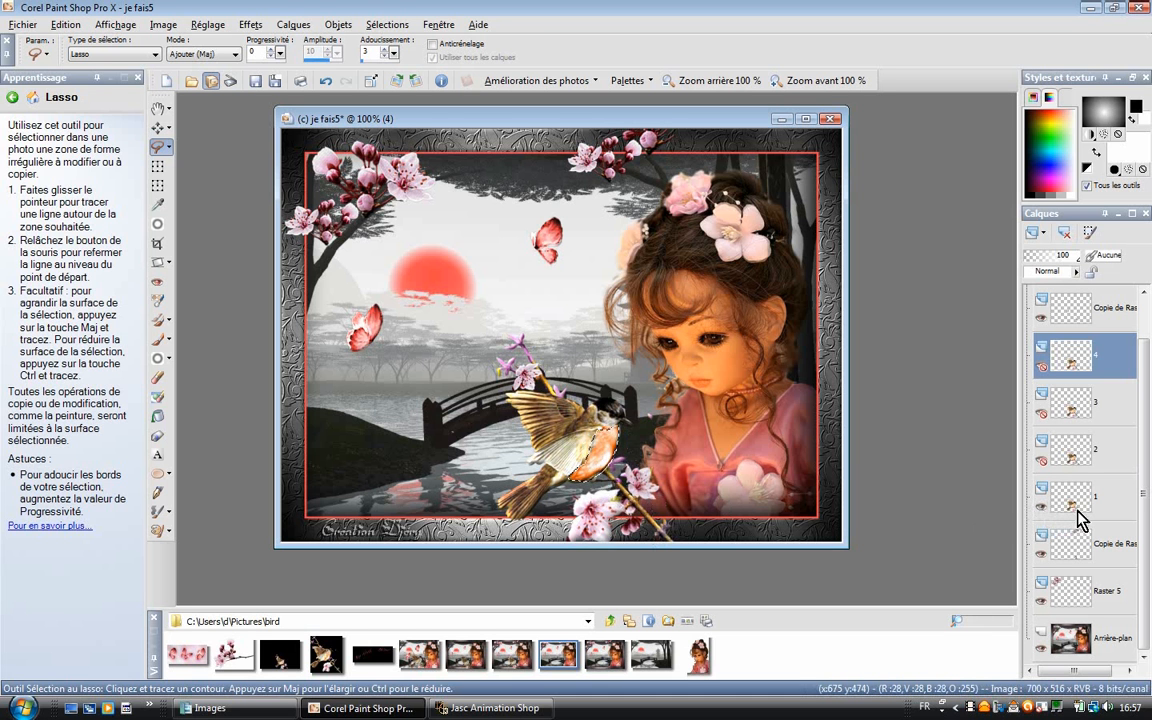
- Hide bird layer 1, then show bird layer 2 and make it the active layer
{"action": "mouse_move", "coordinate": [1072, 410]}
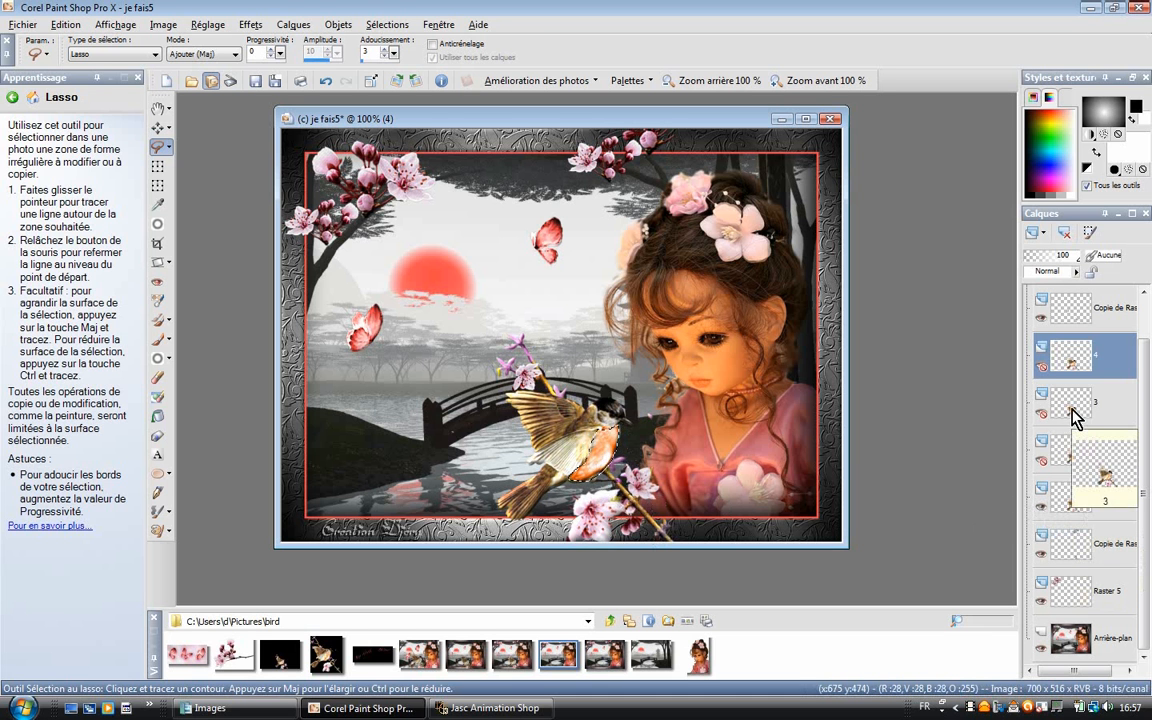
{"action": "mouse_move", "coordinate": [1075, 365]}
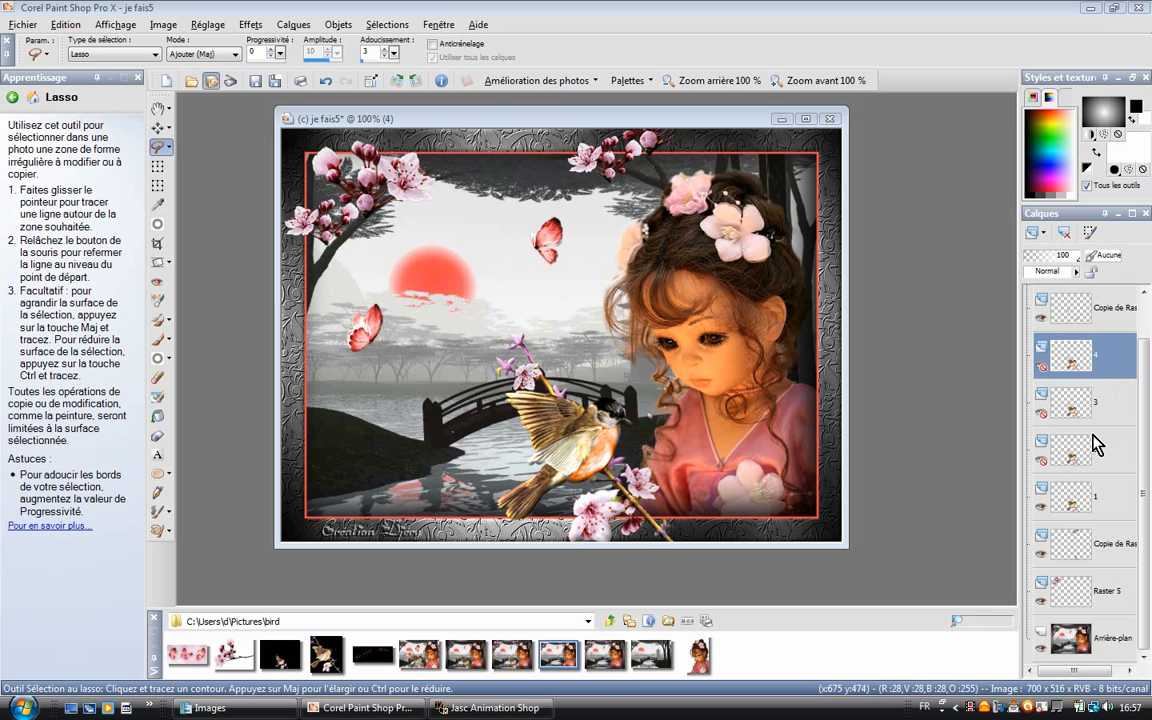
{"action": "left_click", "coordinate": [1107, 502]}
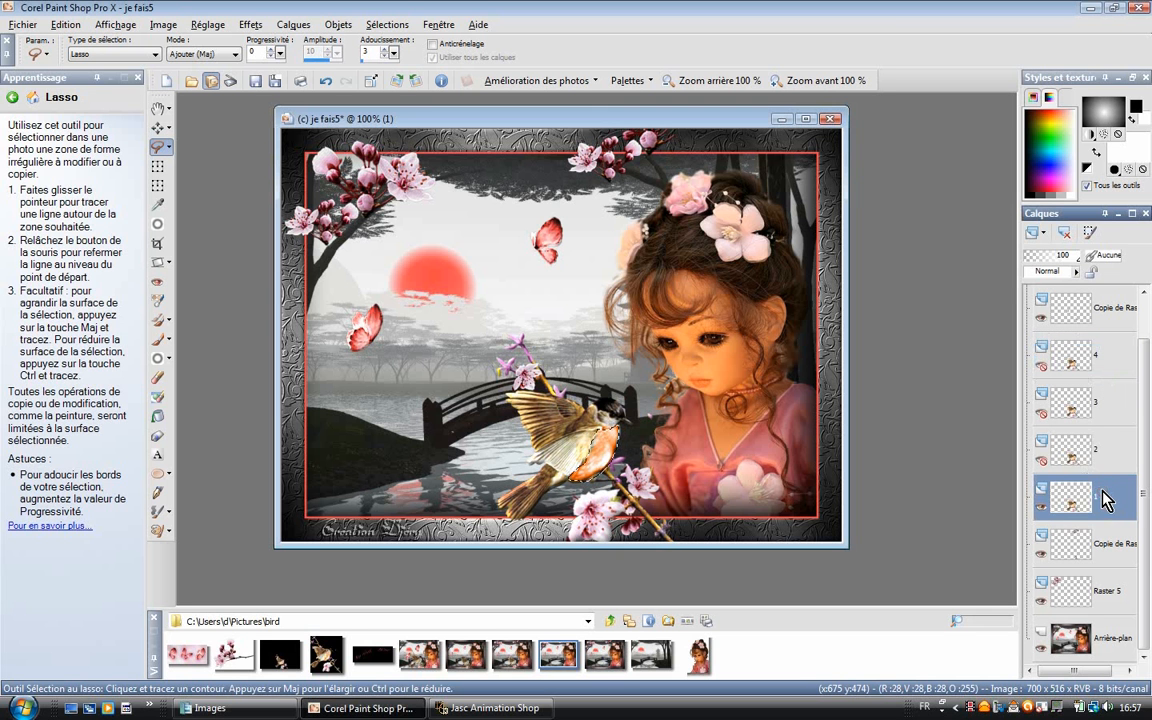
{"action": "mouse_move", "coordinate": [1107, 500]}
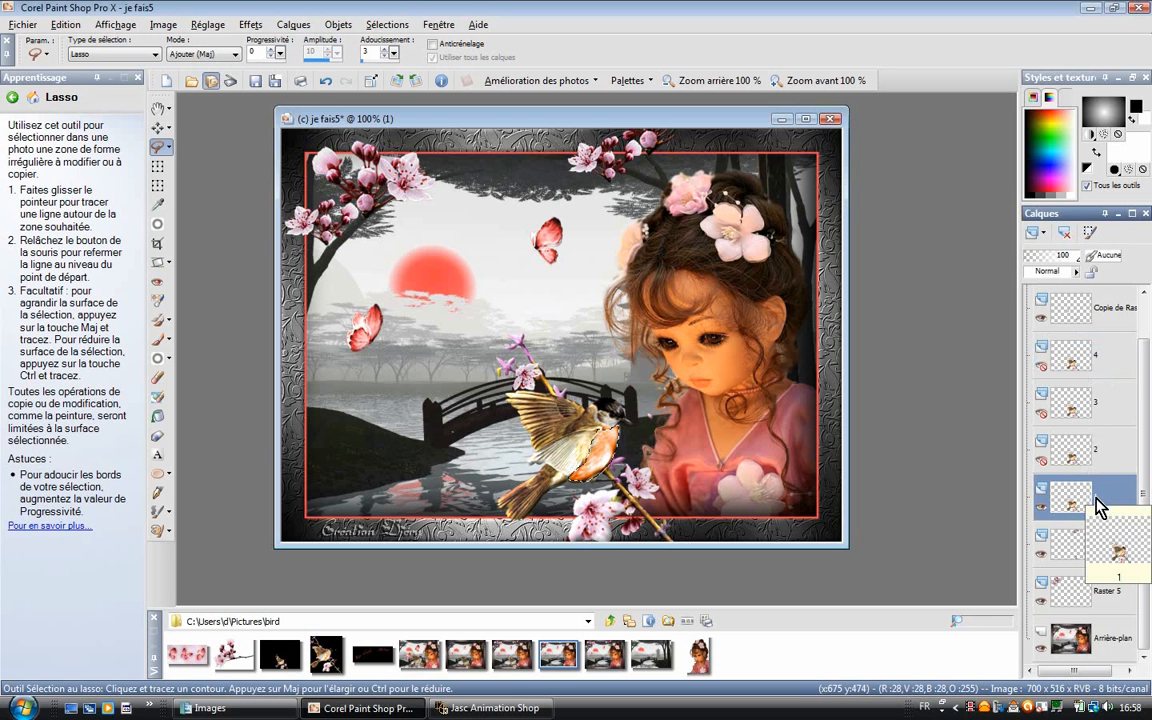
{"action": "left_click", "coordinate": [1042, 508]}
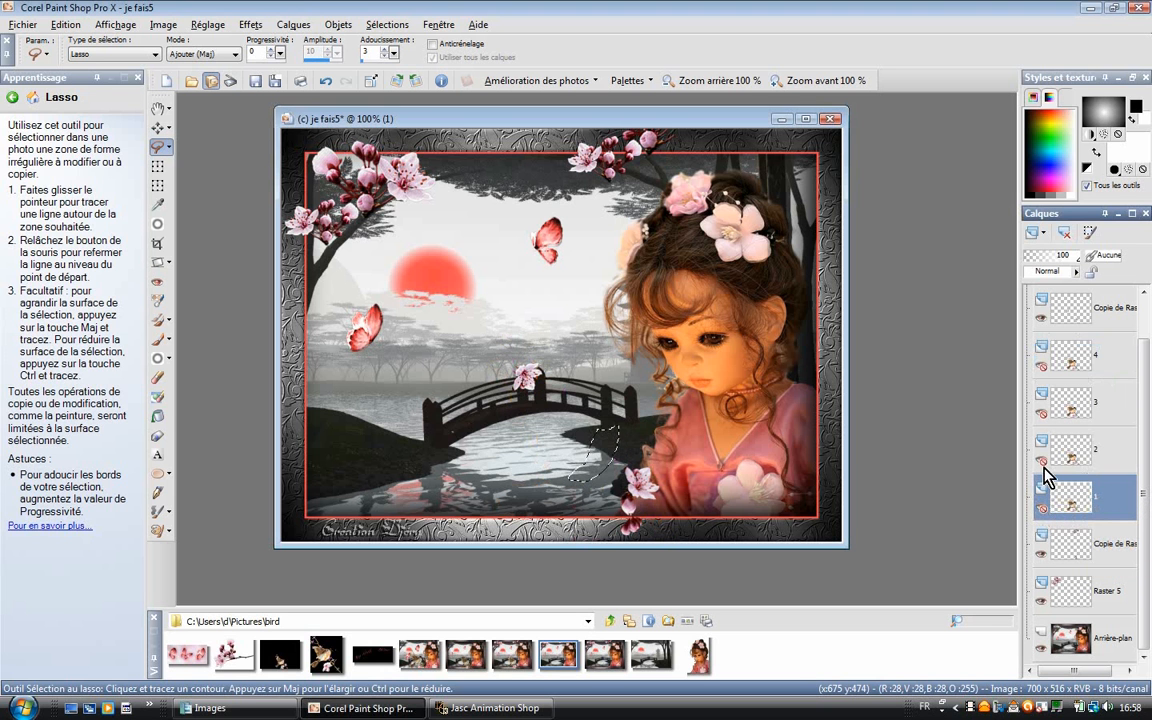
{"action": "left_click", "coordinate": [1042, 459]}
{"action": "left_click", "coordinate": [1100, 458]}
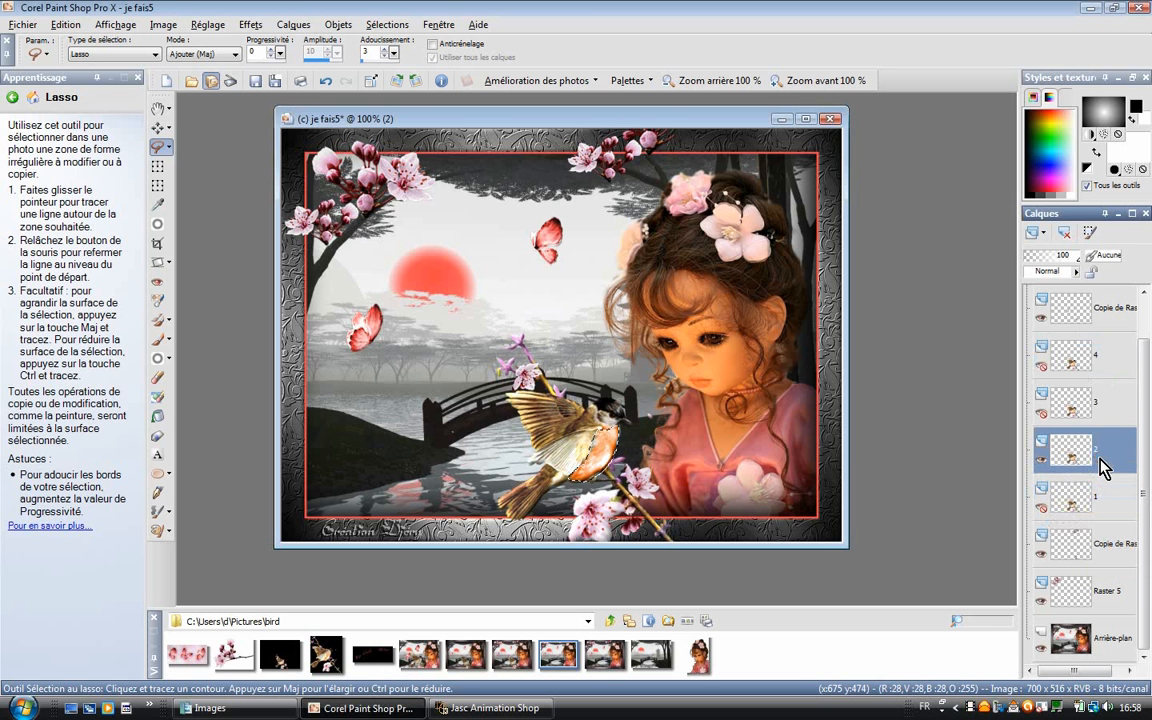
- Apply the Torsion distortion effect at 7 degrees to the selected breast area on layer 2
{"action": "left_click", "coordinate": [255, 27]}
{"action": "mouse_move", "coordinate": [334, 121]}
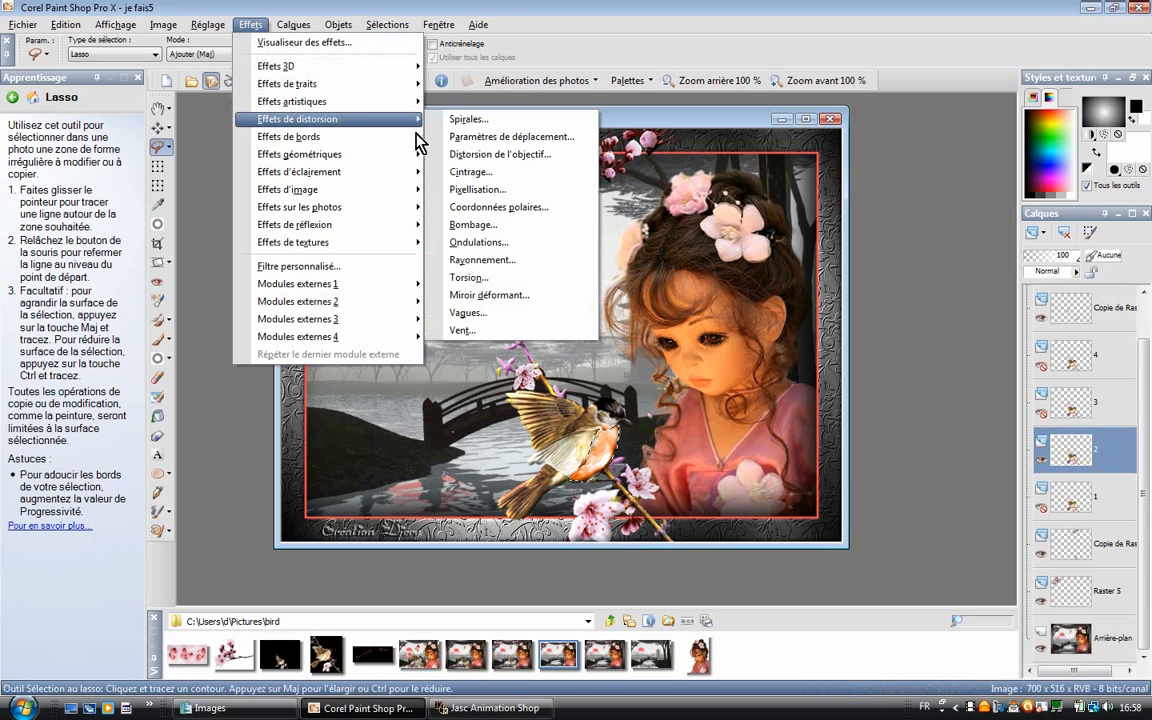
{"action": "left_click", "coordinate": [489, 277]}
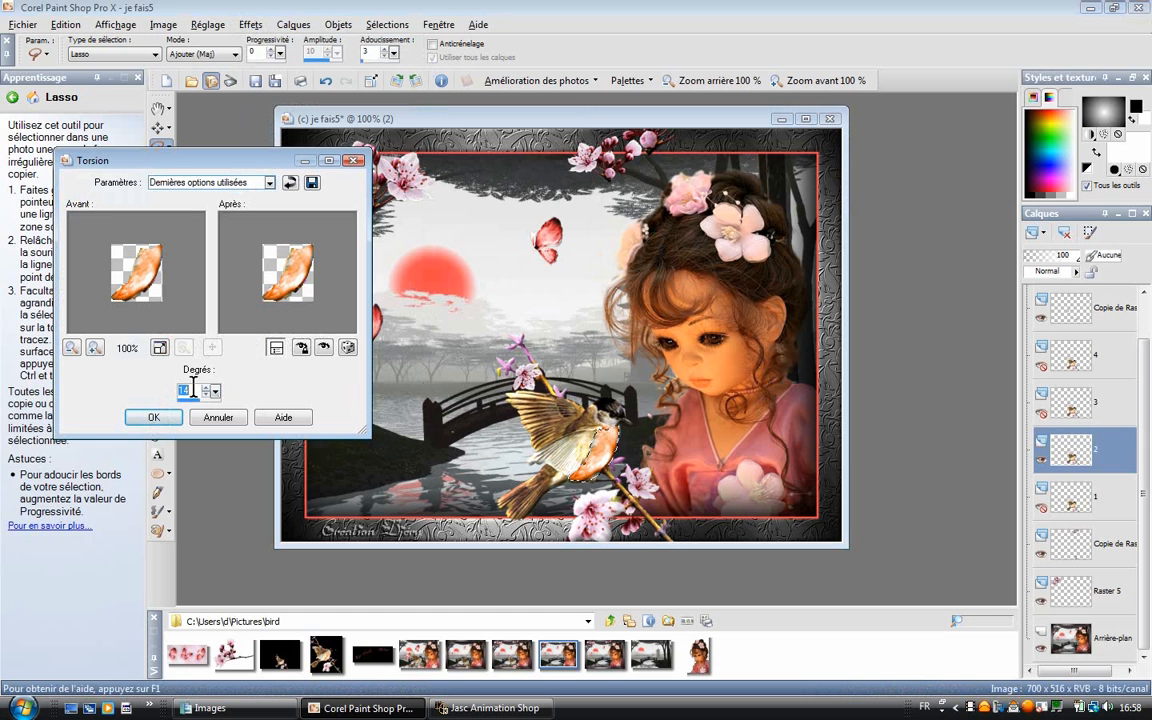
{"action": "left_click_drag", "start_coordinate": [188, 388], "coordinate": [170, 385]}
{"action": "type", "text": "7"}
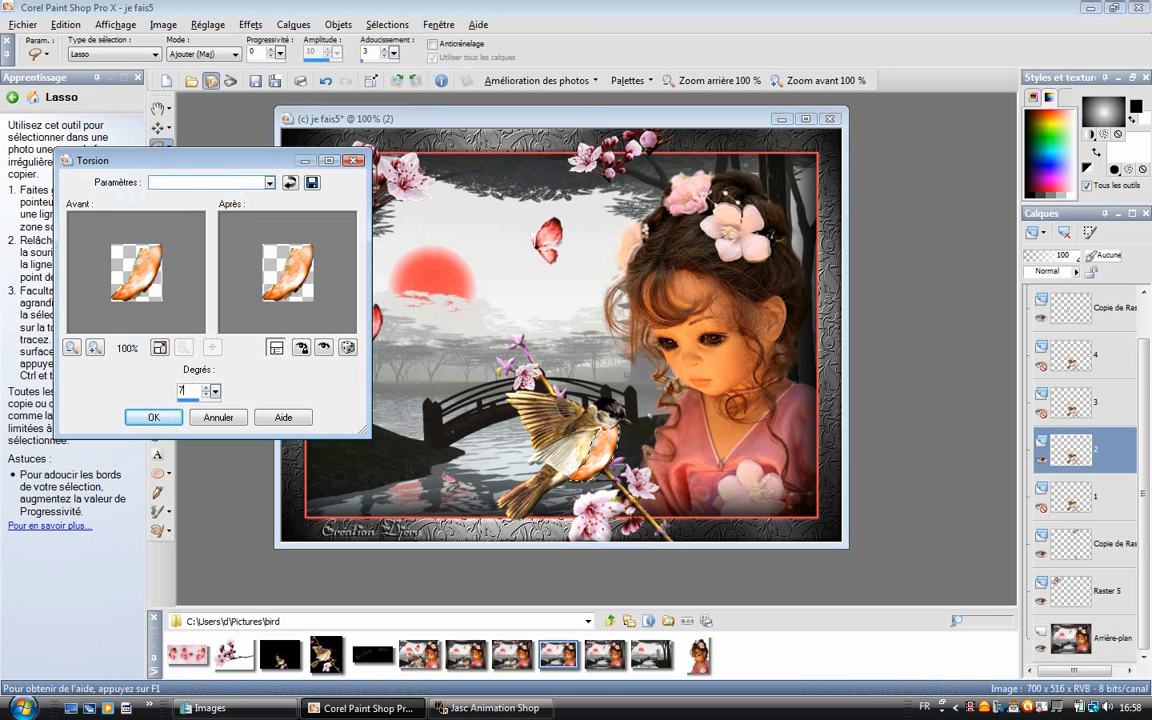
{"action": "left_click", "coordinate": [155, 418]}
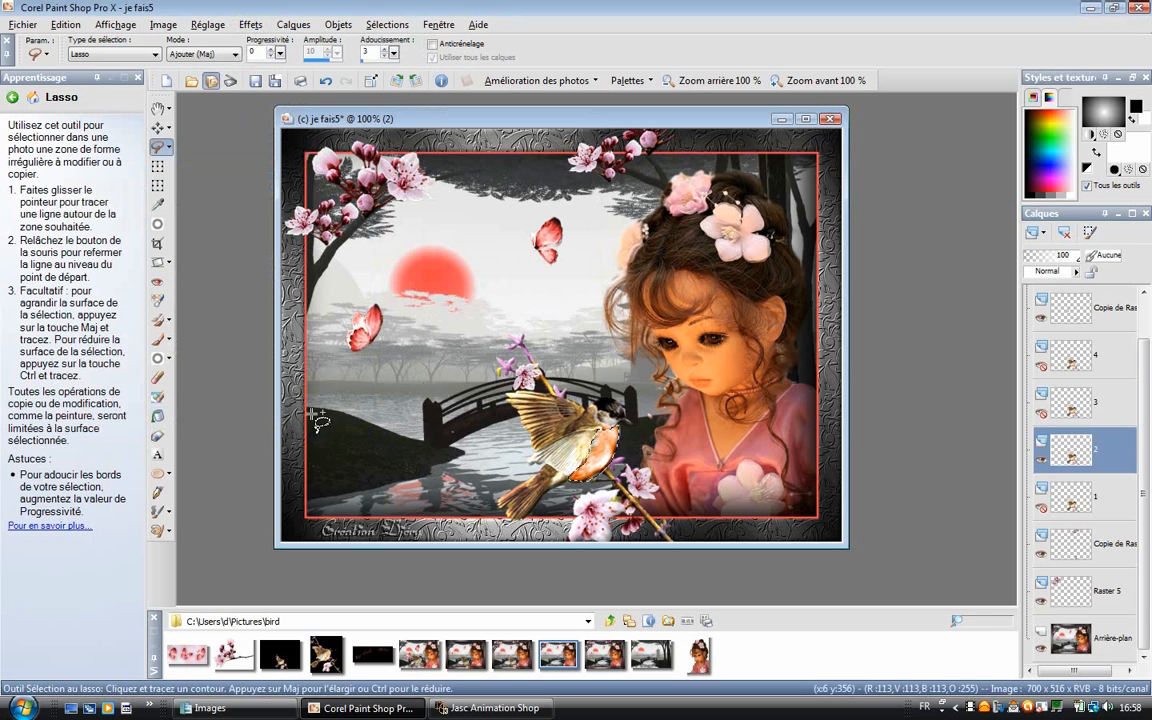
- Switch the visible bird layer from 2 to 3 and from 3 to 4, making layer 4 active
{"action": "left_click", "coordinate": [1042, 459]}
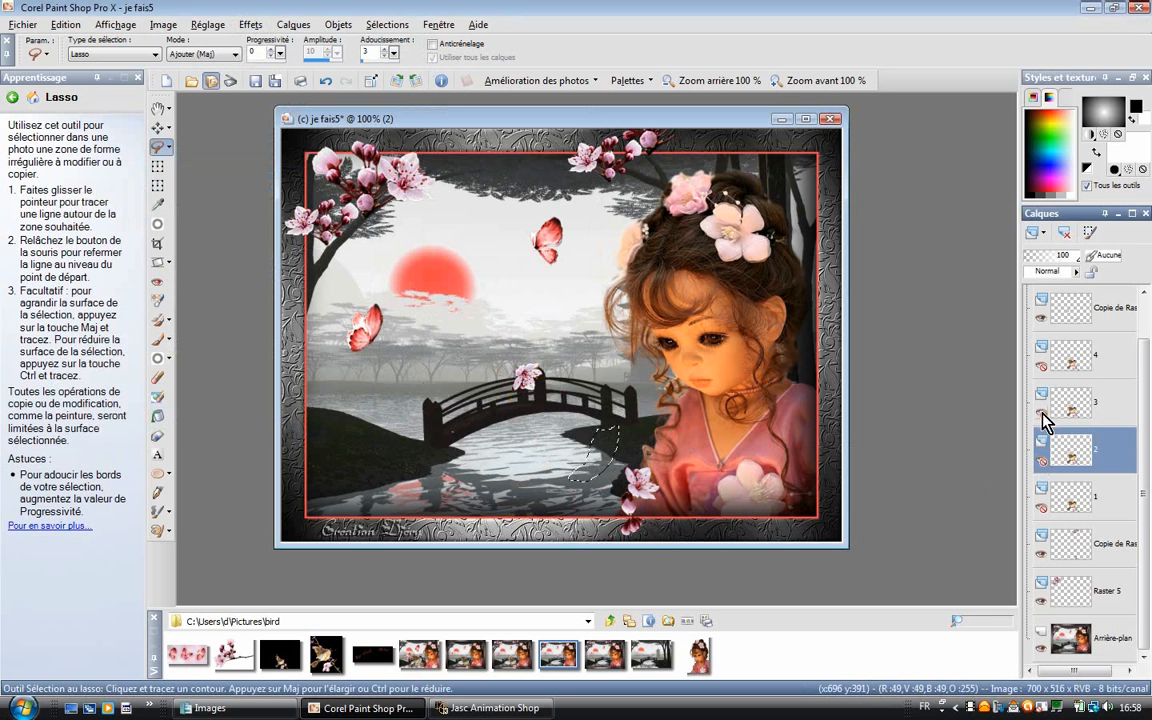
{"action": "left_click", "coordinate": [1042, 412]}
{"action": "left_click", "coordinate": [1110, 420]}
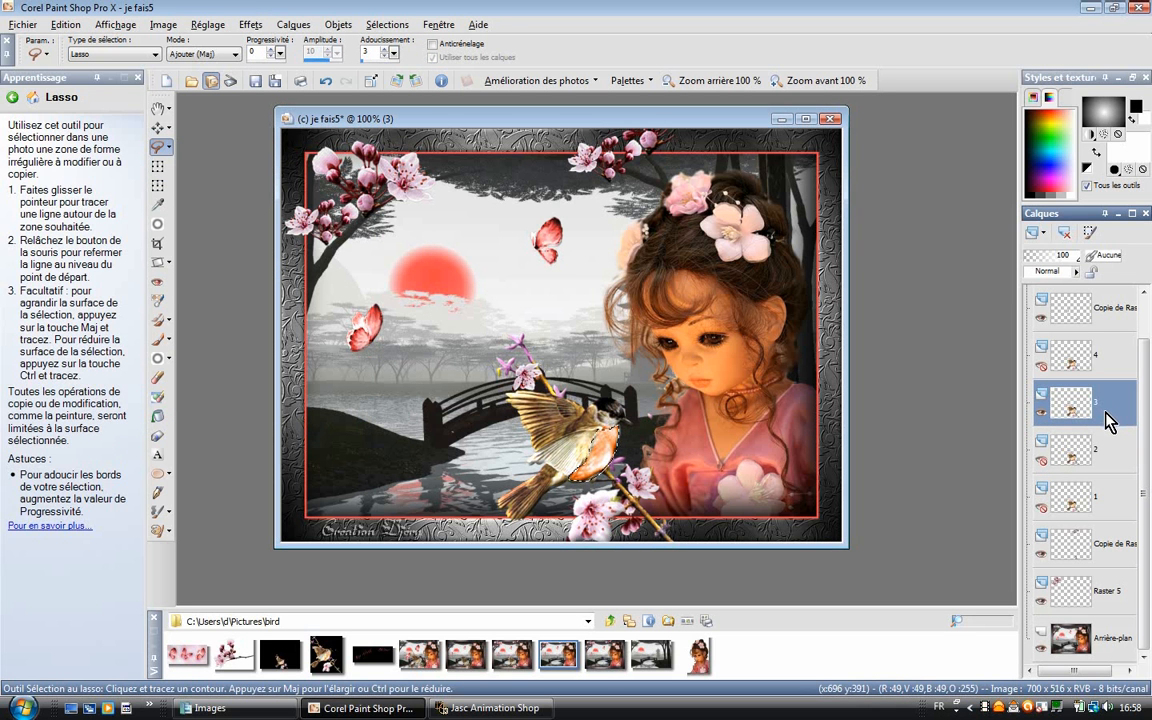
{"action": "left_click", "coordinate": [1042, 413]}
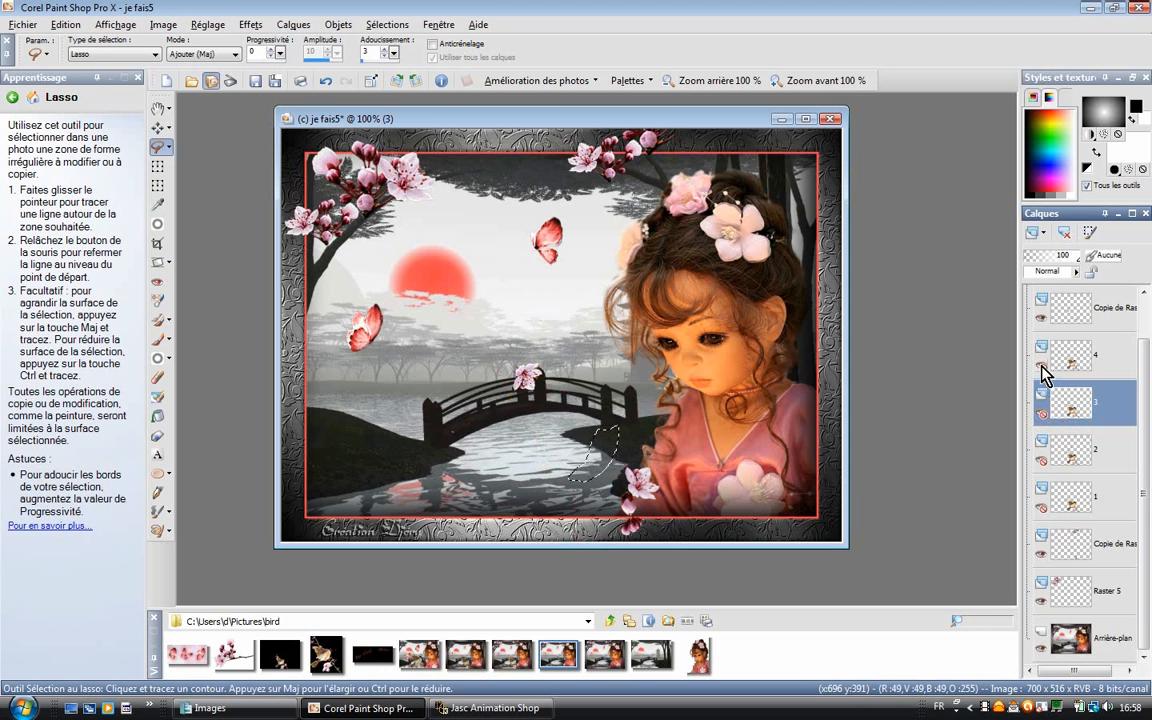
{"action": "left_click", "coordinate": [1042, 366]}
{"action": "left_click", "coordinate": [1109, 372]}
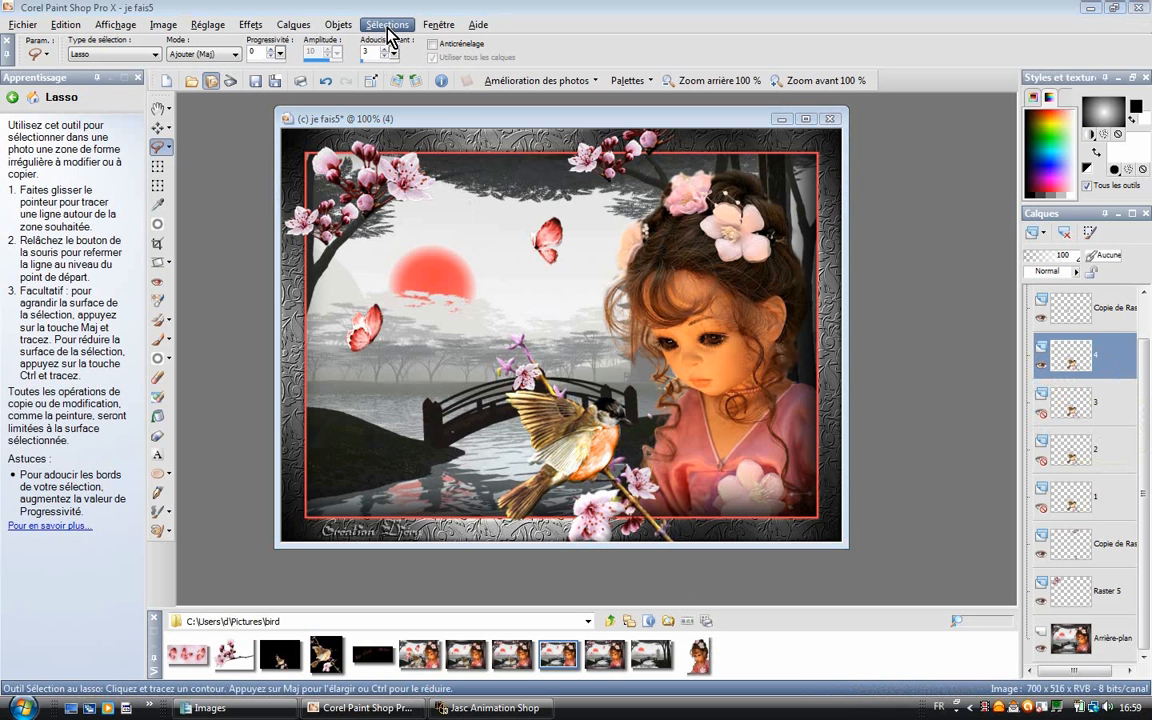
- Deselect everything to clear the selection around the bird's breast
{"action": "left_click", "coordinate": [432, 117]}
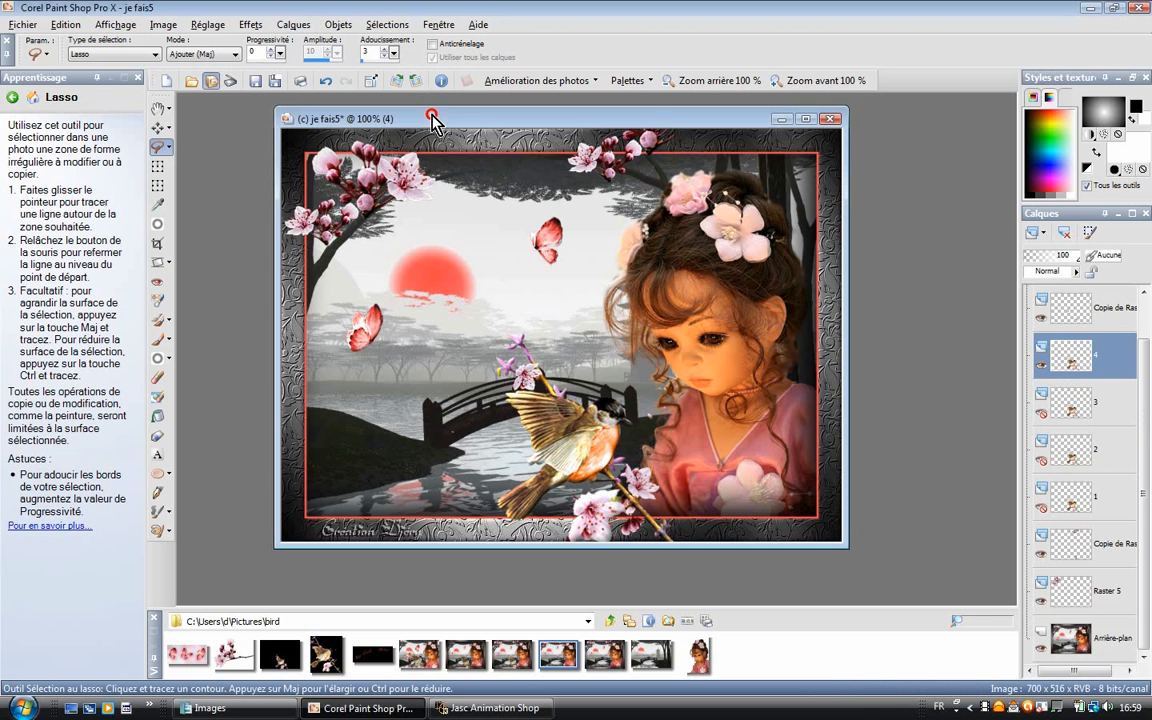
{"action": "left_click", "coordinate": [399, 31]}
{"action": "left_click", "coordinate": [413, 61]}
- Hide bird layer 4, and make bird layer 1 active and visible again
{"action": "left_click", "coordinate": [1042, 366]}
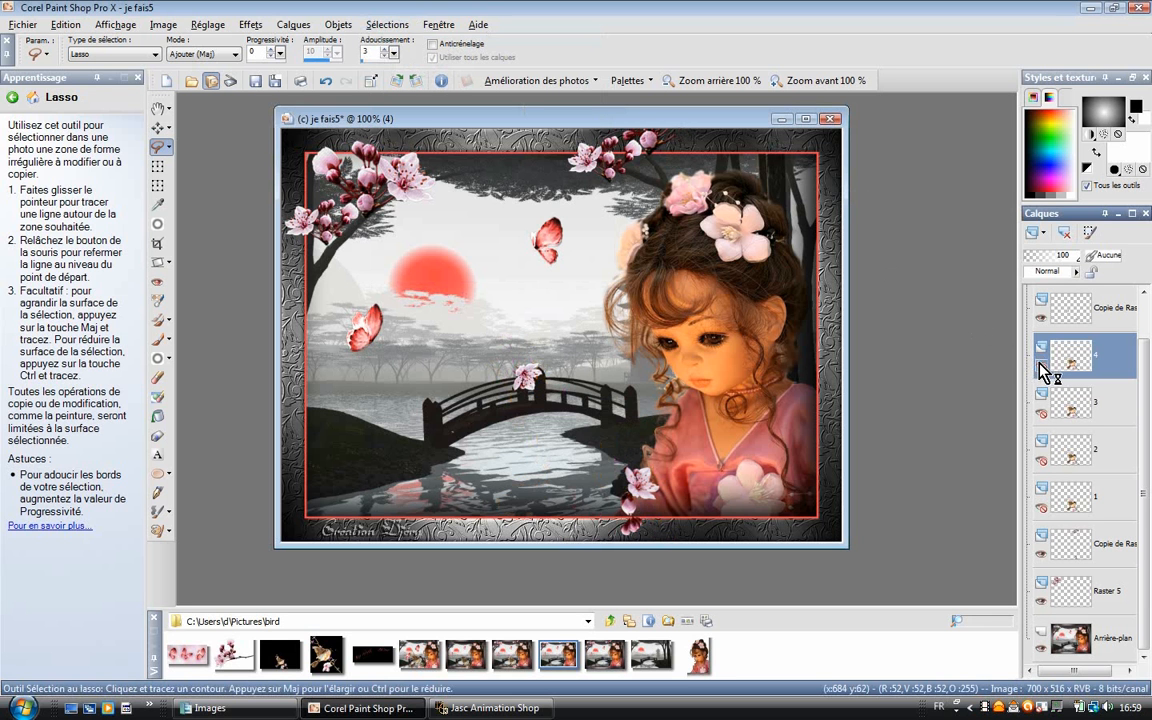
{"action": "left_click", "coordinate": [1104, 513]}
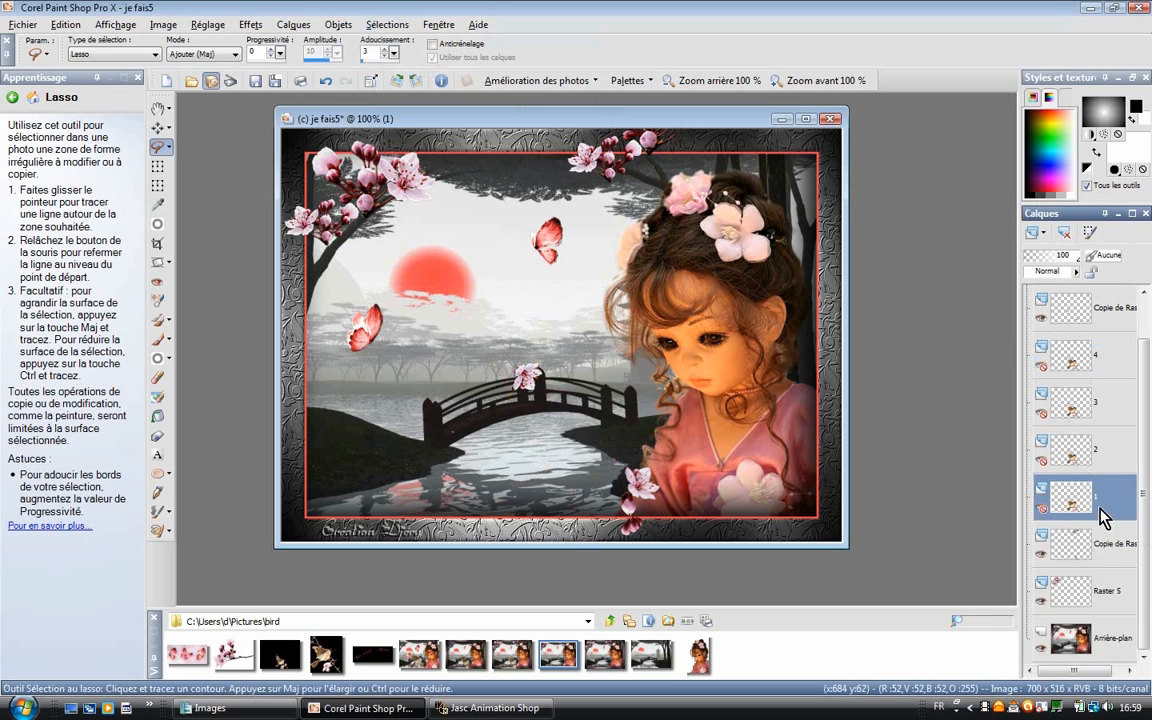
{"action": "left_click", "coordinate": [1043, 507]}
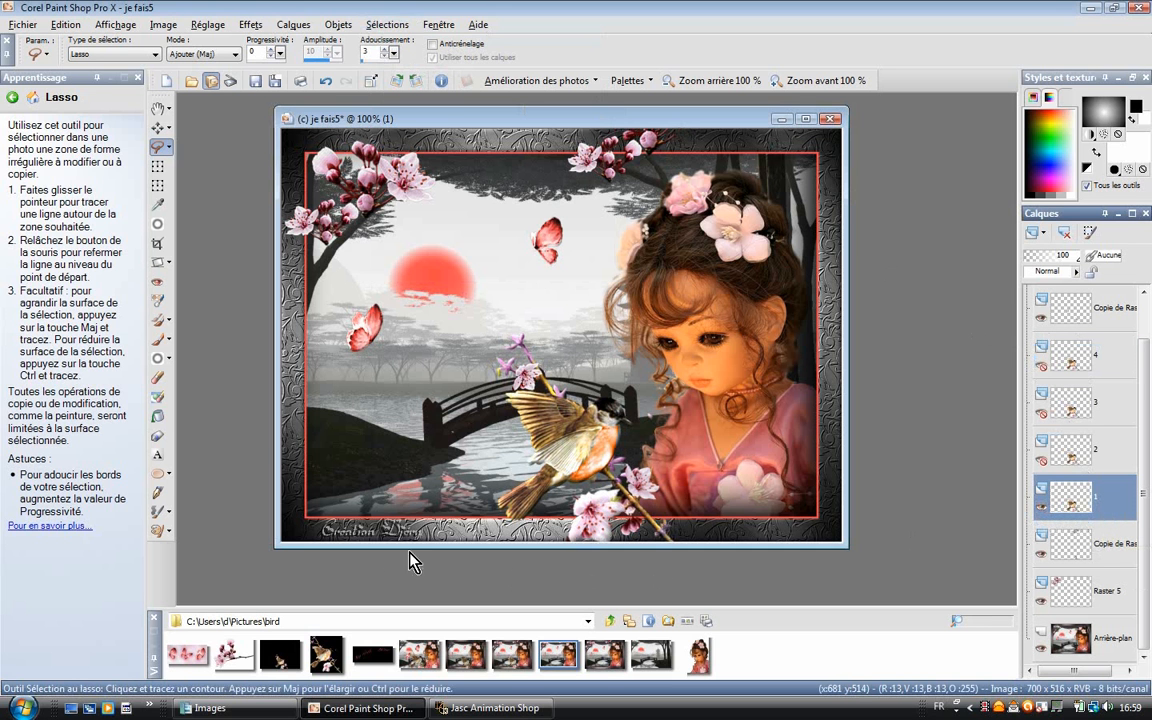
- Choose the Warp Brush in push mode and set its size to 57
{"action": "left_click", "coordinate": [167, 512]}
{"action": "left_click", "coordinate": [220, 513]}
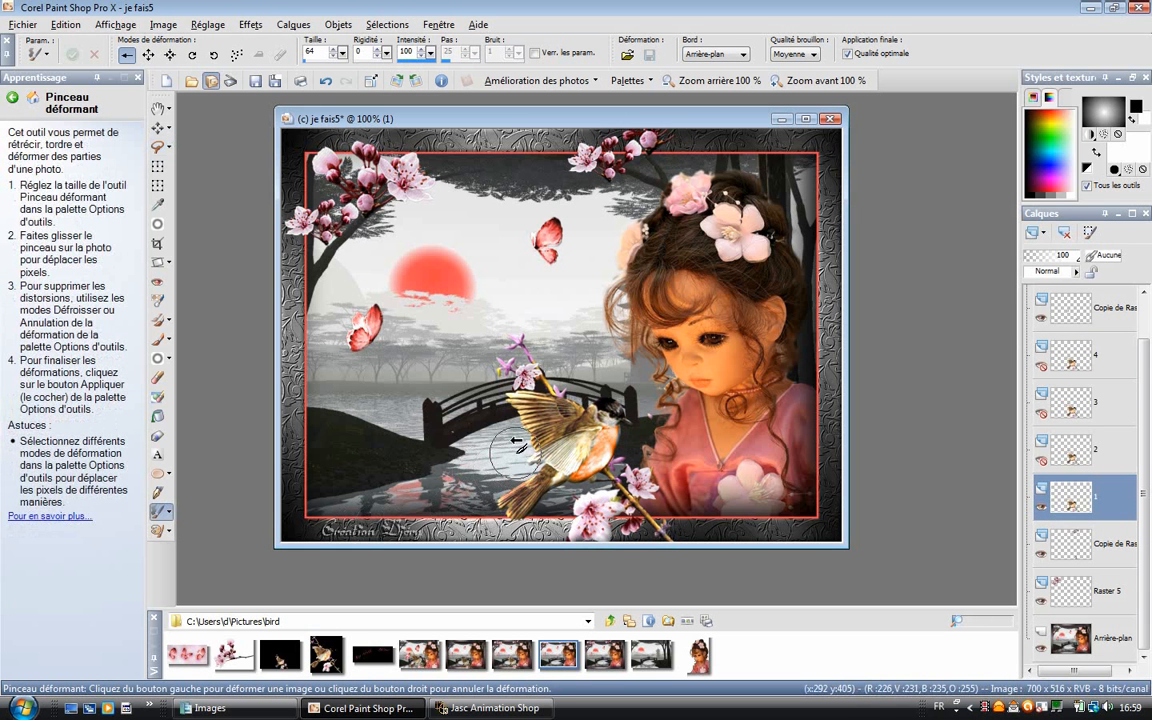
{"action": "left_click", "coordinate": [334, 56]}
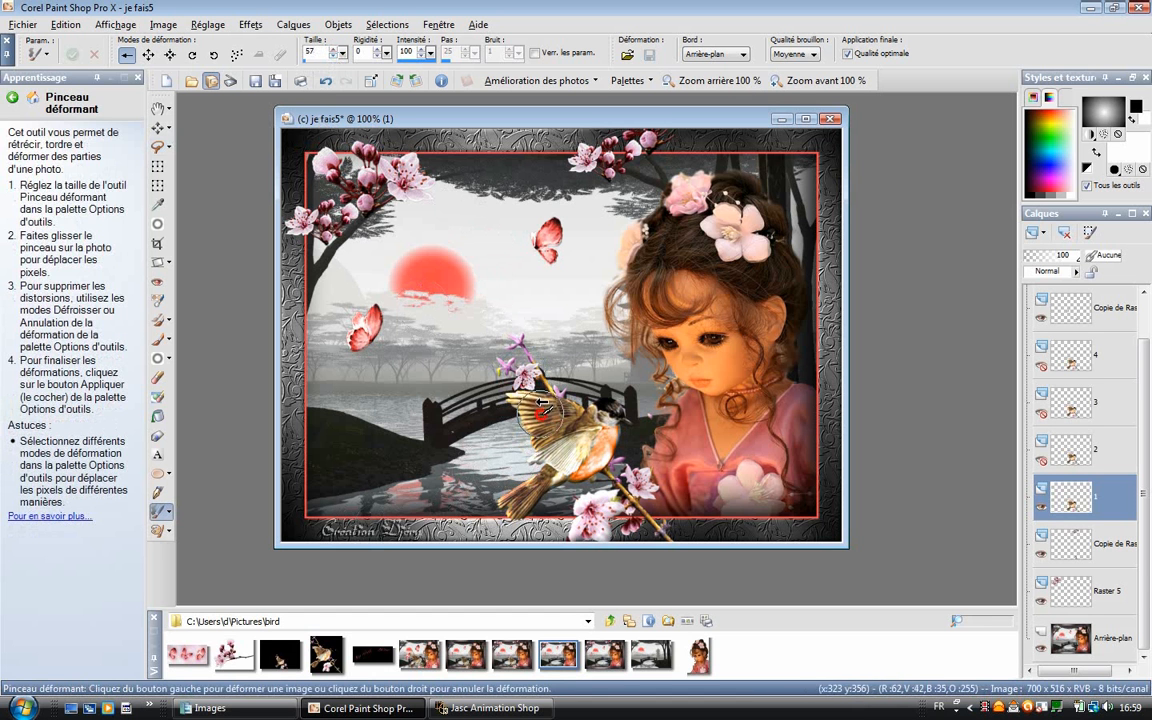
- Try pushing the bird's wing toward its body on layer 1, undo the warp, and keep layer 1 visible
{"action": "left_click_drag", "start_coordinate": [540, 416], "coordinate": [568, 456]}
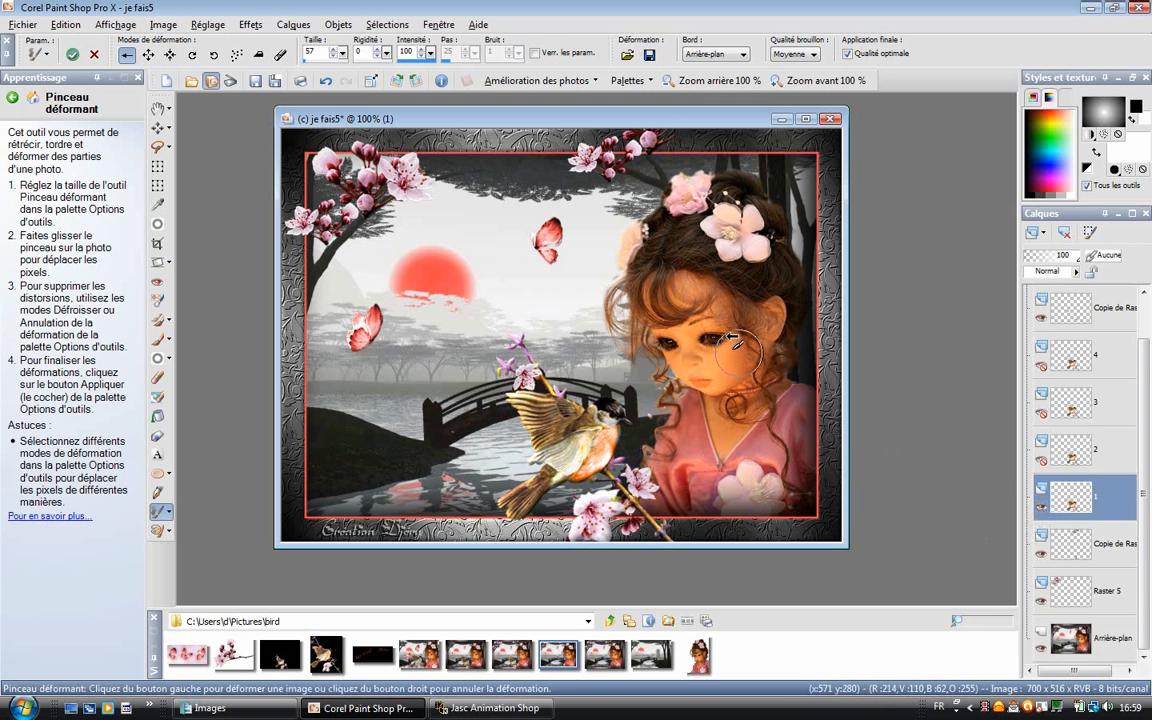
{"action": "left_click", "coordinate": [326, 88]}
{"action": "left_click", "coordinate": [326, 88]}
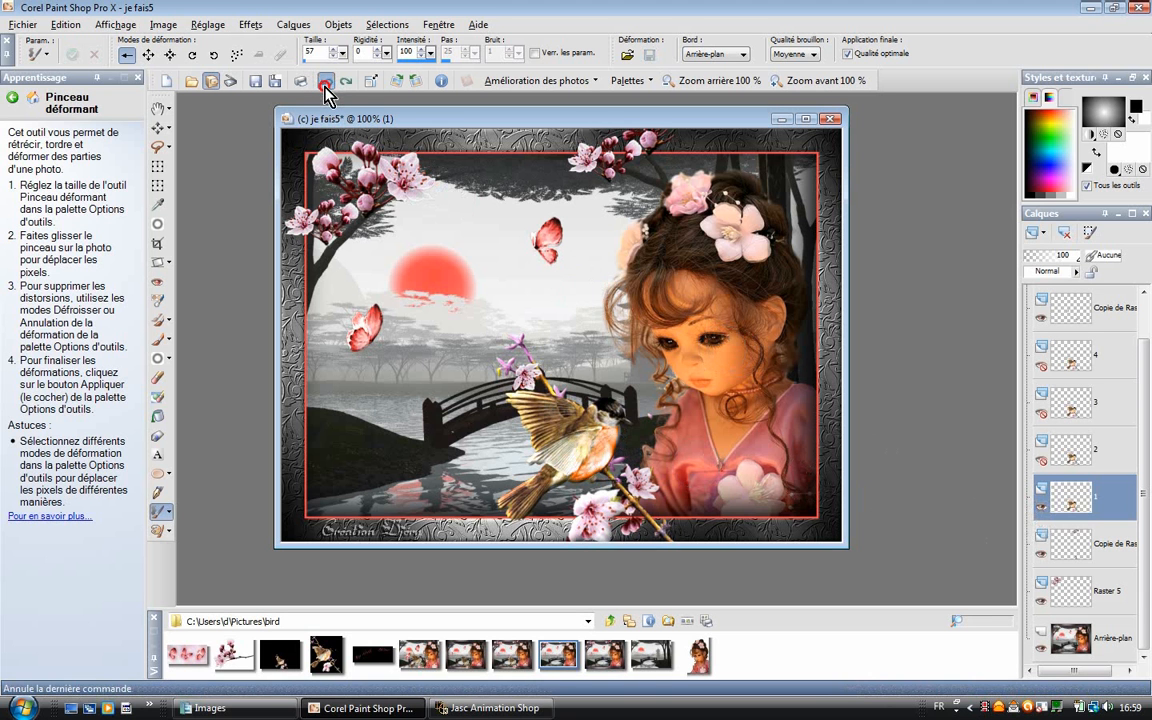
{"action": "left_click", "coordinate": [326, 88]}
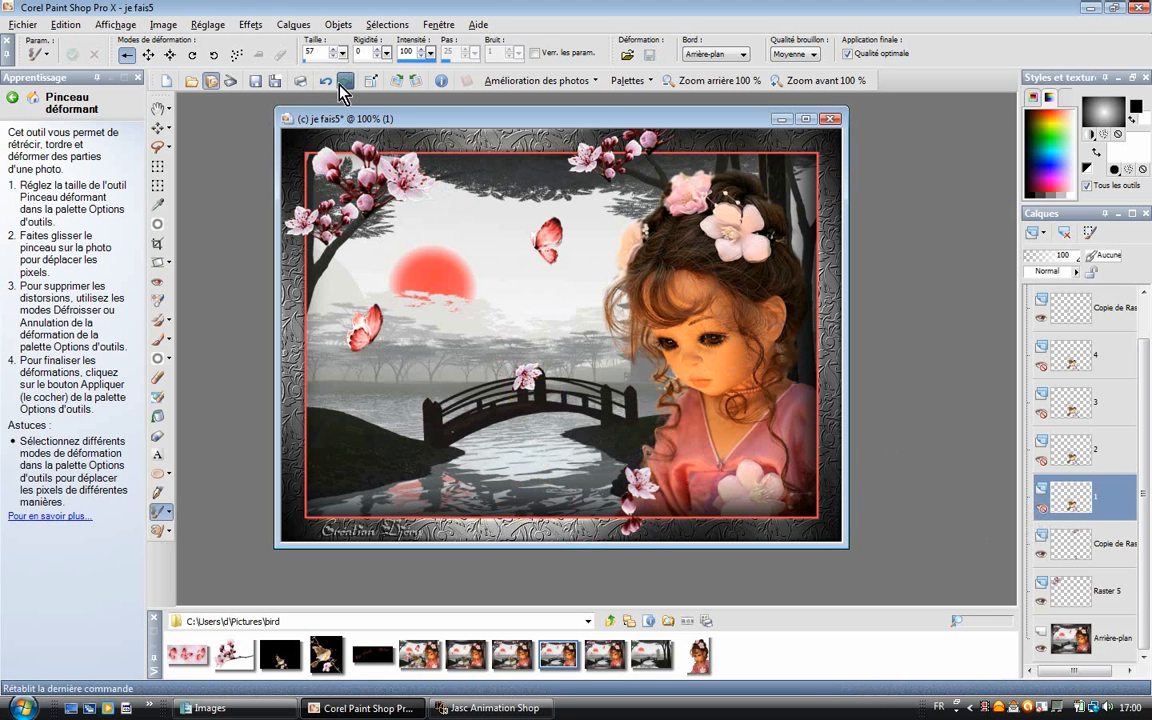
{"action": "left_click", "coordinate": [345, 88]}
{"action": "left_click", "coordinate": [345, 88]}
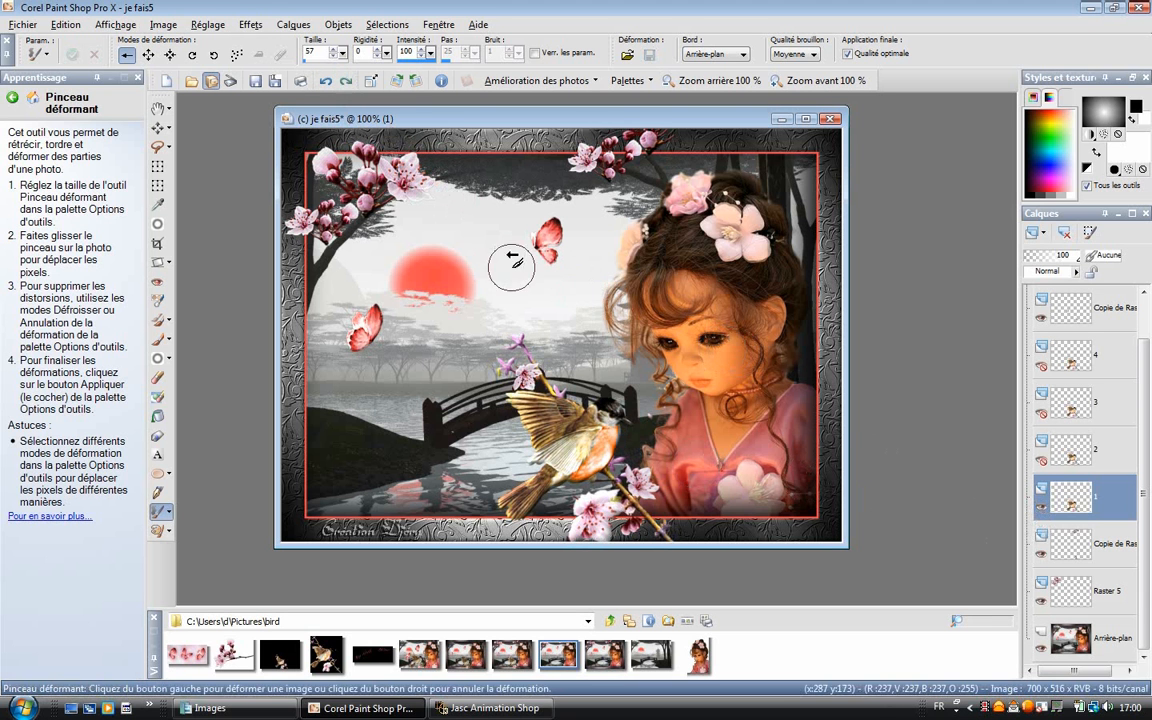
{"action": "left_click", "coordinate": [345, 88]}
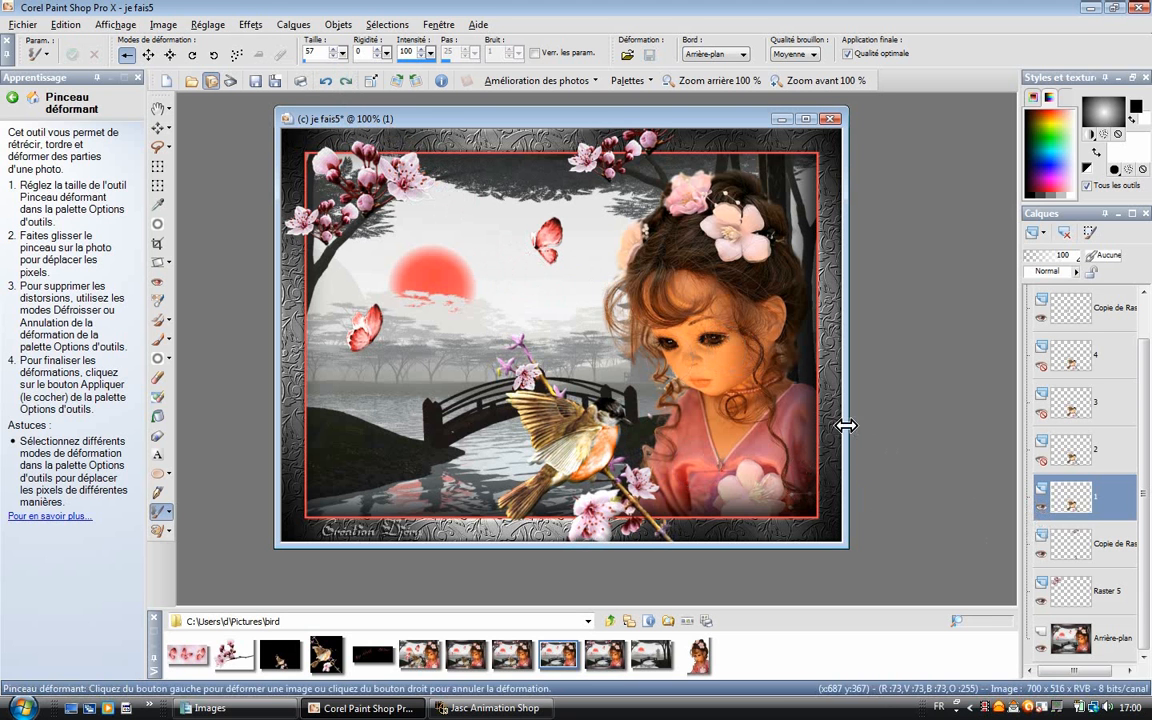
- Show and activate bird layer 2 in place of layer 1, and warp its wing down toward the body
{"action": "left_click", "coordinate": [1041, 508]}
{"action": "left_click", "coordinate": [1041, 460]}
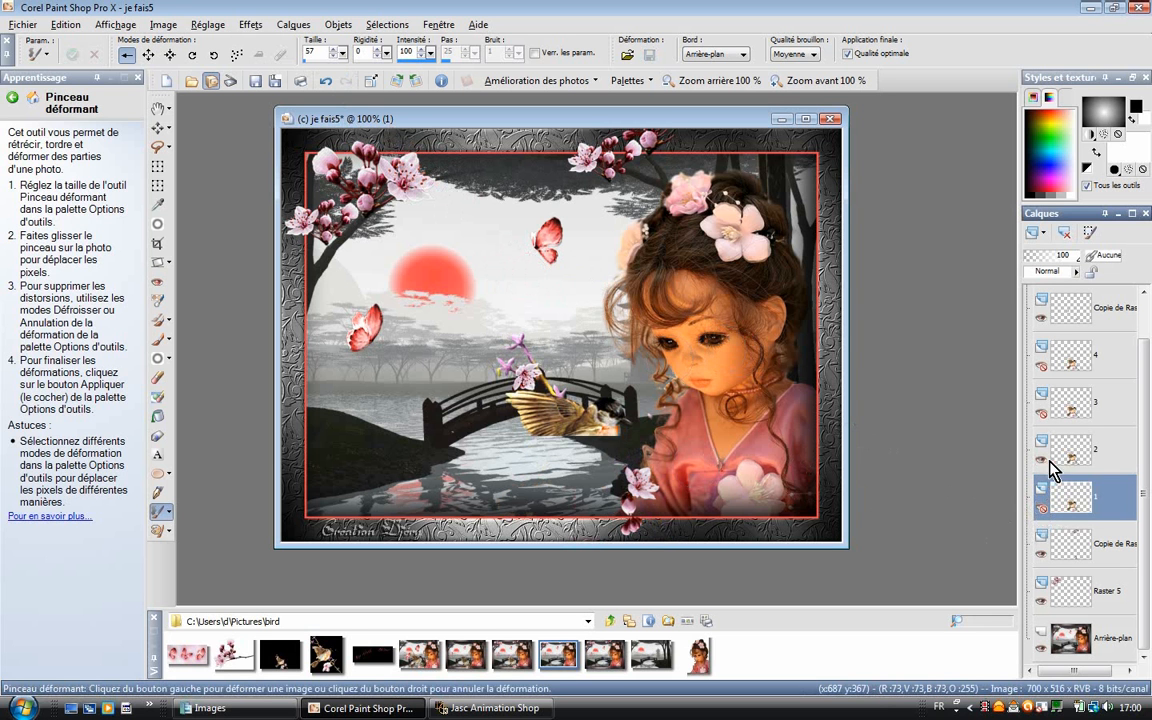
{"action": "left_click", "coordinate": [1099, 462]}
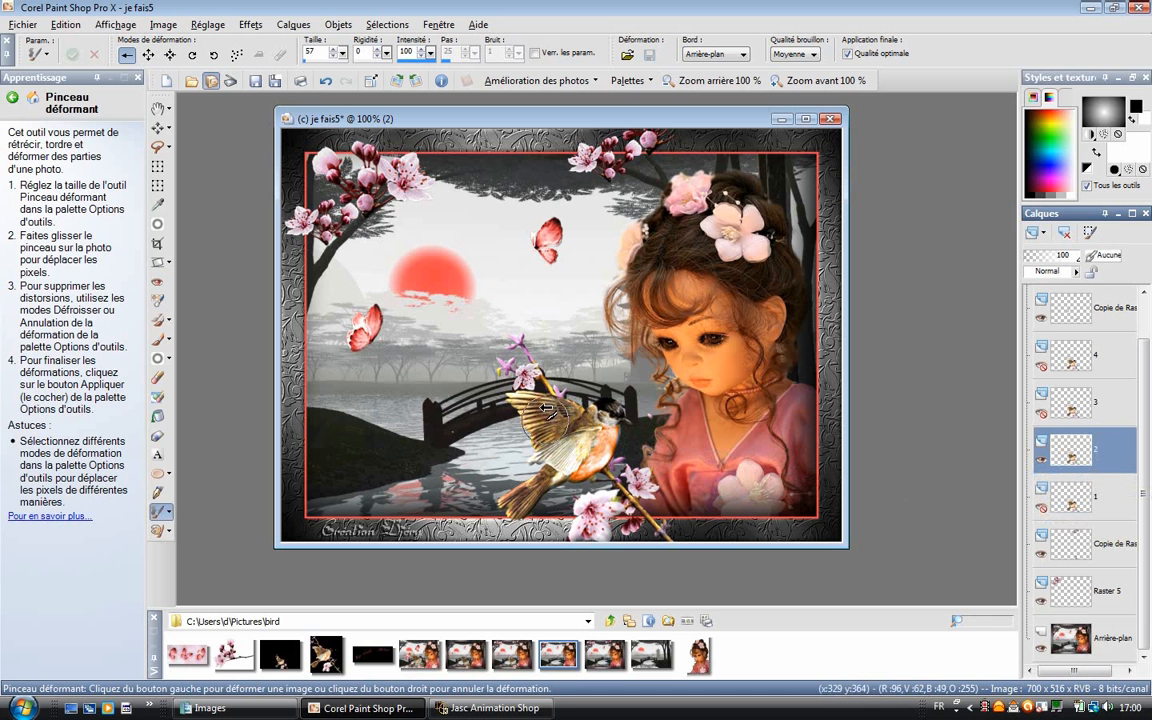
{"action": "left_click_drag", "start_coordinate": [545, 420], "coordinate": [576, 452]}
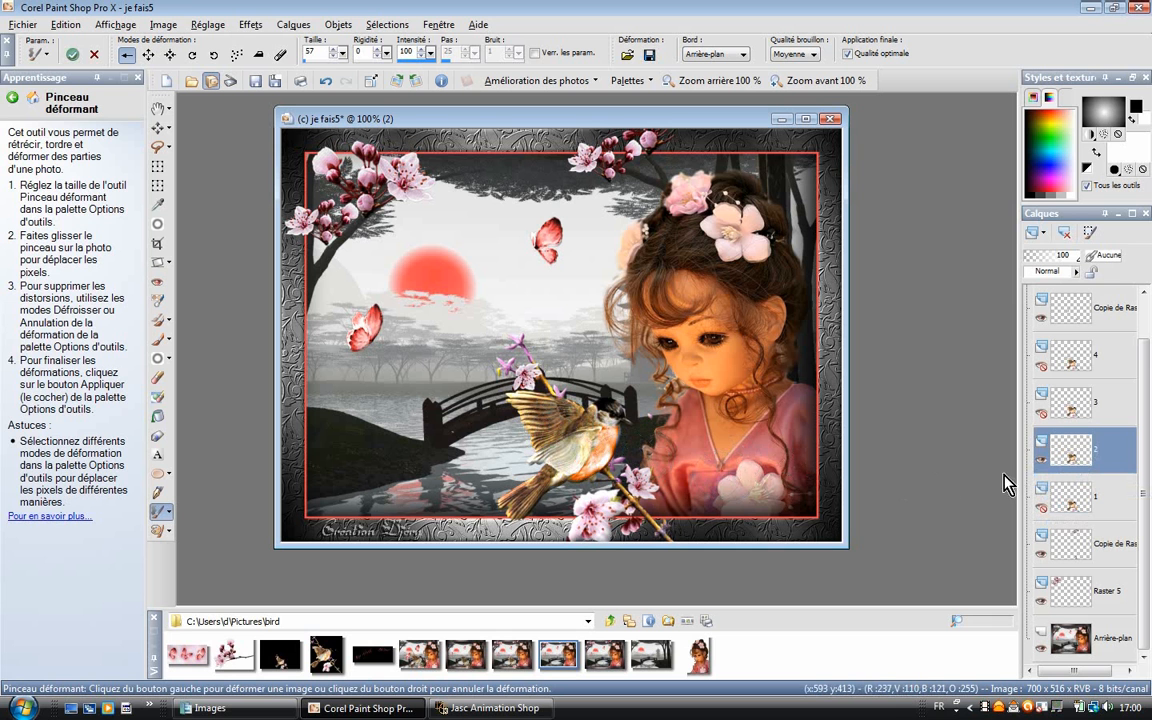
- Apply the layer 2 warp, show and activate bird layer 3 instead, and warp its wing down toward the body
{"action": "left_click", "coordinate": [1041, 462]}
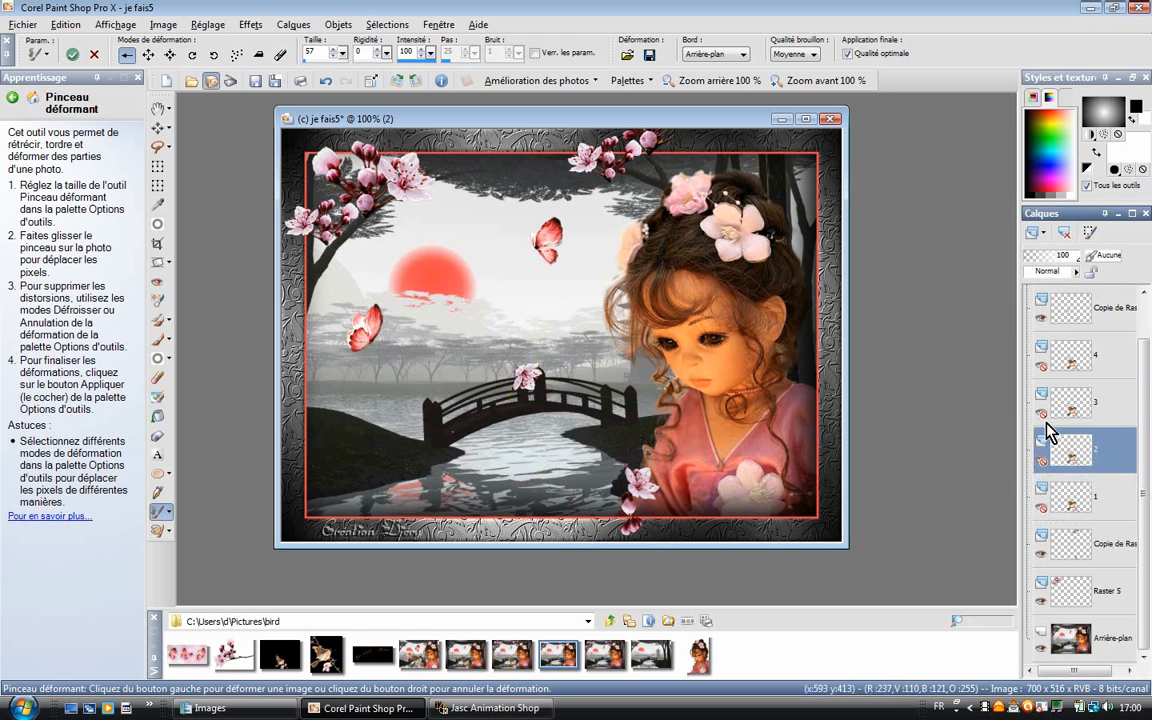
{"action": "left_click", "coordinate": [1043, 412]}
{"action": "left_click", "coordinate": [1100, 420]}
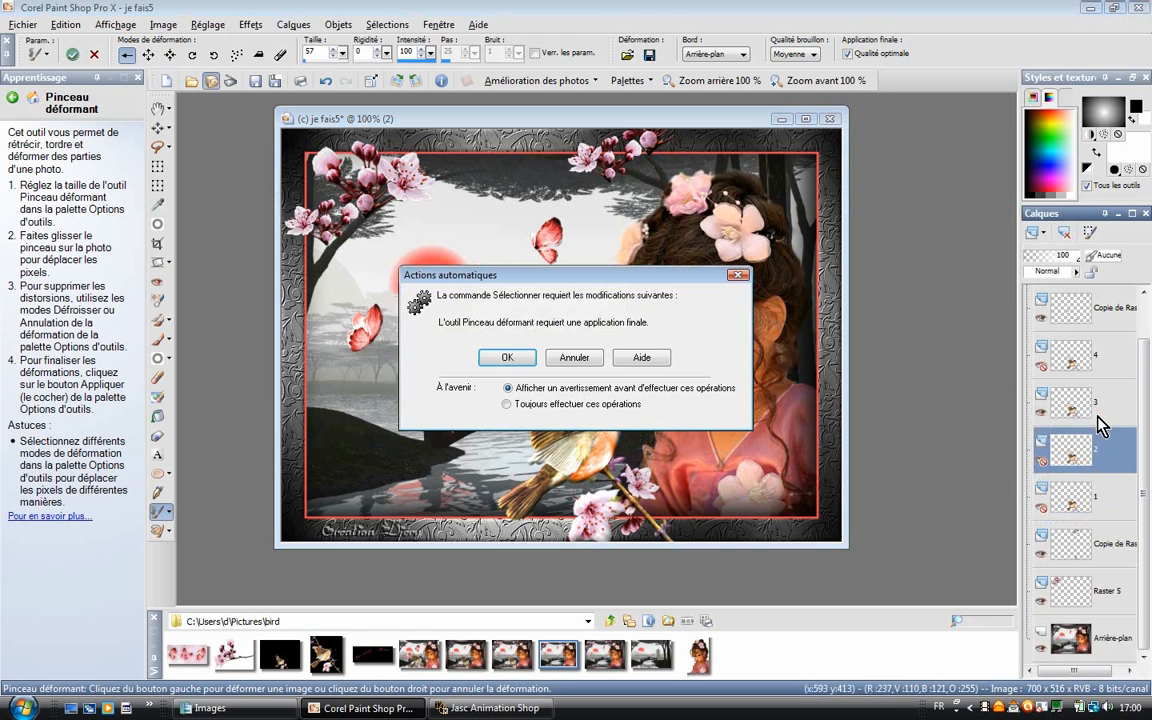
{"action": "left_click", "coordinate": [507, 358]}
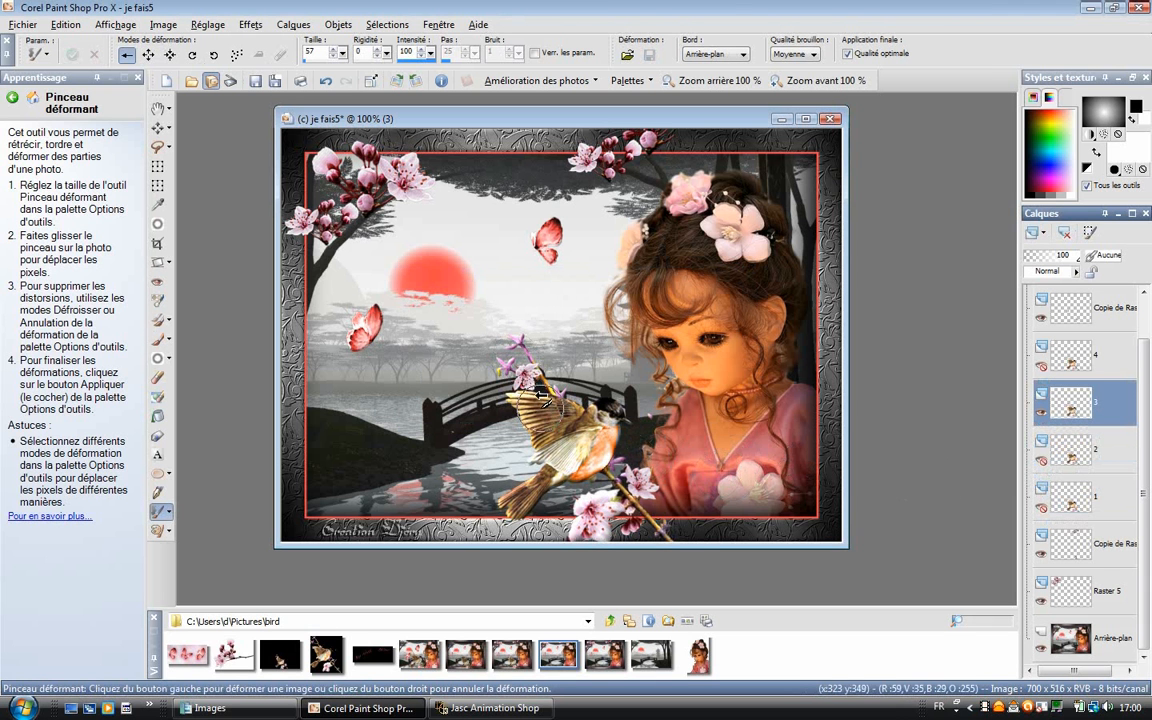
{"action": "mouse_move", "coordinate": [541, 407]}
{"action": "left_mouse_down"}
{"action": "mouse_move", "coordinate": [550, 418]}
{"action": "mouse_move", "coordinate": [518, 407]}
{"action": "mouse_move", "coordinate": [576, 455]}
{"action": "left_mouse_up"}
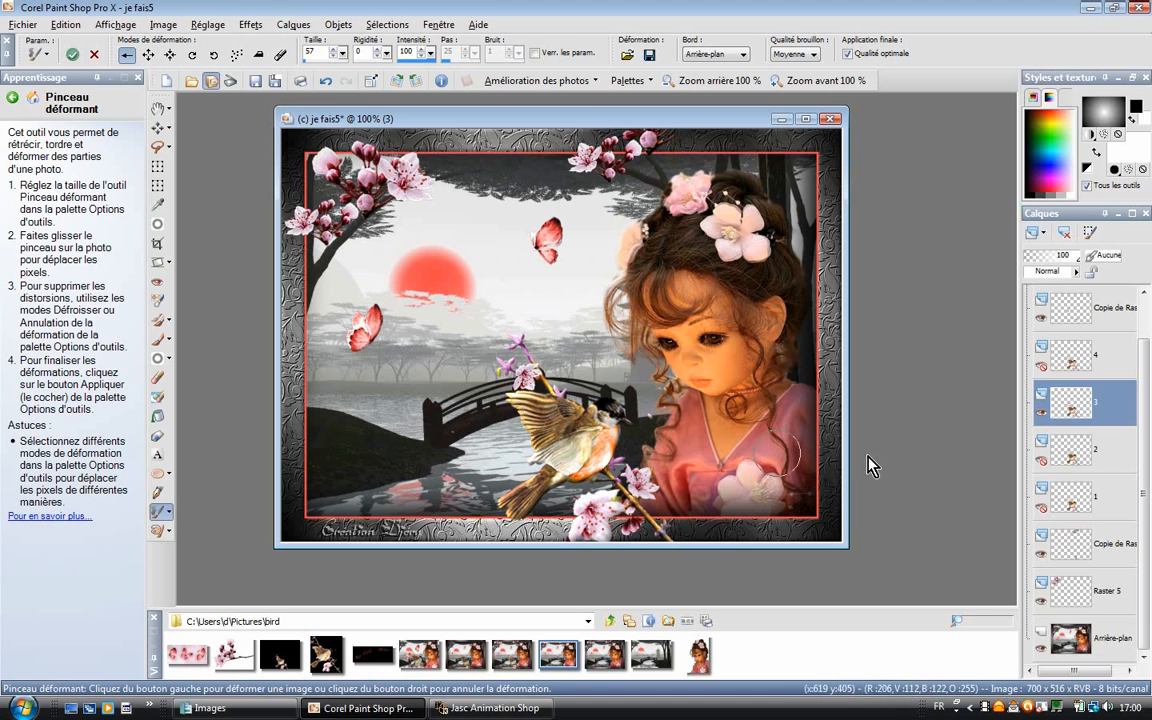
- Apply the layer 3 warp, show and activate bird layer 4 instead, and warp its wing down toward the body
{"action": "left_click", "coordinate": [1041, 413]}
{"action": "left_click", "coordinate": [1042, 368]}
{"action": "left_click", "coordinate": [1095, 372]}
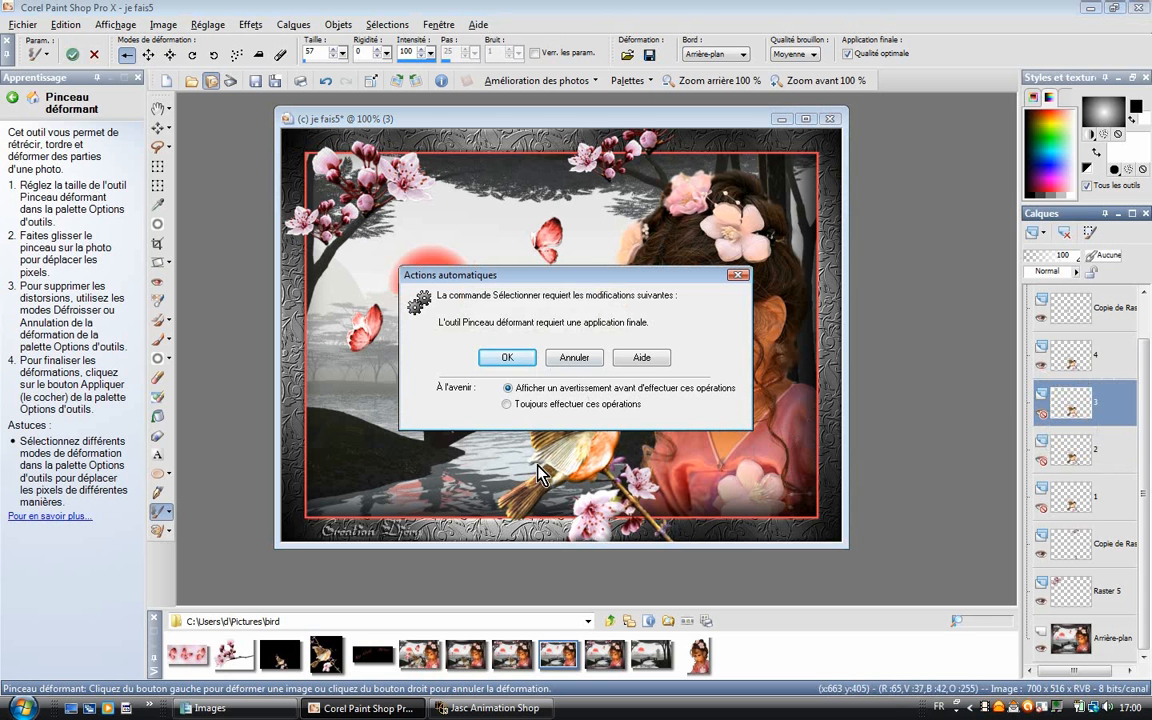
{"action": "left_click", "coordinate": [508, 358]}
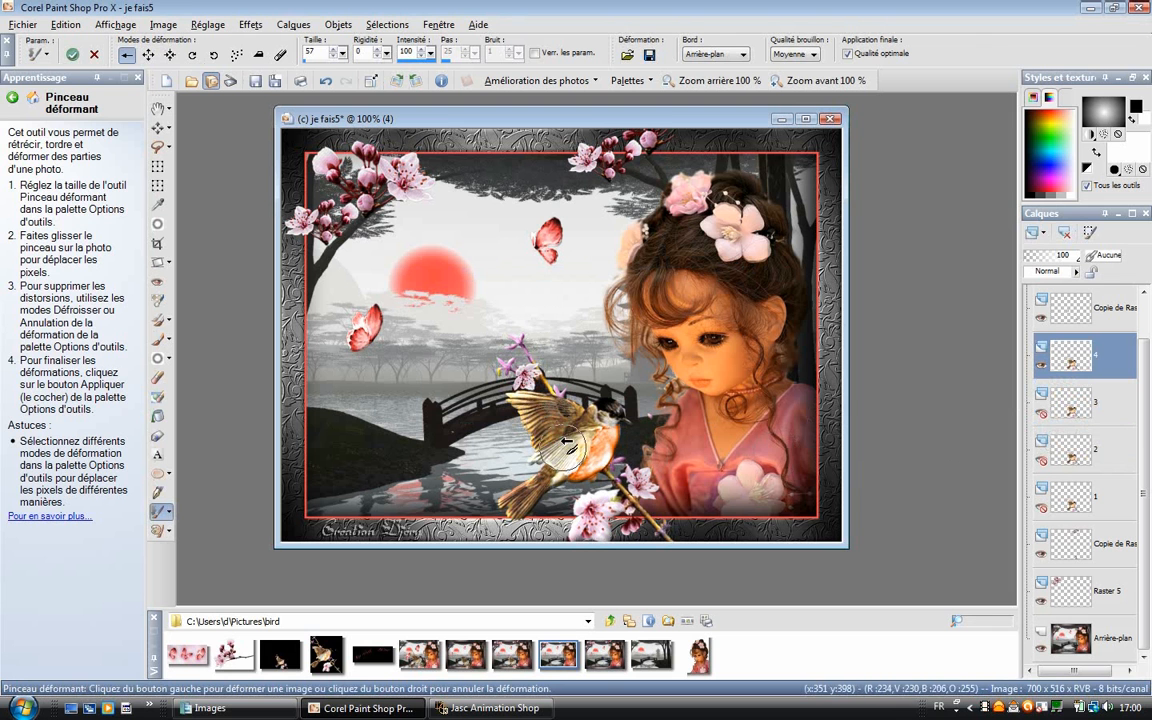
{"action": "left_click_drag", "start_coordinate": [520, 410], "coordinate": [567, 445]}
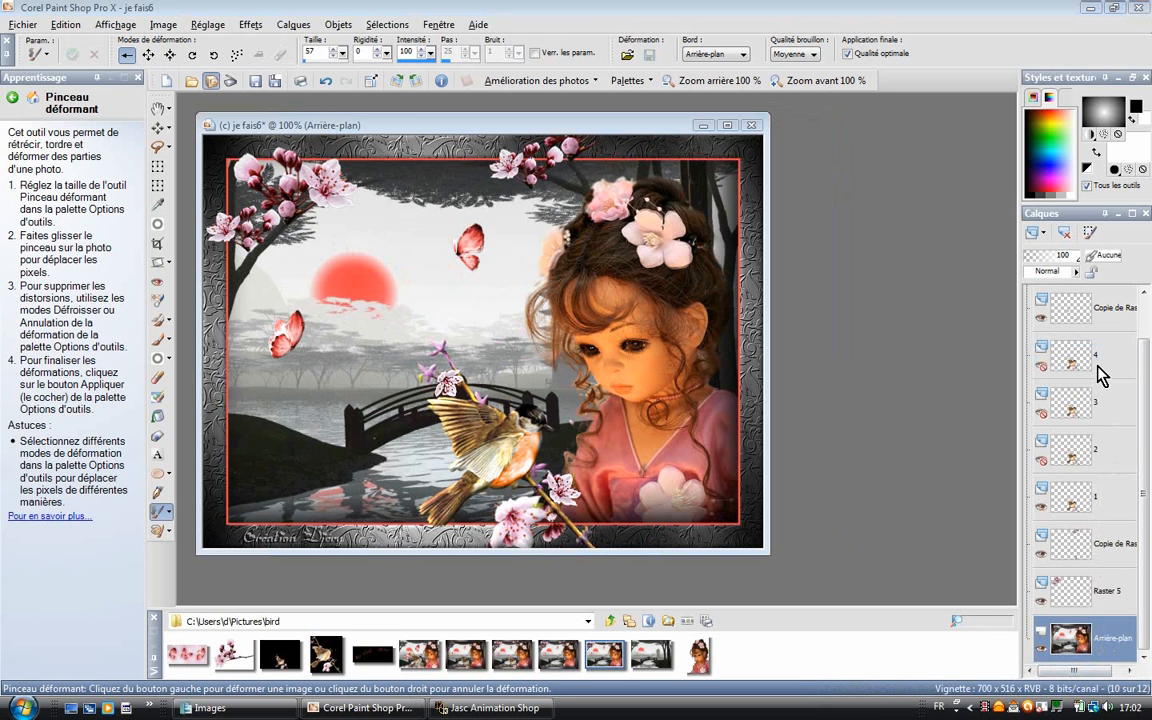
- Copy the merged je fais6 image showing bird layer 1 and paste it into Jasc Animation Shop as a new animation
{"action": "left_click", "coordinate": [64, 24]}
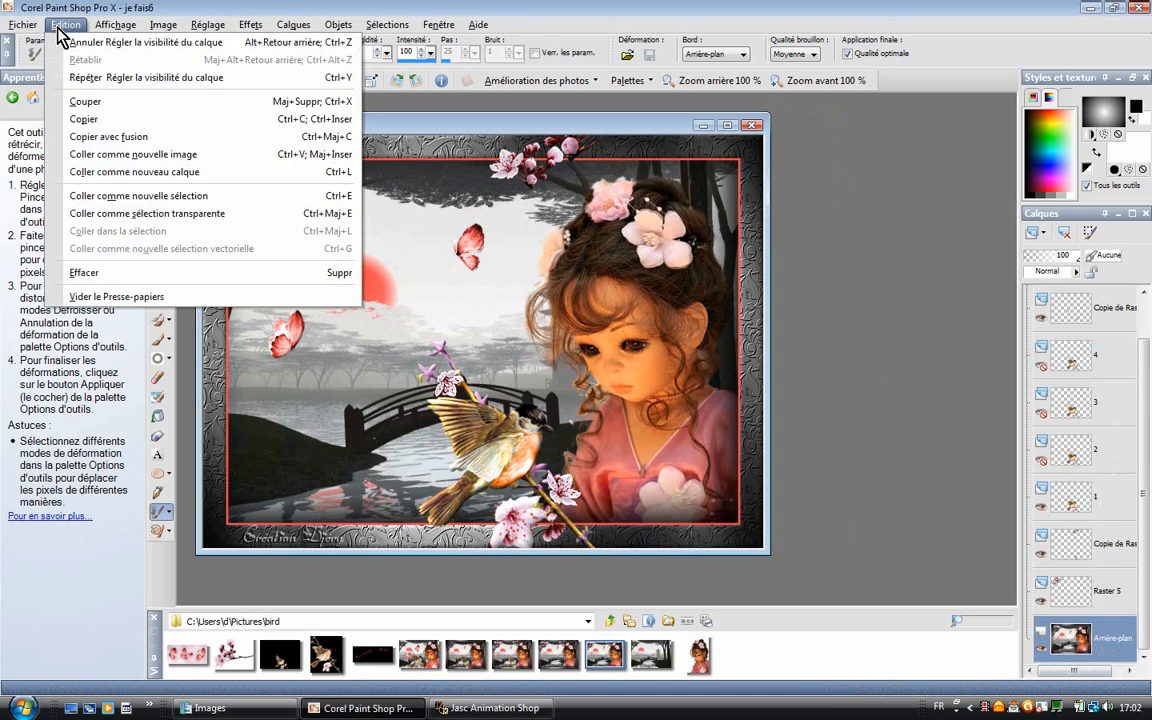
{"action": "left_click", "coordinate": [130, 143]}
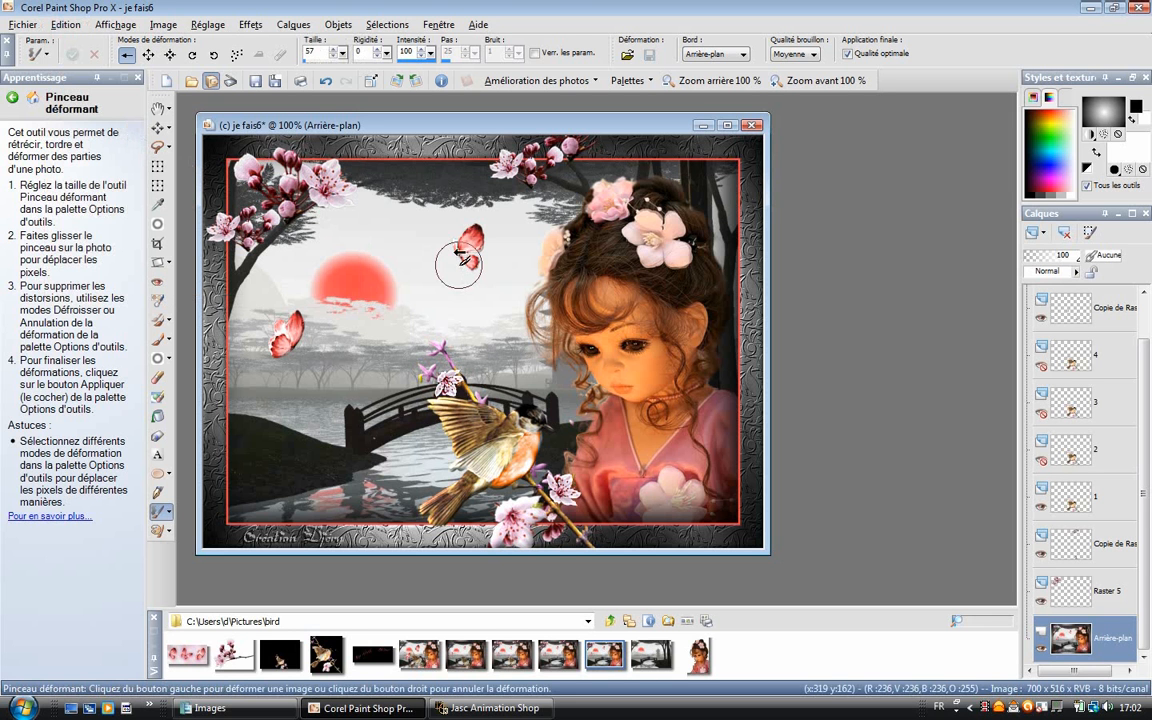
{"action": "key", "text": "alt+Tab"}
{"action": "right_click", "coordinate": [368, 308]}
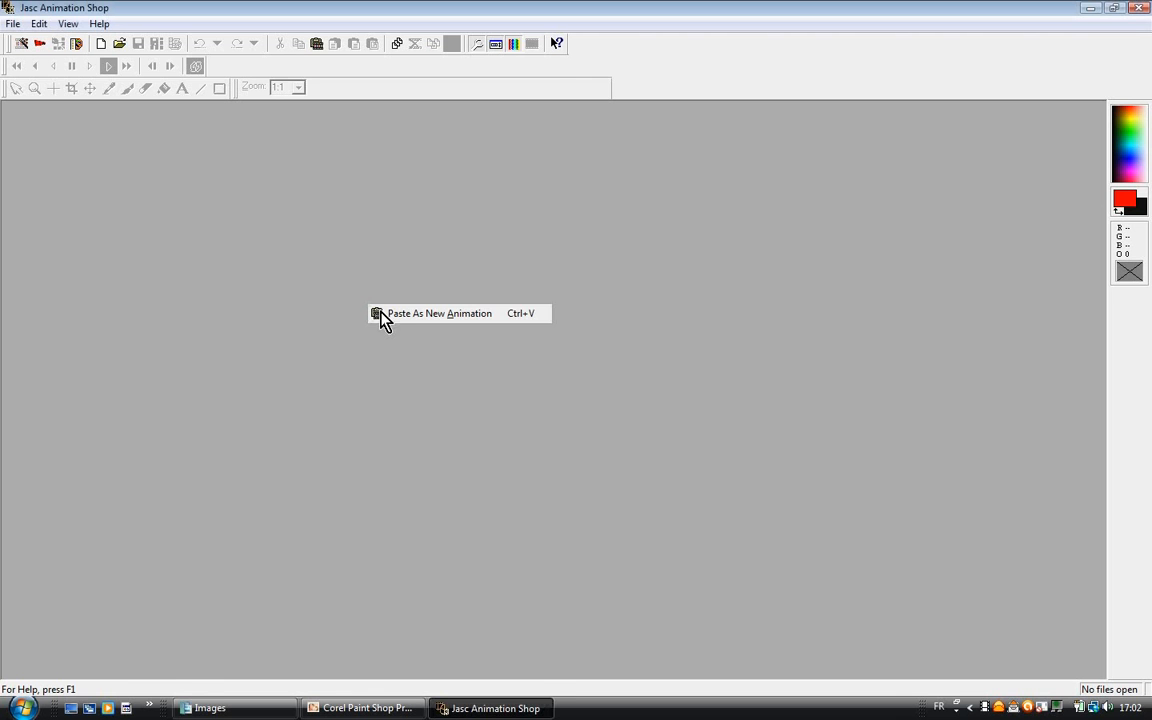
{"action": "left_click", "coordinate": [414, 313]}
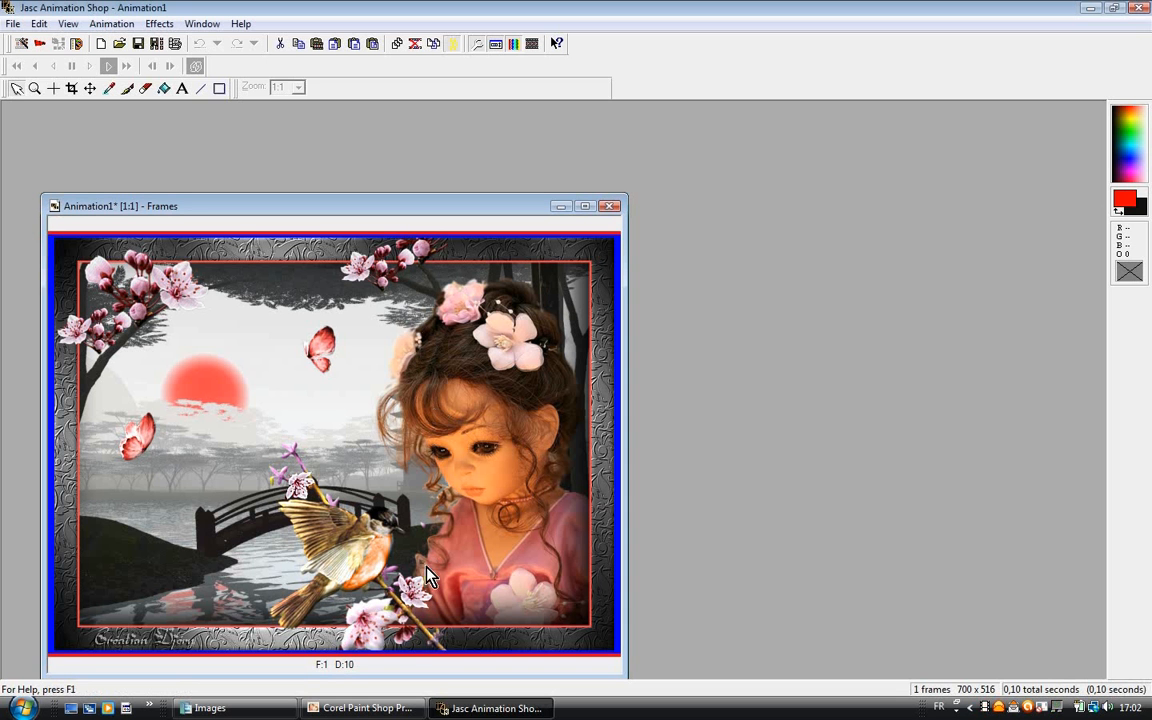
- Back in Corel Paint Shop Pro, show and activate bird layer 2 in place of layer 1, and copy the merged image
{"action": "left_click", "coordinate": [380, 710]}
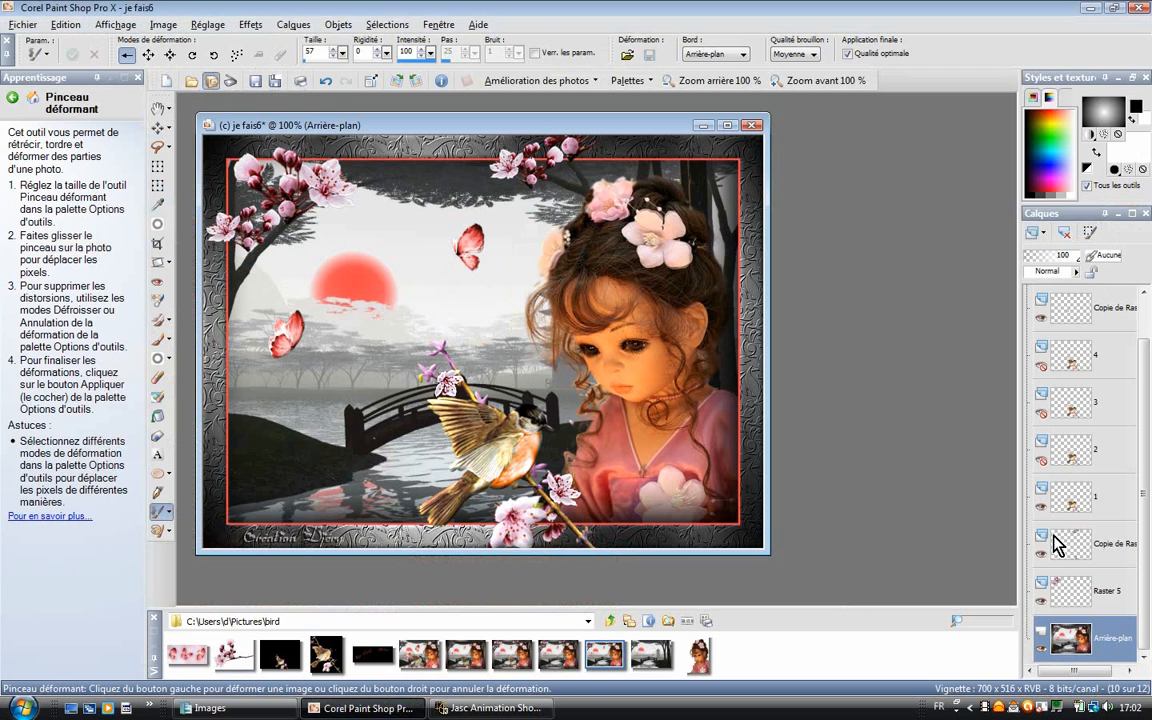
{"action": "left_click", "coordinate": [1041, 506]}
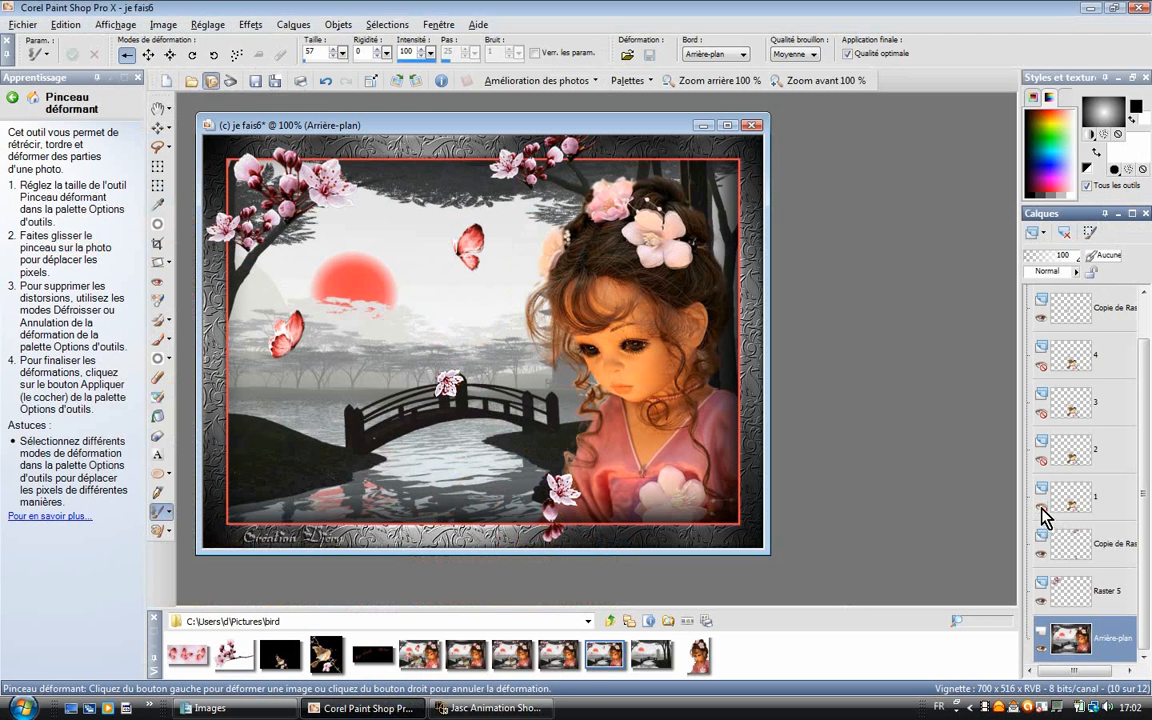
{"action": "left_click", "coordinate": [1041, 460]}
{"action": "left_click", "coordinate": [1088, 462]}
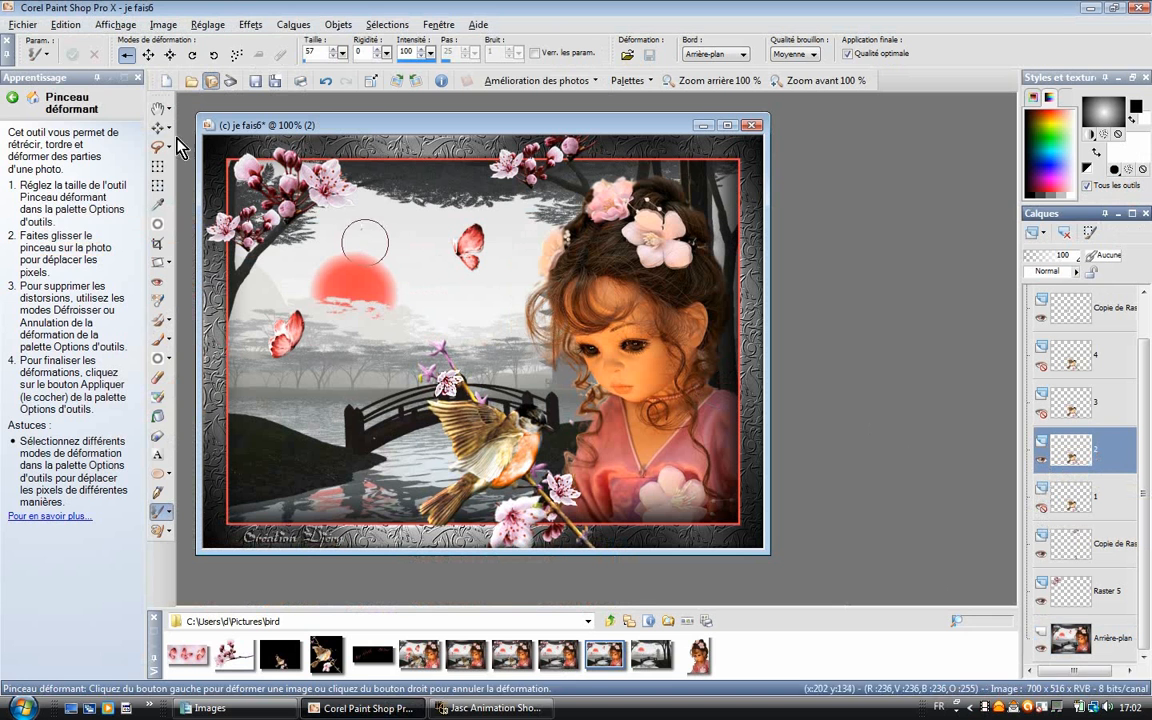
{"action": "left_click", "coordinate": [68, 24]}
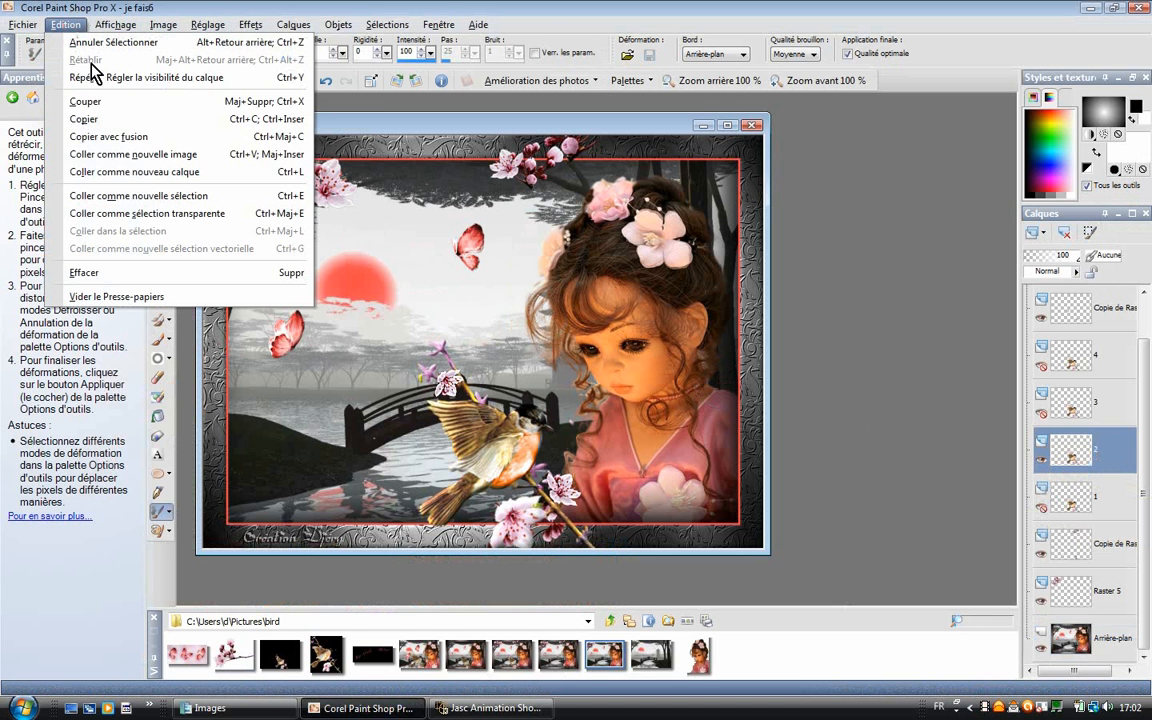
{"action": "left_click", "coordinate": [146, 137]}
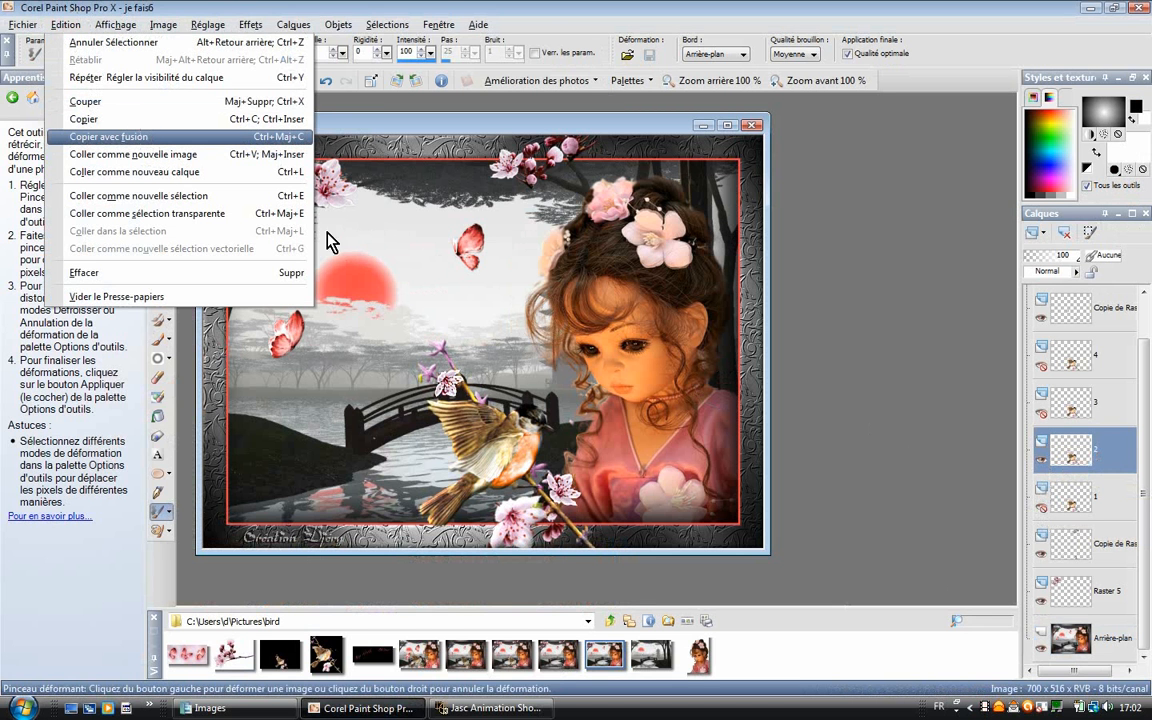
- Switch to Jasc Animation Shop and paste the copied bird images as new frames after the current frame
{"action": "left_click", "coordinate": [491, 706]}
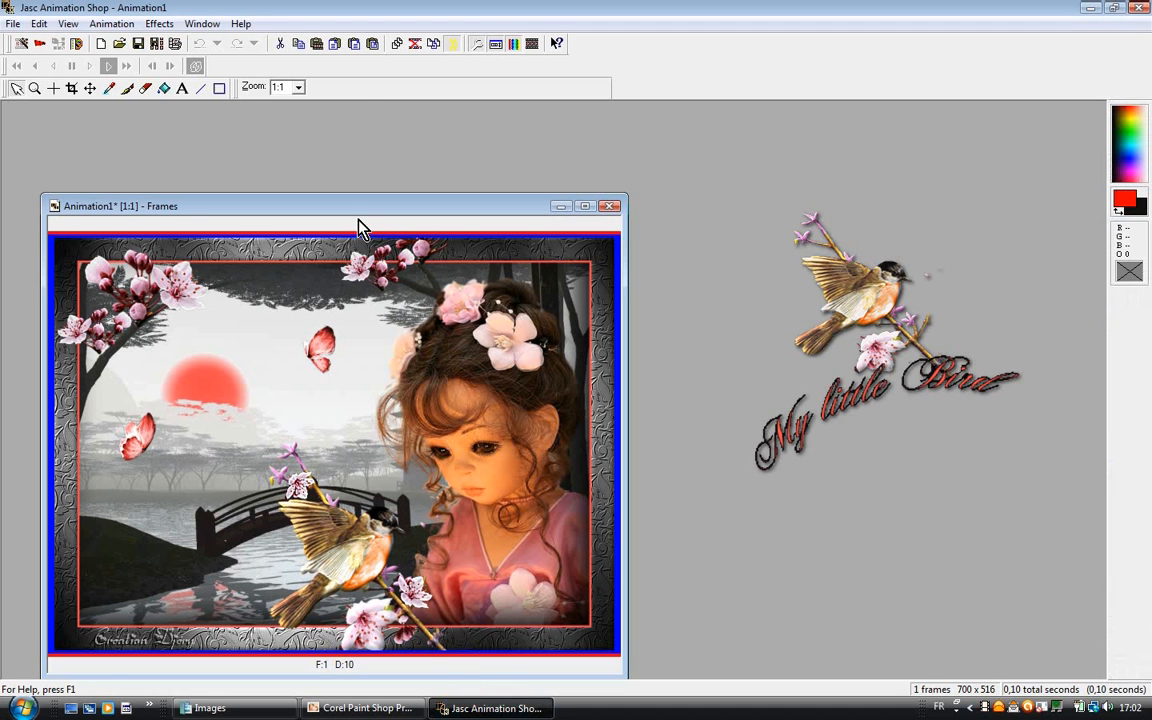
{"action": "left_click", "coordinate": [351, 45]}
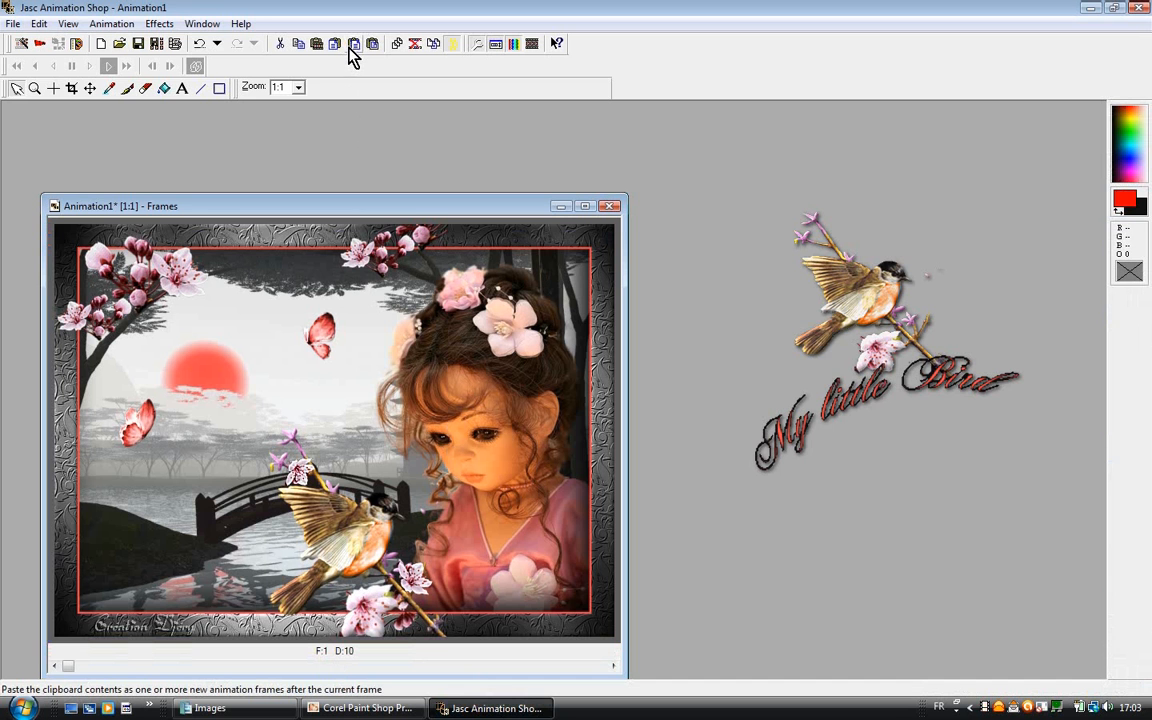
{"action": "left_click", "coordinate": [351, 45]}
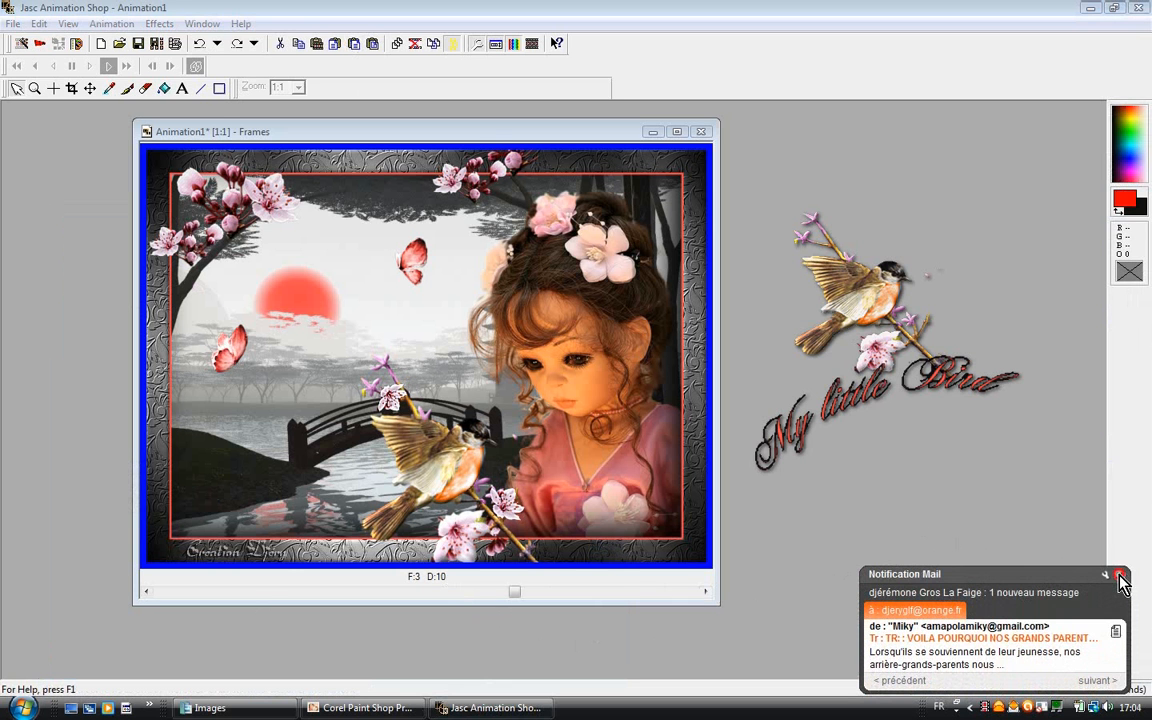
- Dismiss the mail notification, select all animation frames, and set their display time to 30 hundredths of a second
{"action": "left_click", "coordinate": [1121, 577]}
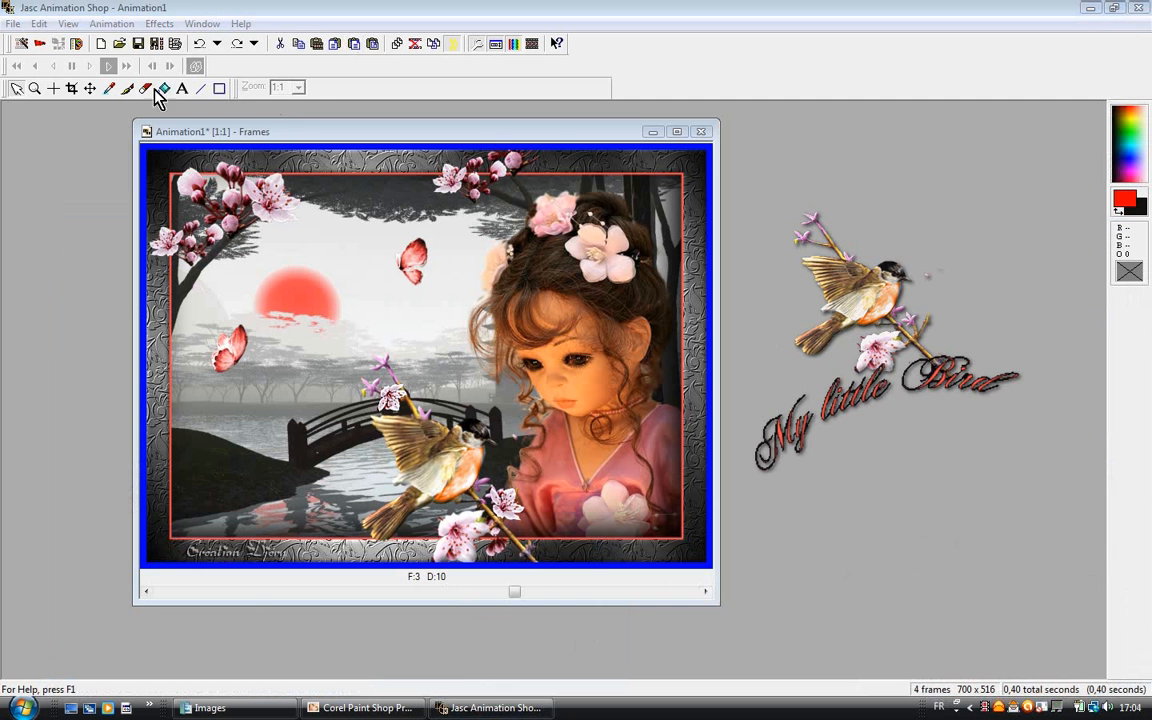
{"action": "left_click", "coordinate": [38, 24]}
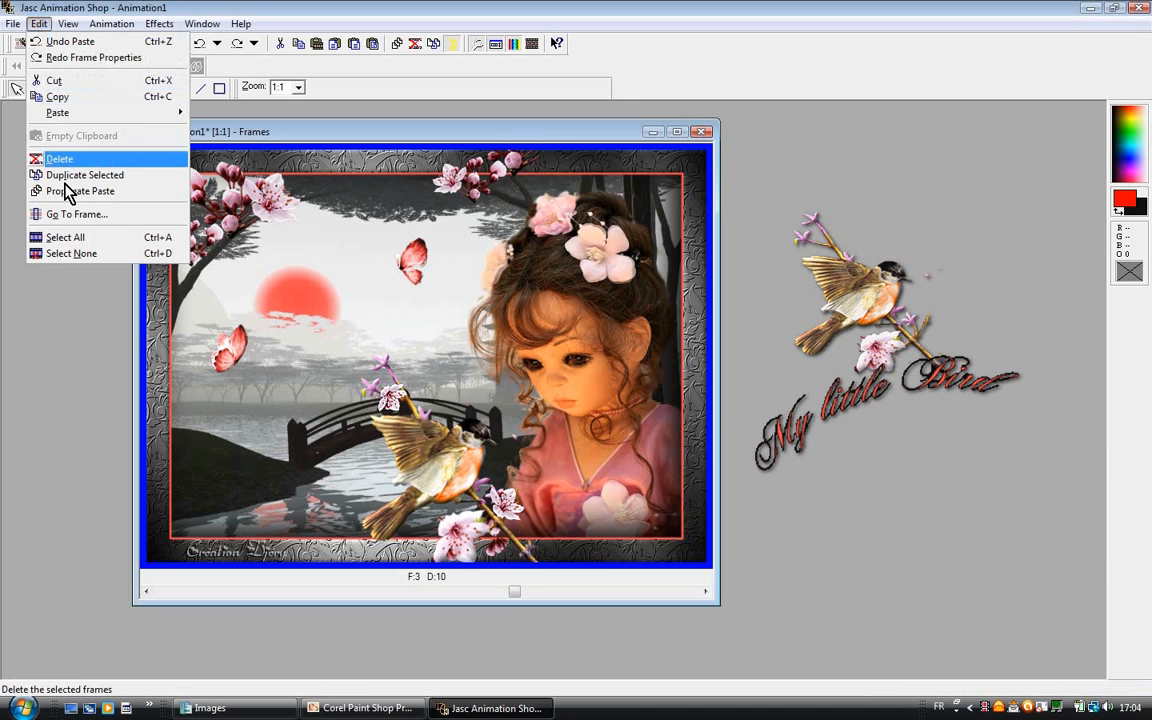
{"action": "left_click", "coordinate": [66, 238]}
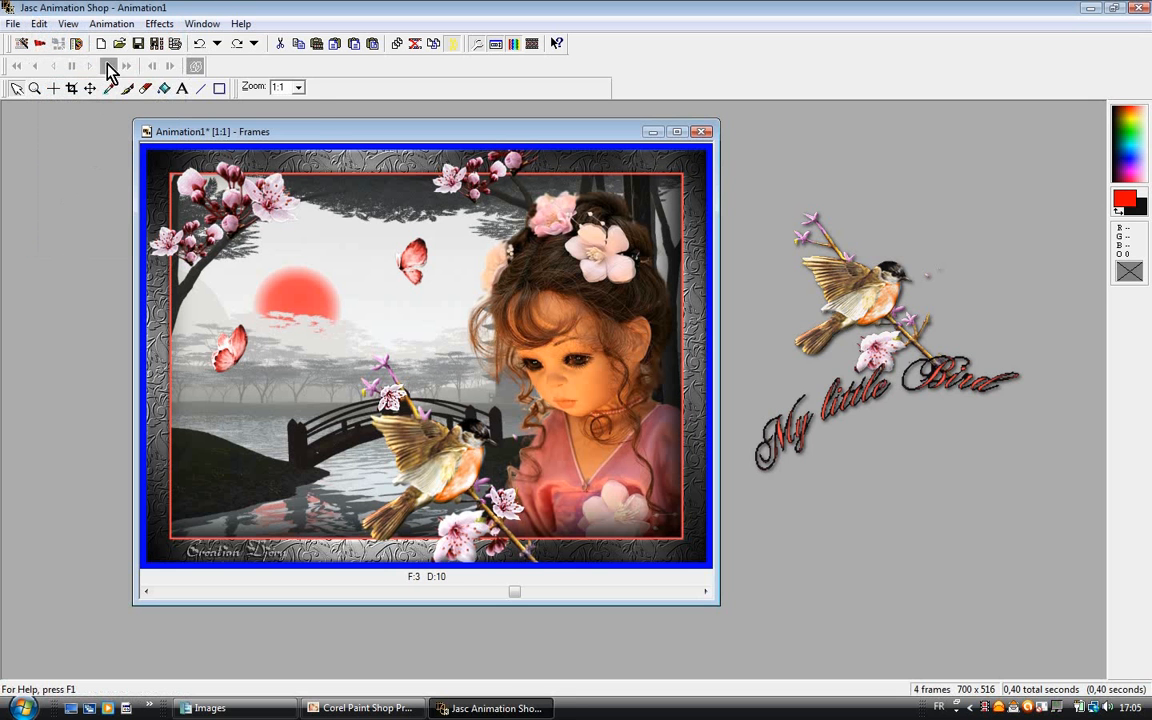
{"action": "left_click", "coordinate": [109, 27]}
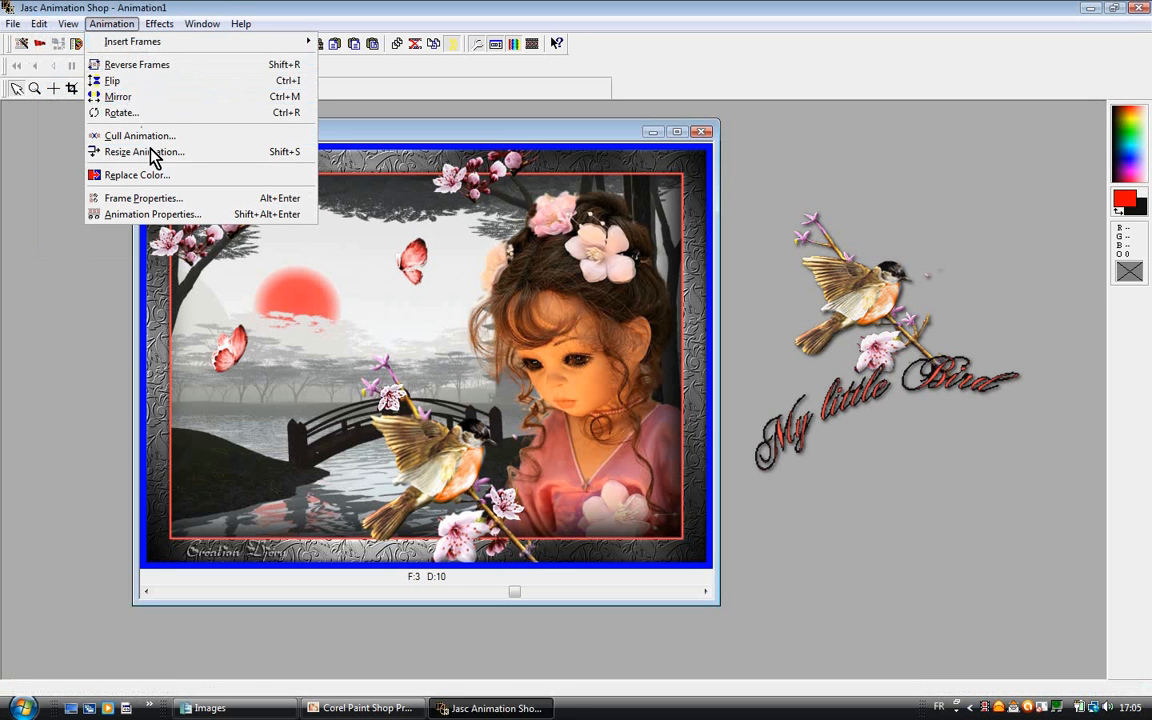
{"action": "left_click", "coordinate": [140, 198]}
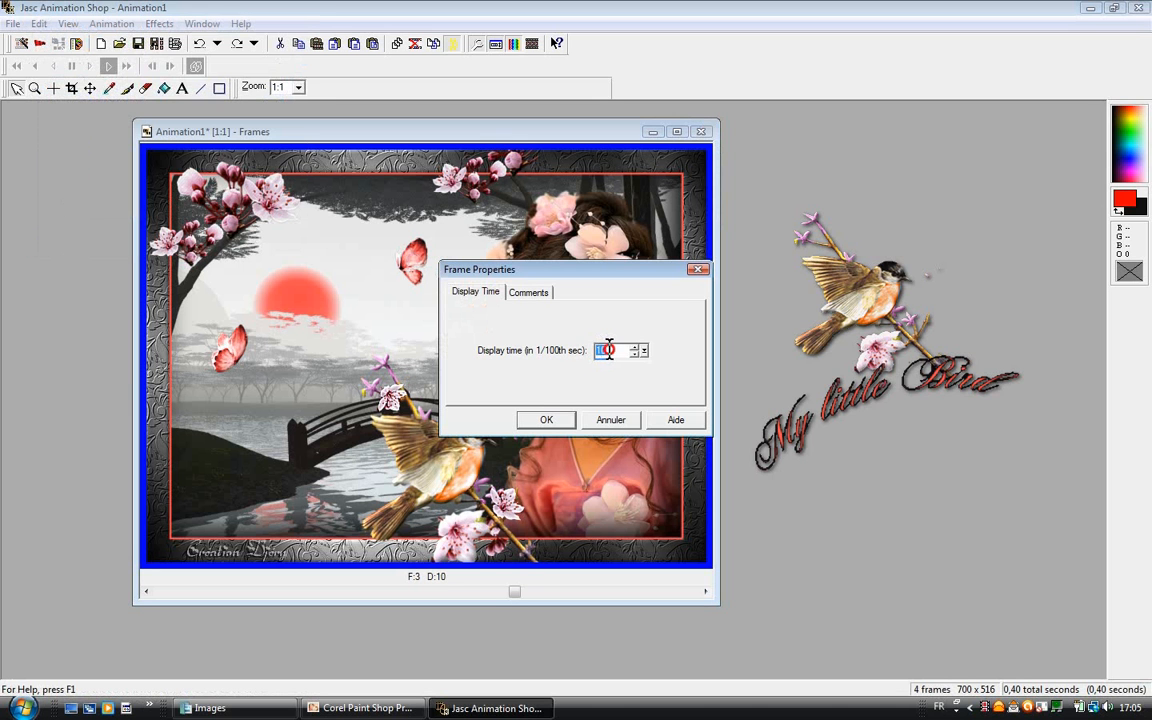
{"action": "type", "text": "30"}
{"action": "left_click", "coordinate": [562, 419]}
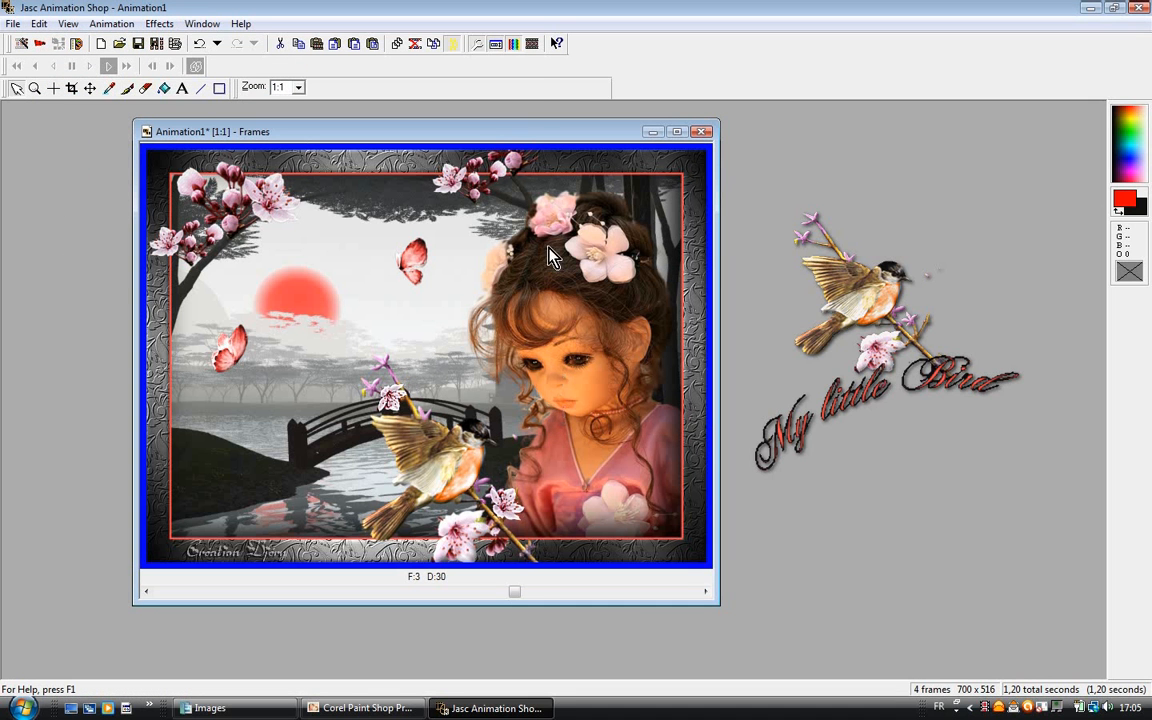
- Play a preview of the animation and move its window over the frames window
{"action": "left_click", "coordinate": [532, 44]}
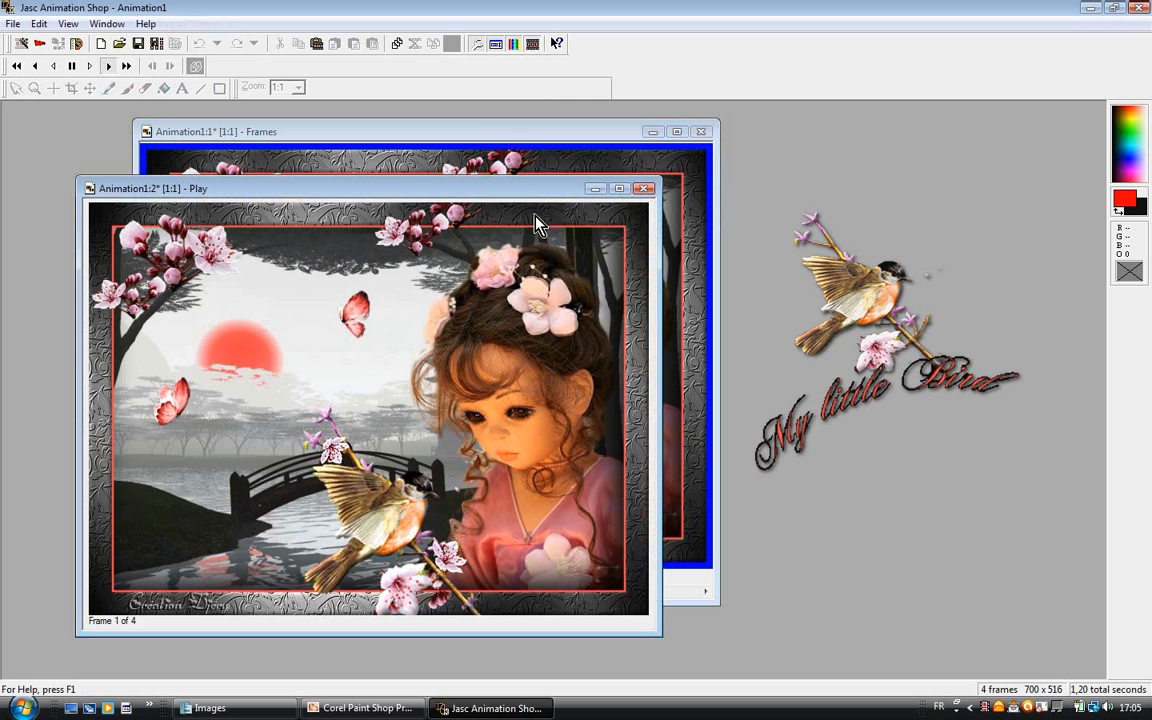
{"action": "left_click_drag", "start_coordinate": [548, 190], "coordinate": [612, 145]}
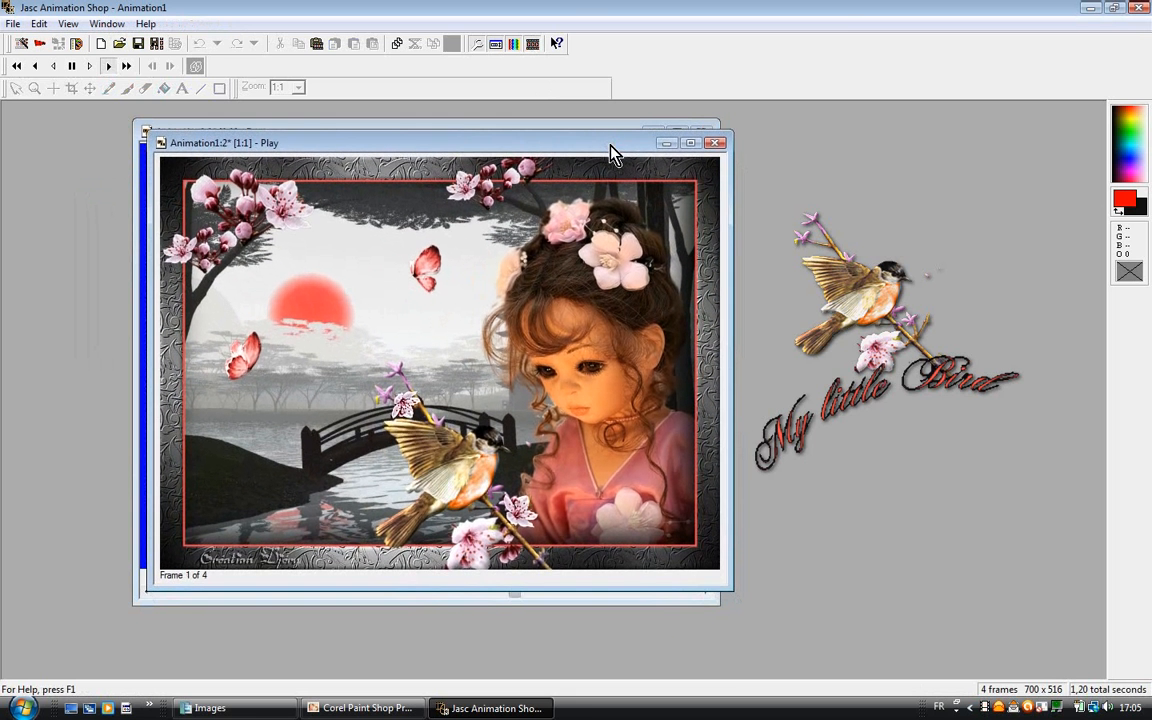